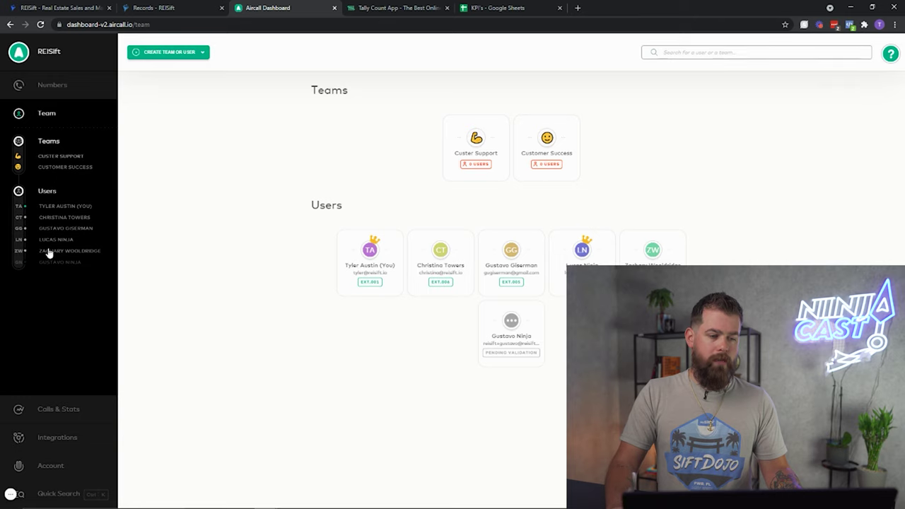
Step: Open the form for adding a new user, look over its fields, and close it without inviting anyone
click(202, 52)
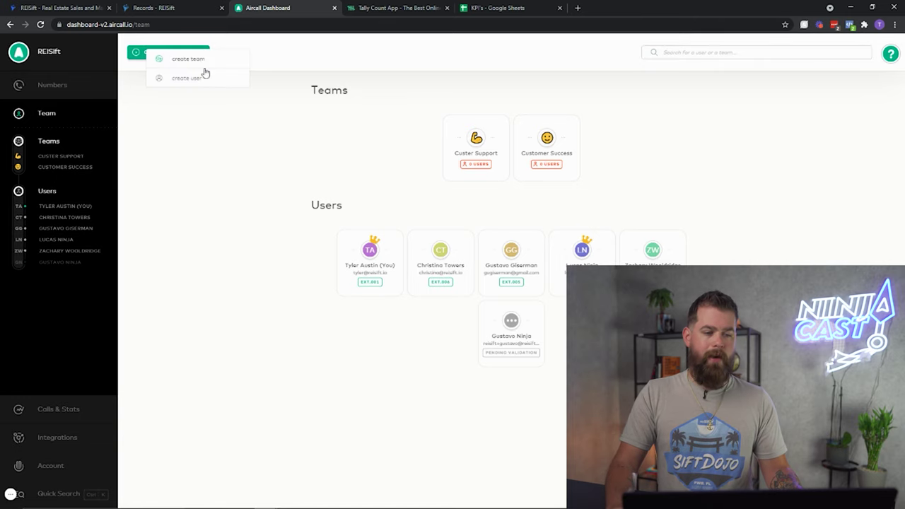
click(196, 77)
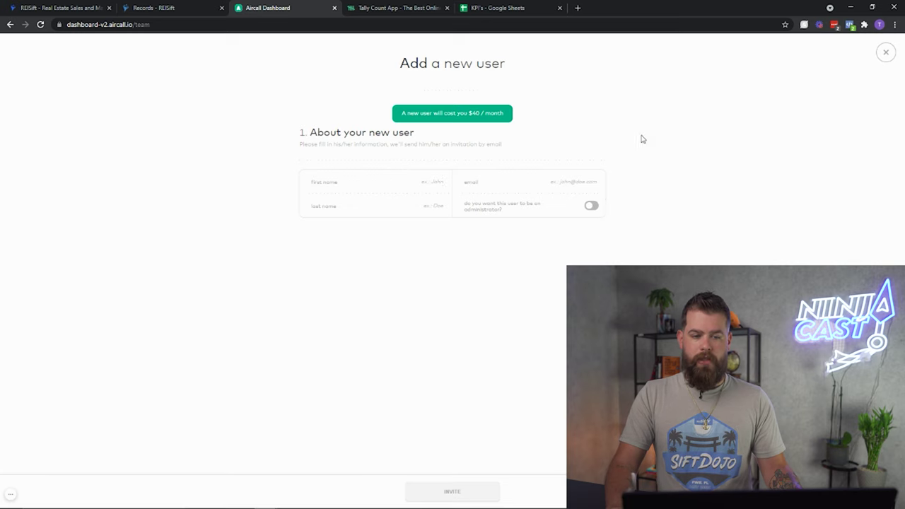
click(886, 53)
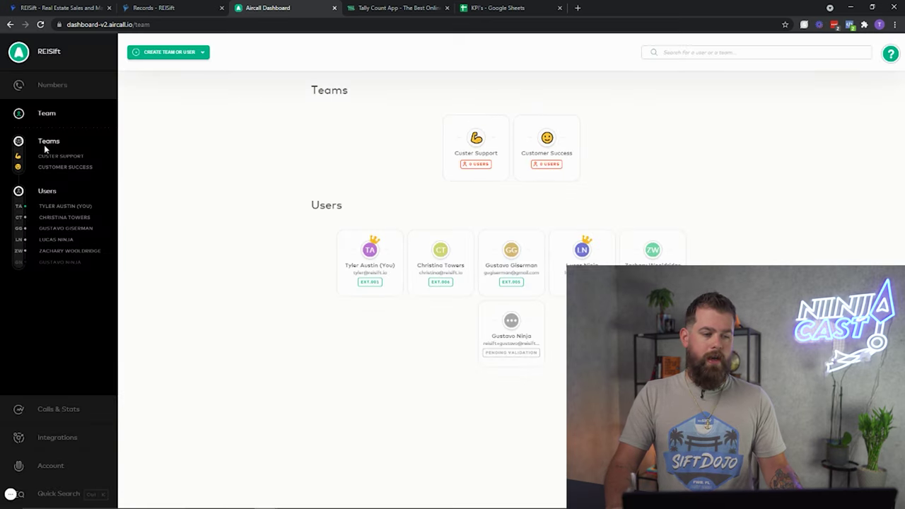
Step: Review the setup stages for creating a classic number, from location to assigned users, and leave without creating one
click(57, 89)
click(183, 57)
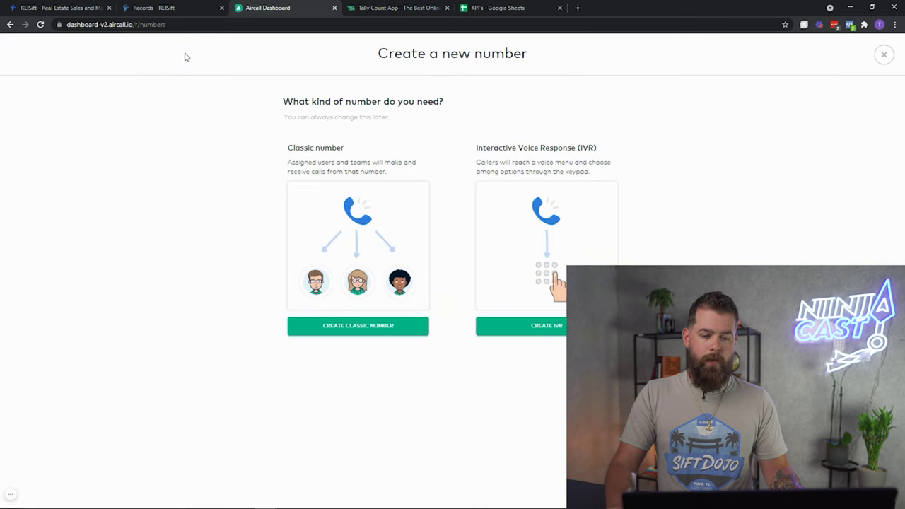
click(391, 332)
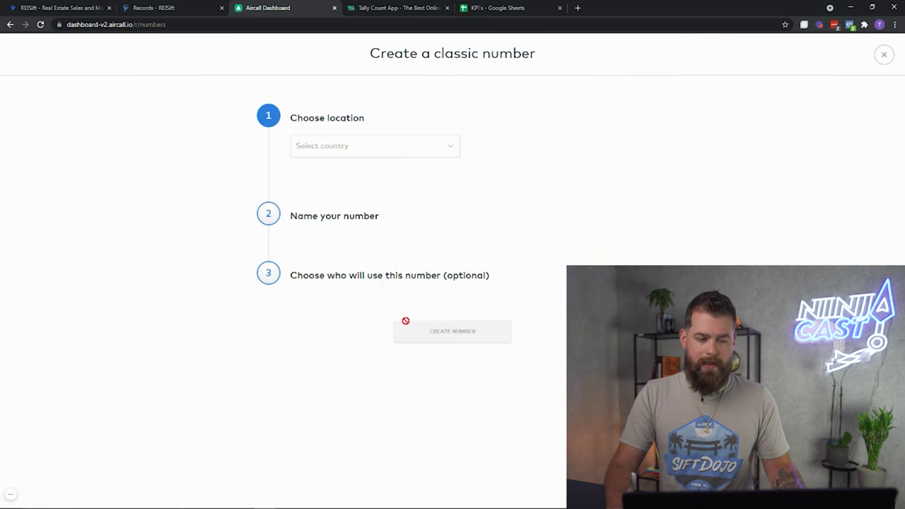
click(335, 152)
click(508, 231)
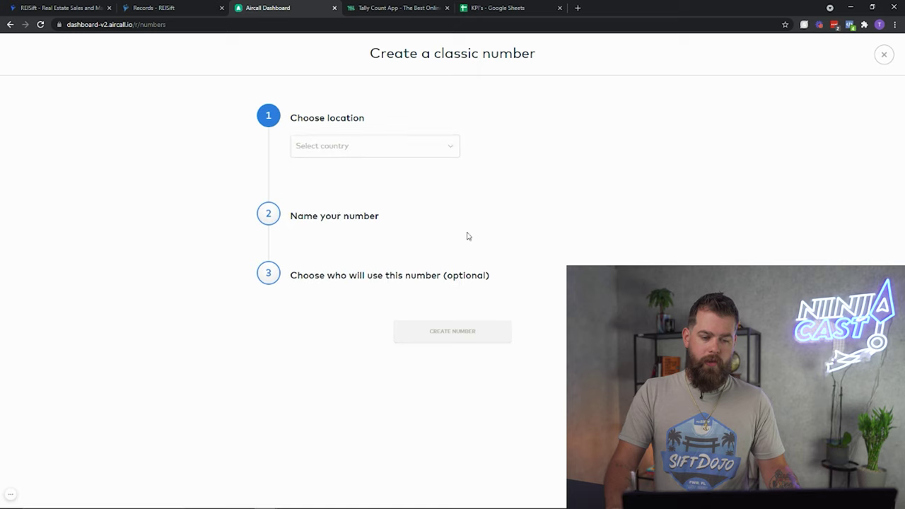
drag(321, 216, 384, 214)
drag(309, 277, 472, 279)
click(472, 280)
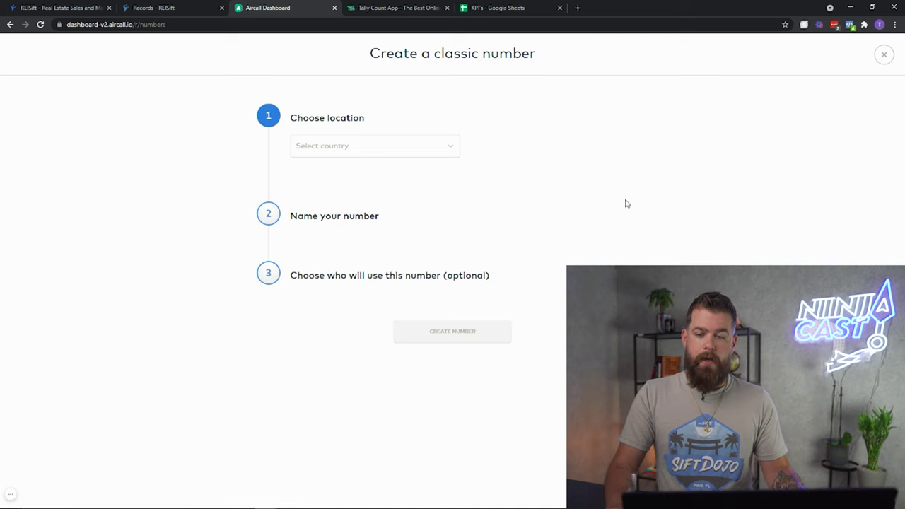
click(883, 55)
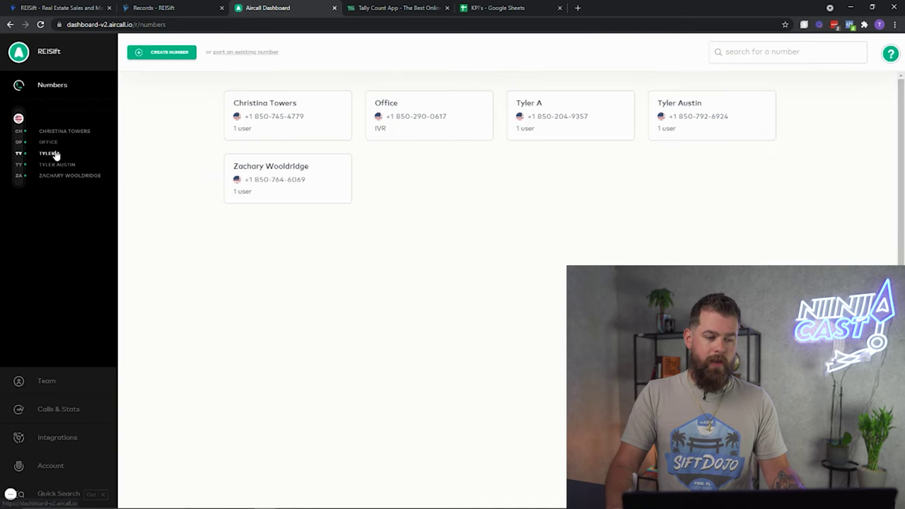
Step: Open the call flow of the third listed number and review its timezone and business hours settings
click(35, 157)
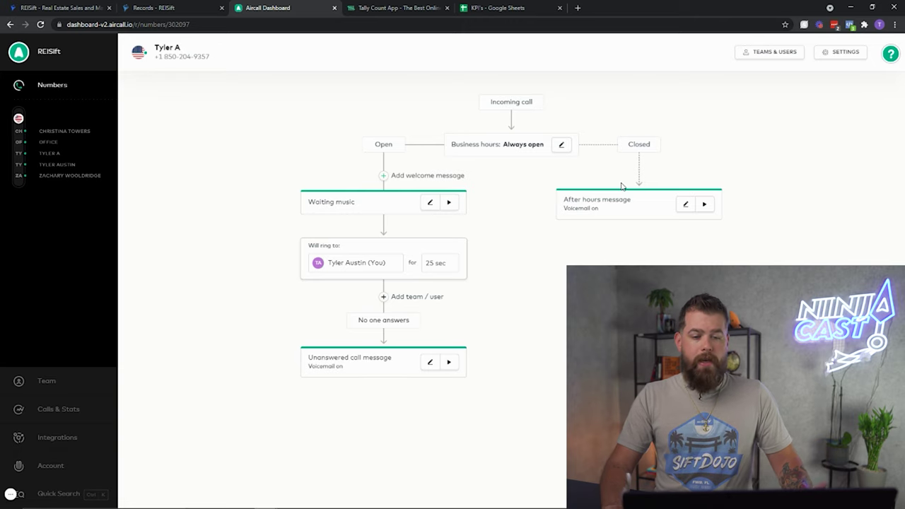
click(561, 144)
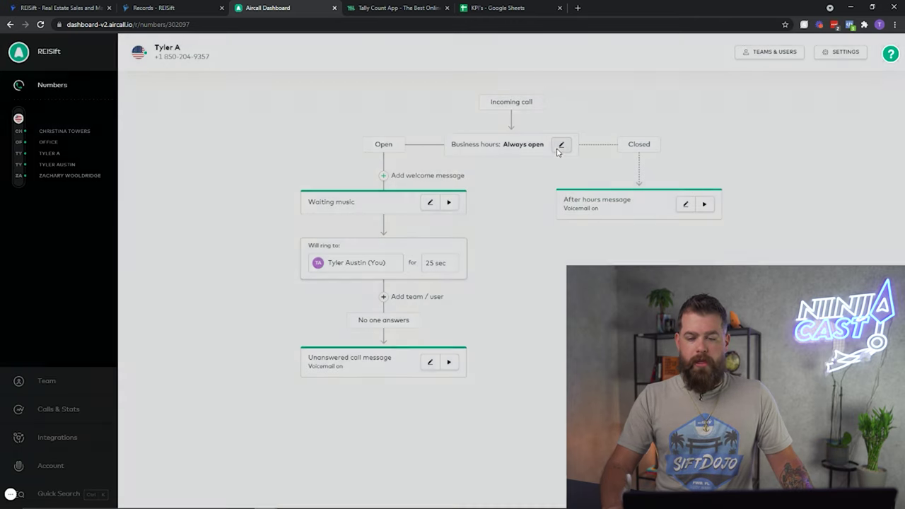
click(791, 103)
click(725, 125)
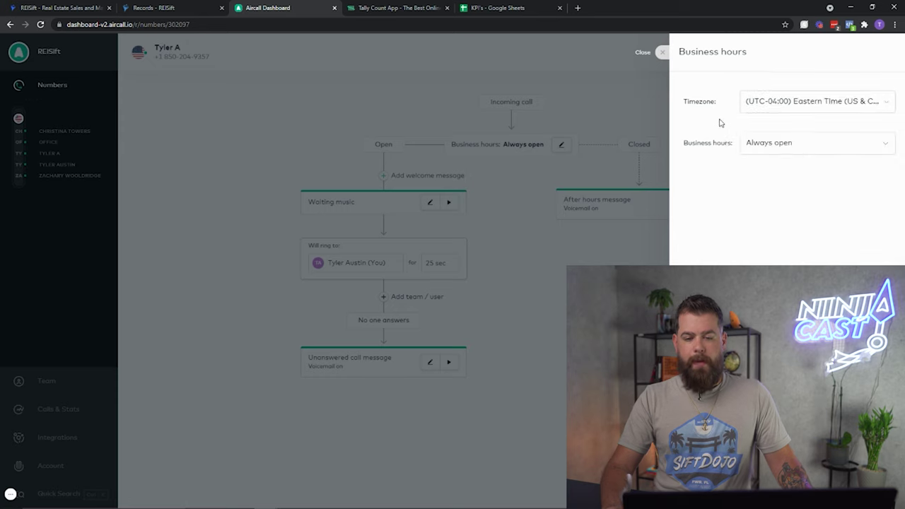
click(661, 52)
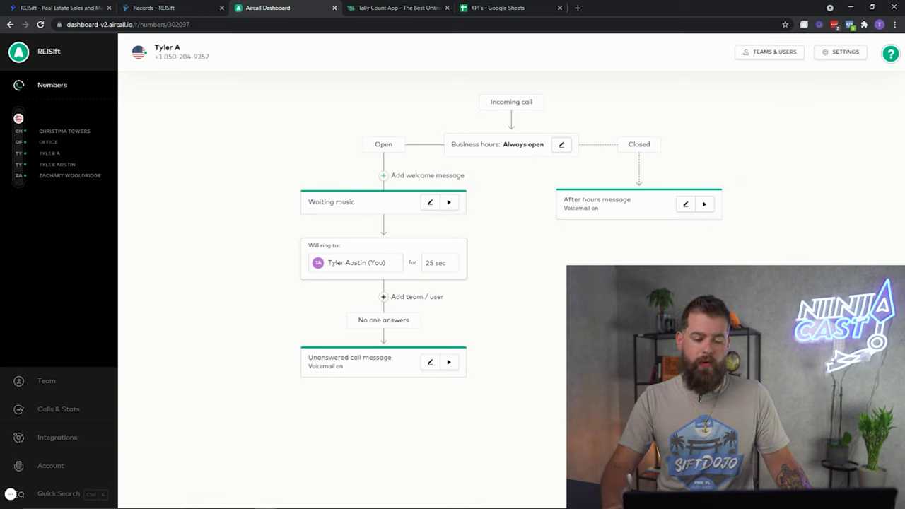
Step: Launch the Aircall Phone desktop app to view its dialer and return to the browser dashboard
mouse_move(512, 485)
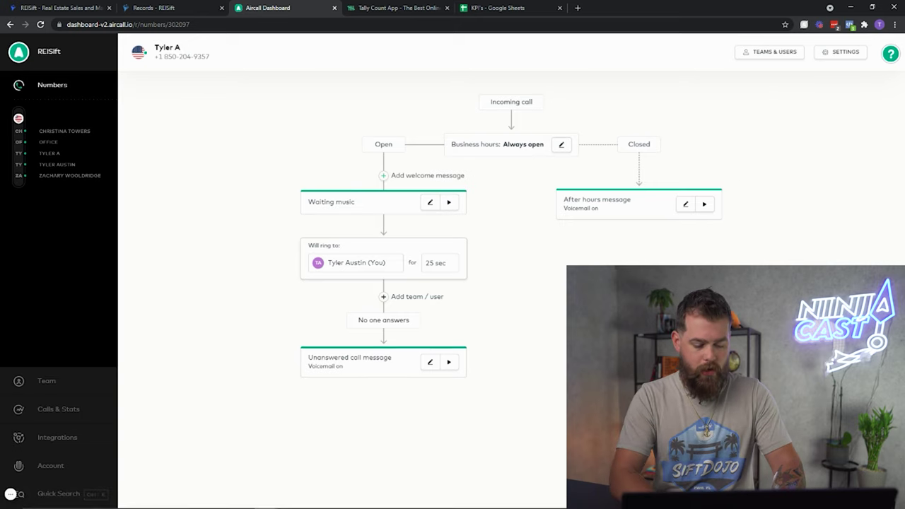
key(super)
text(air)
key(Return)
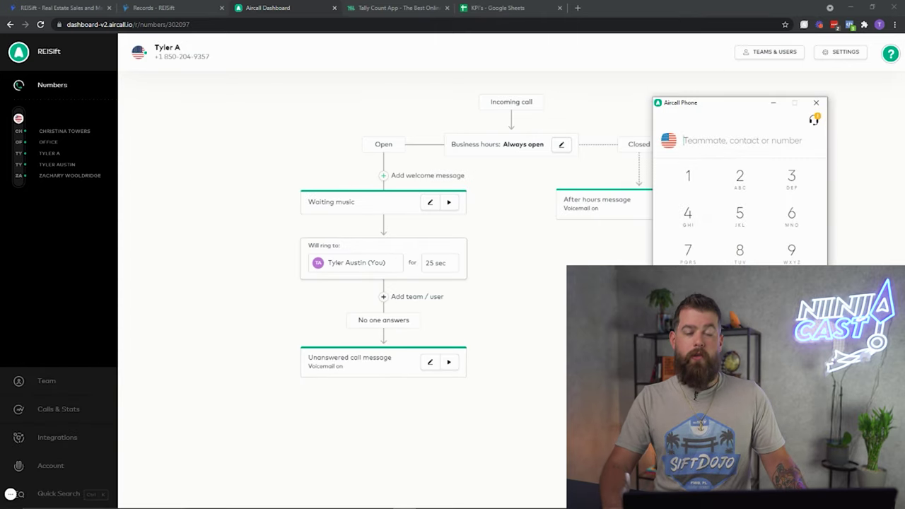
click(442, 228)
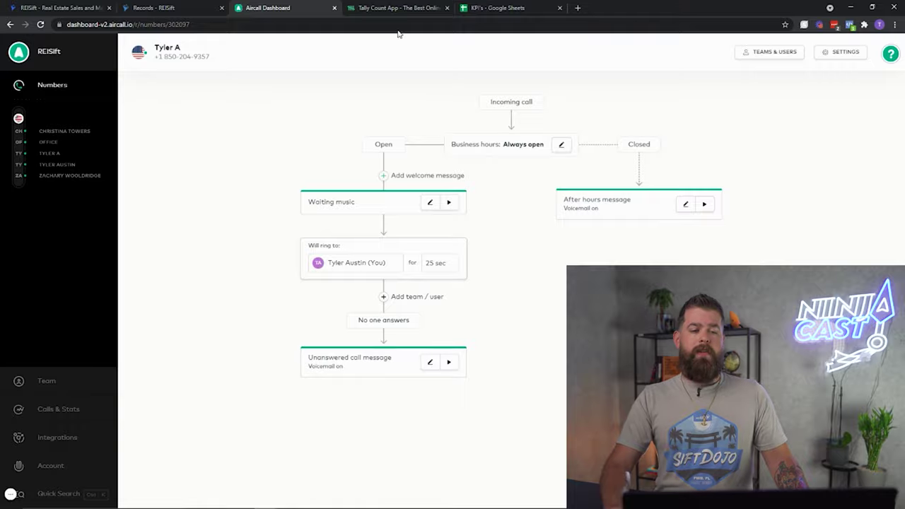
Step: Switch to the Tally Count App and look through the first three counters, starting with Prospects and Dials
click(396, 8)
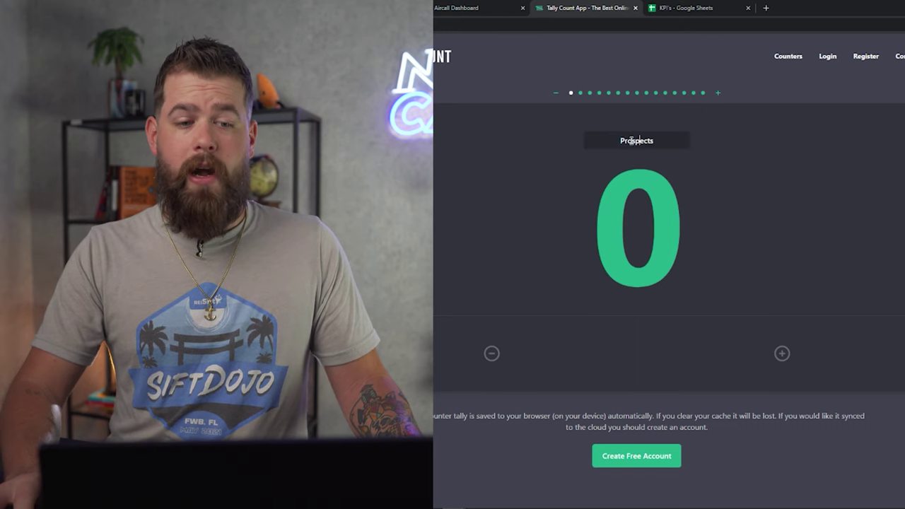
click(581, 92)
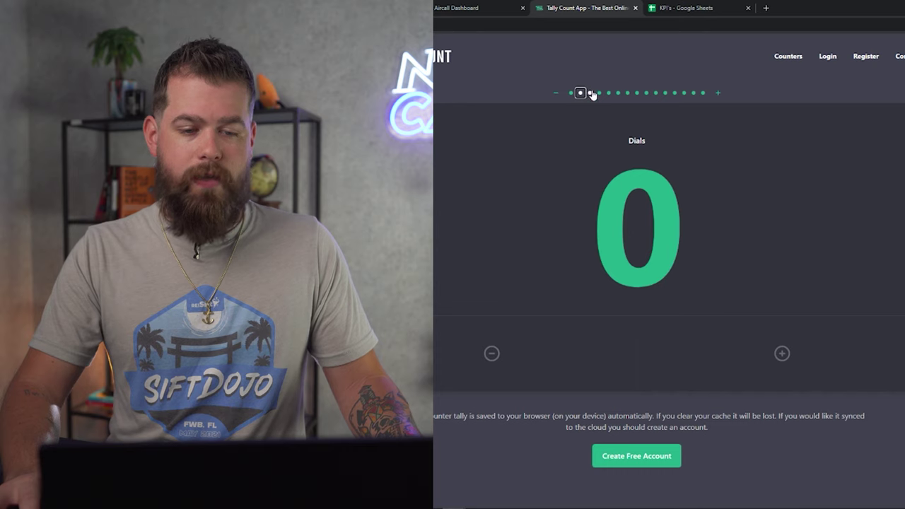
click(589, 92)
Step: Rename the fourth tally counter to "Correct Number"
click(598, 93)
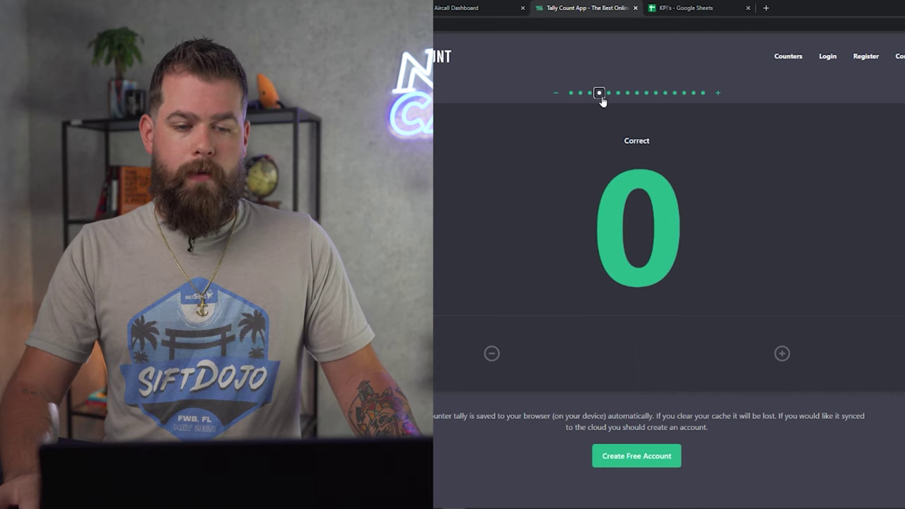
click(660, 142)
text(NUmber)
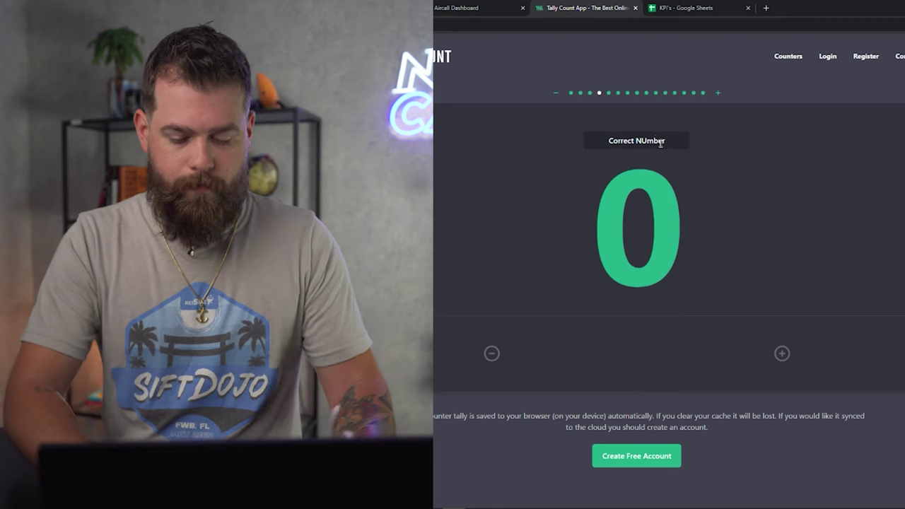
key(Left)
key(Left)
key(Left)
key(Left)
key(BackSpace)
text(u)
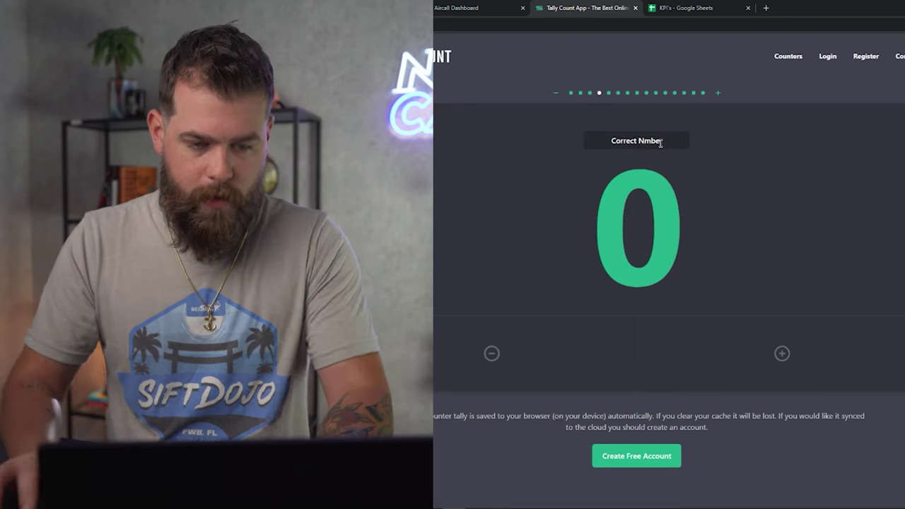
Step: Look through the remaining tally counters one by one, from Lead to SMS Response
click(610, 94)
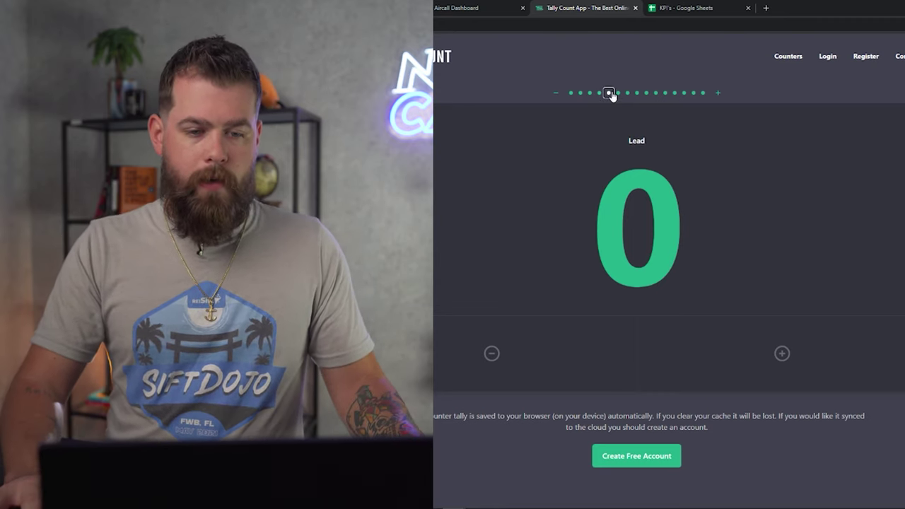
click(618, 93)
click(627, 93)
click(636, 94)
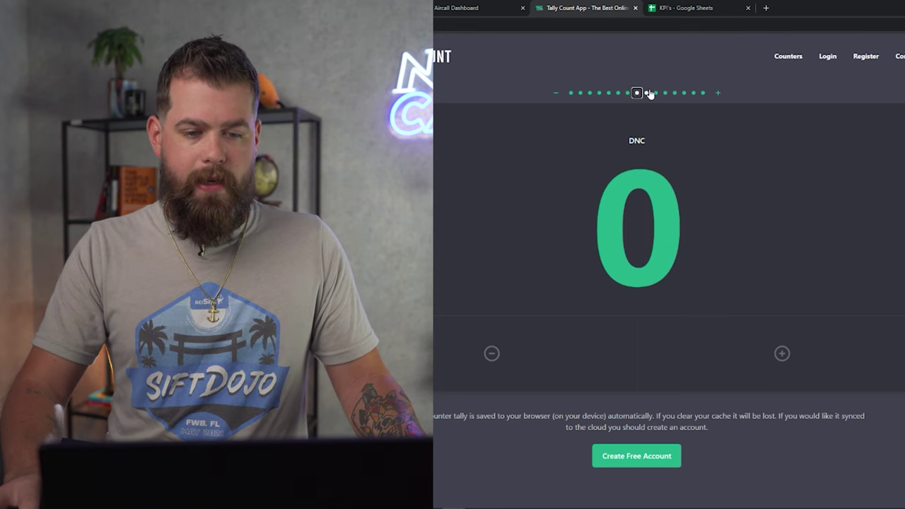
click(647, 93)
click(655, 93)
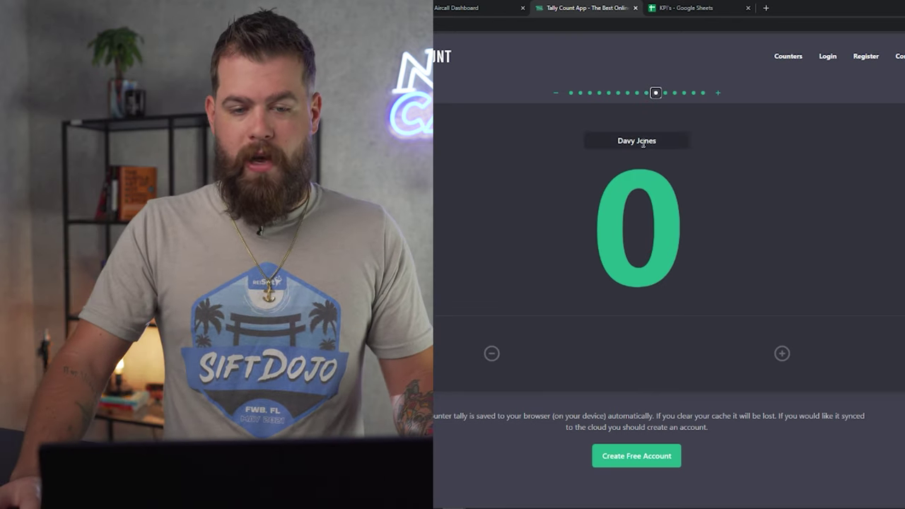
click(665, 93)
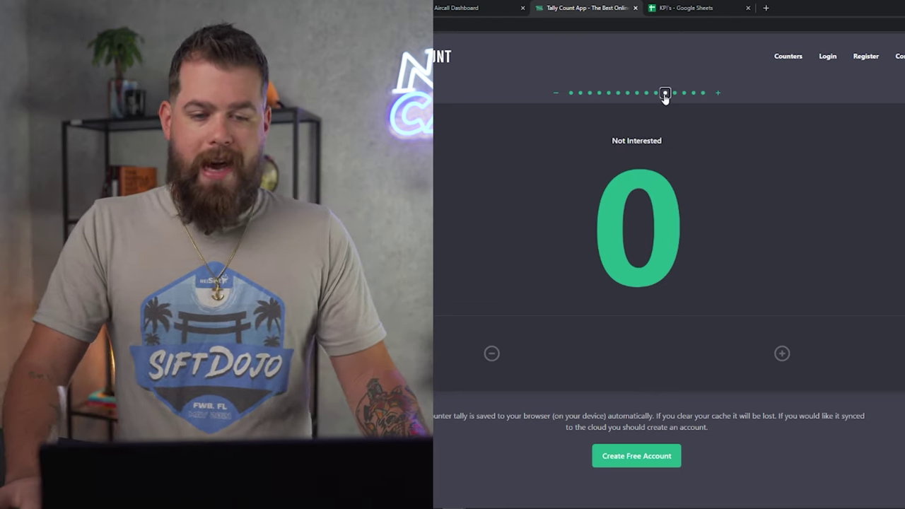
click(674, 93)
click(684, 93)
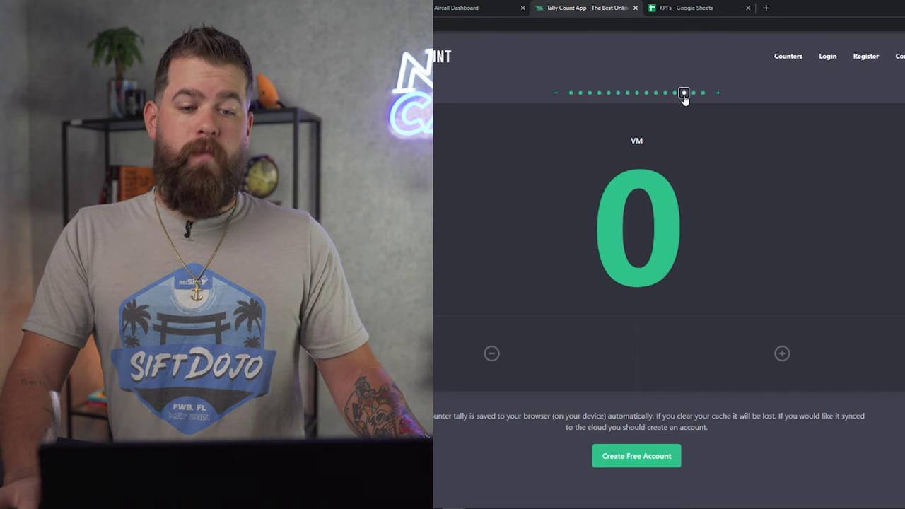
click(693, 93)
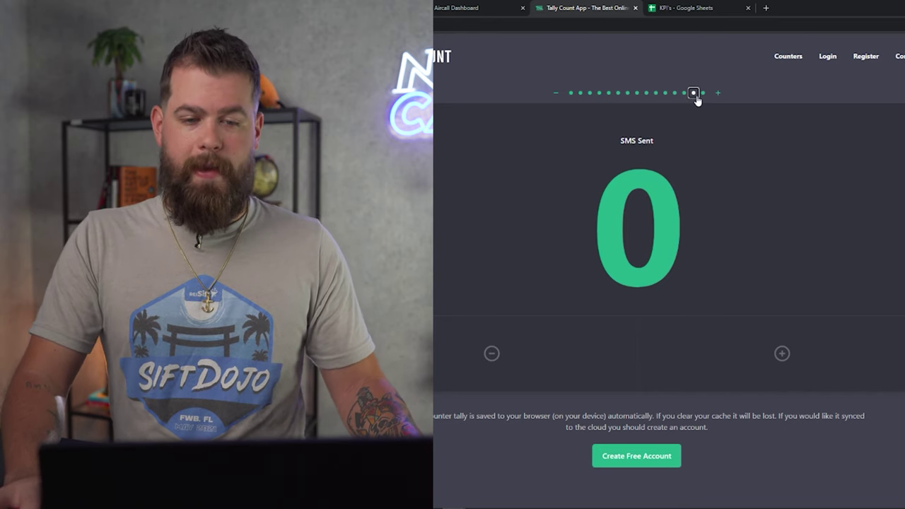
click(702, 93)
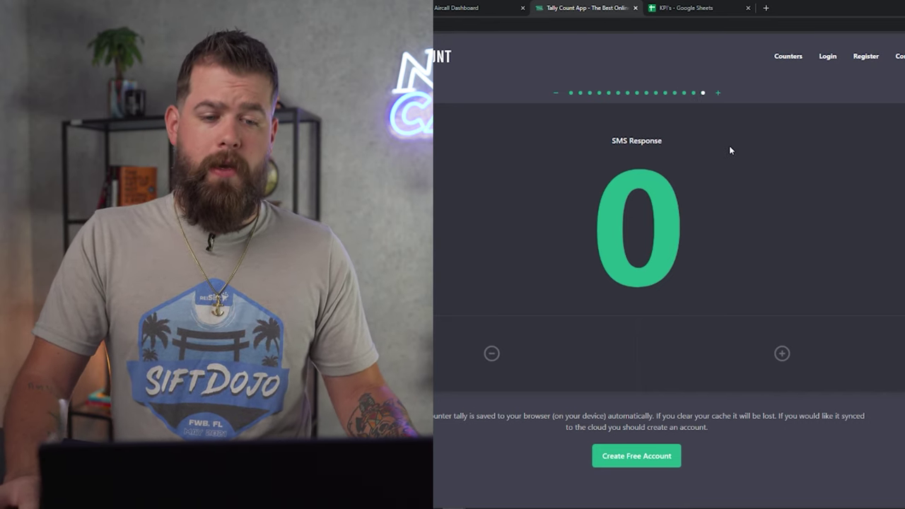
Step: Raise the Prospects counter to 1 and the Dials counter to 2
click(571, 94)
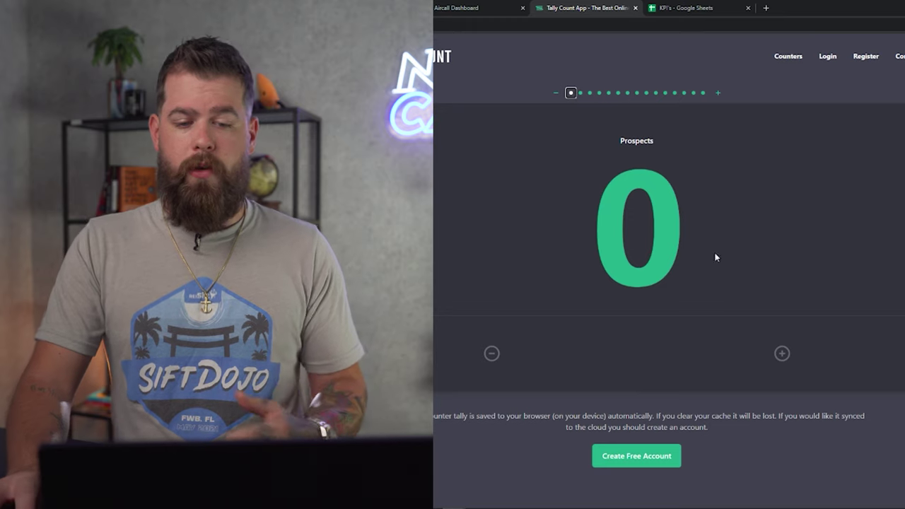
click(782, 353)
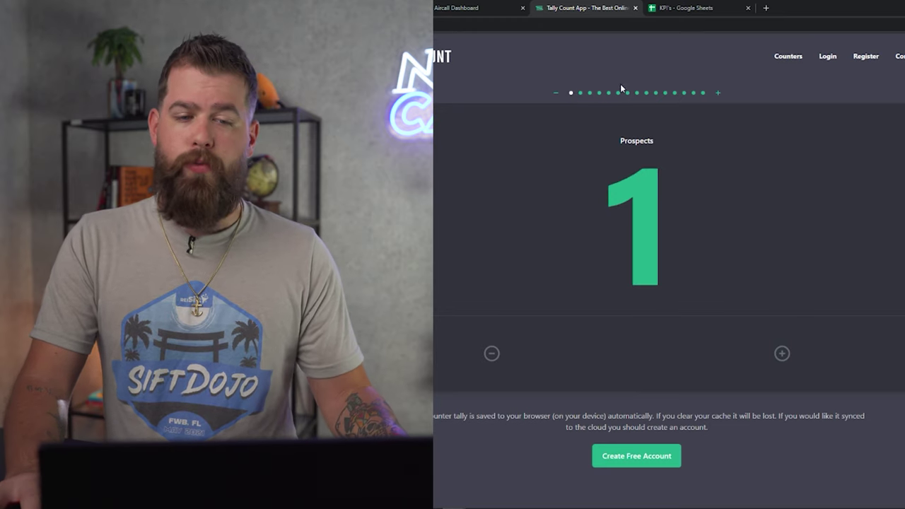
click(580, 92)
click(782, 354)
click(781, 354)
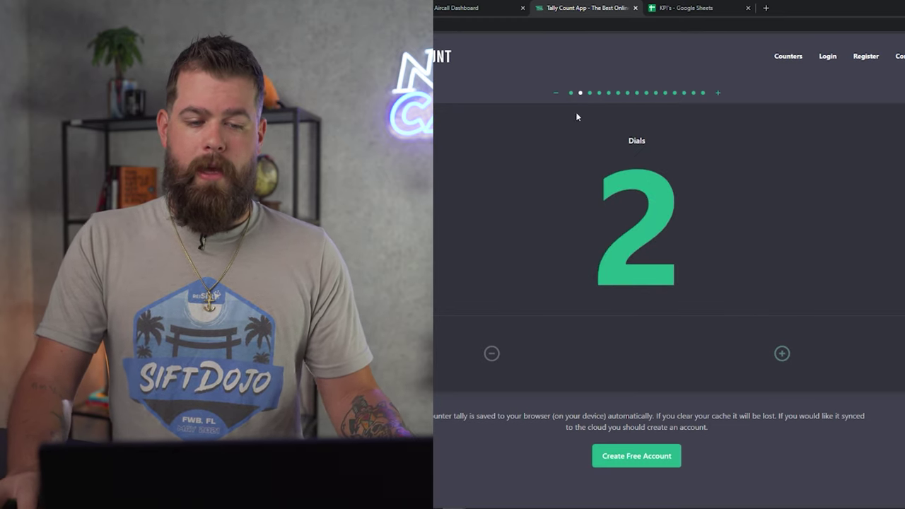
Step: Lower the Dials counter by two and the Prospects counter by one
click(491, 353)
click(491, 353)
click(570, 92)
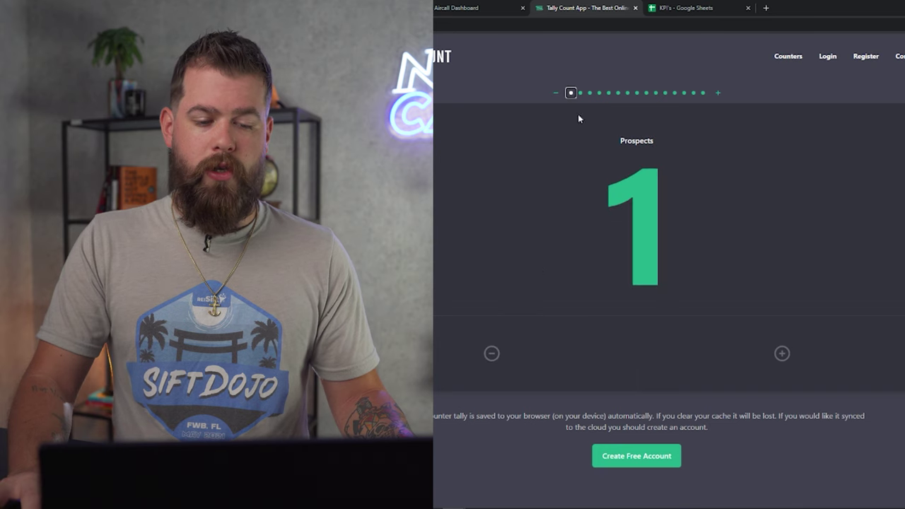
click(493, 355)
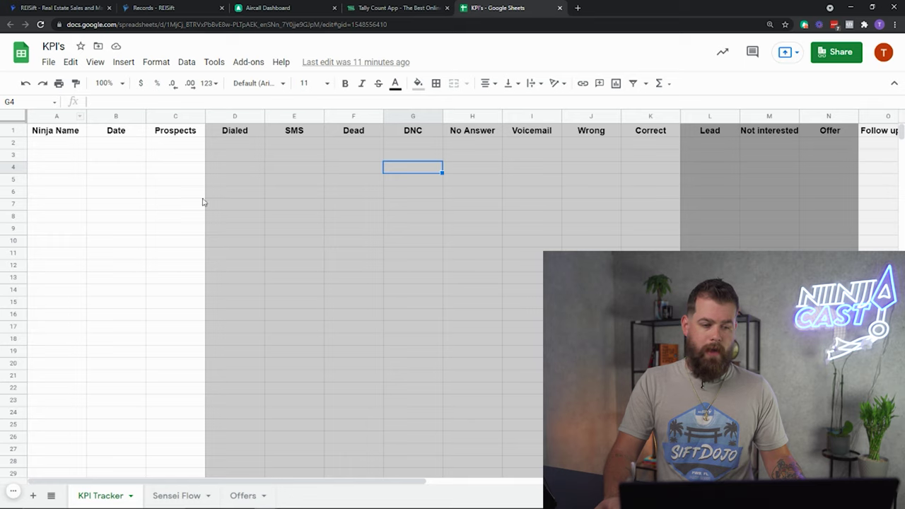
Step: Go through the Ninja Name, Date and Prospects columns of the KPI Tracker sheet
click(53, 132)
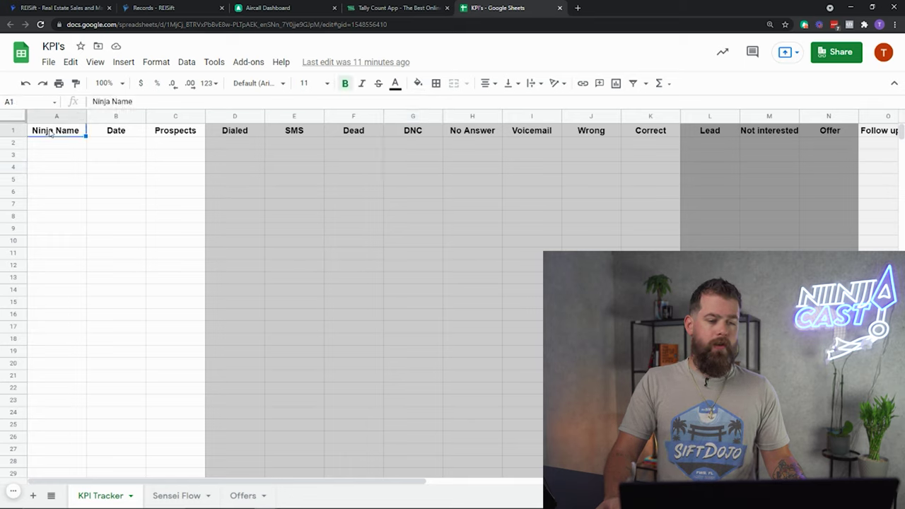
click(78, 145)
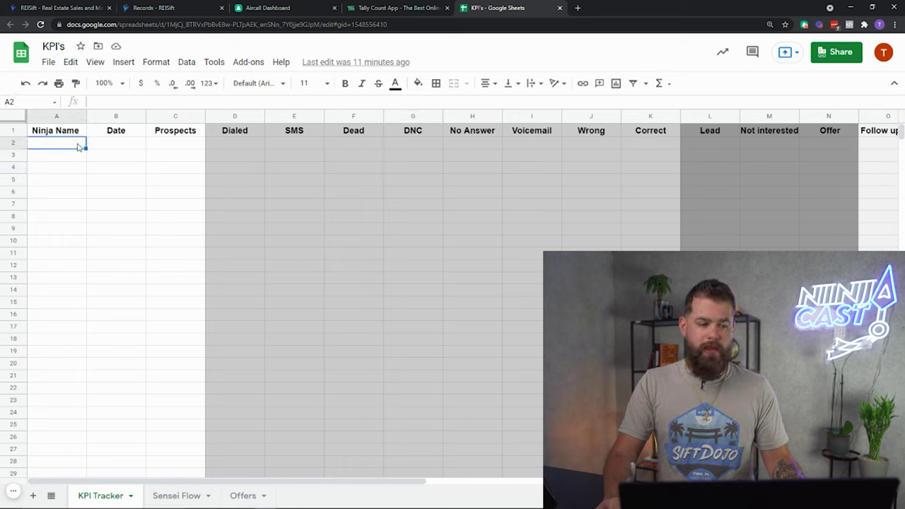
click(119, 130)
click(141, 145)
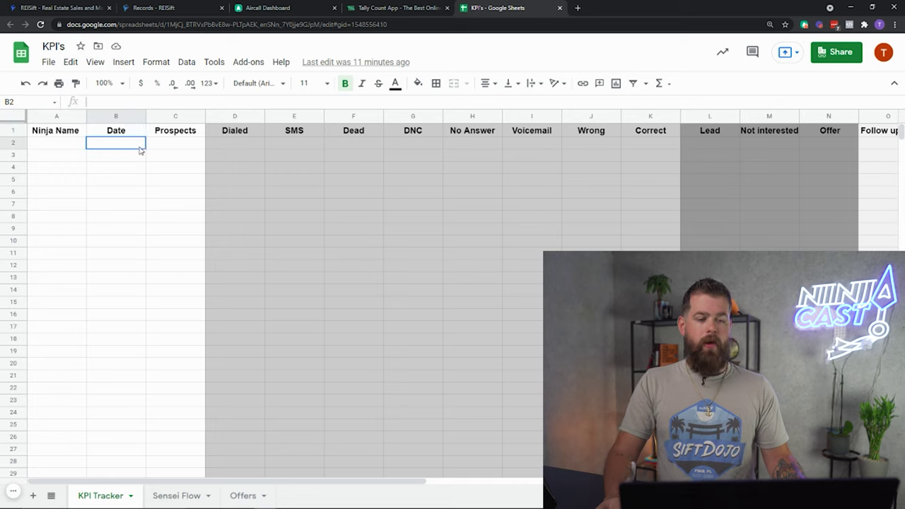
click(172, 134)
click(180, 143)
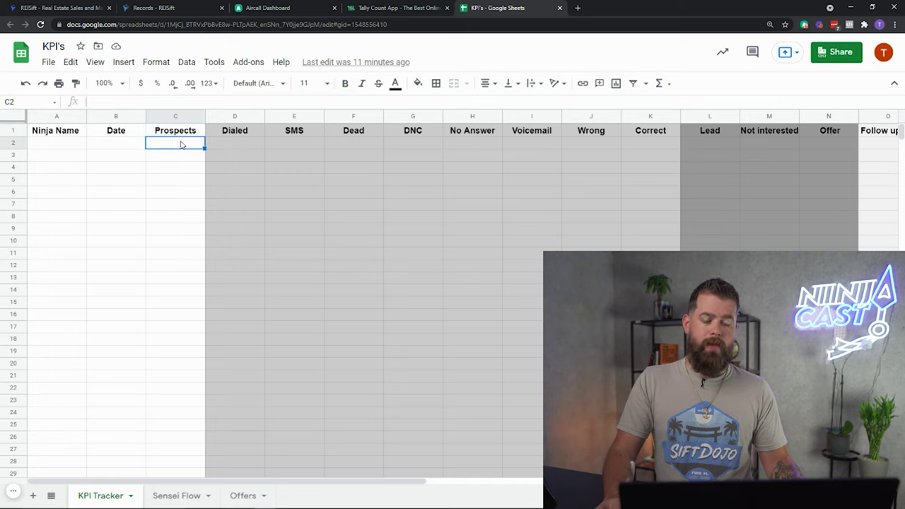
Step: Go through the call outcome columns of the KPI Tracker one by one, from Dialed to Correct
click(233, 147)
click(291, 147)
click(354, 145)
click(417, 147)
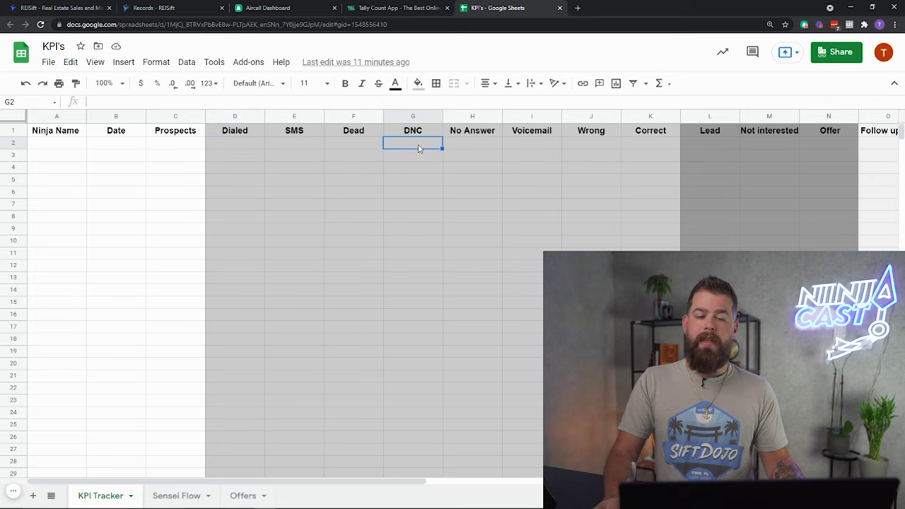
click(465, 150)
click(542, 147)
click(598, 147)
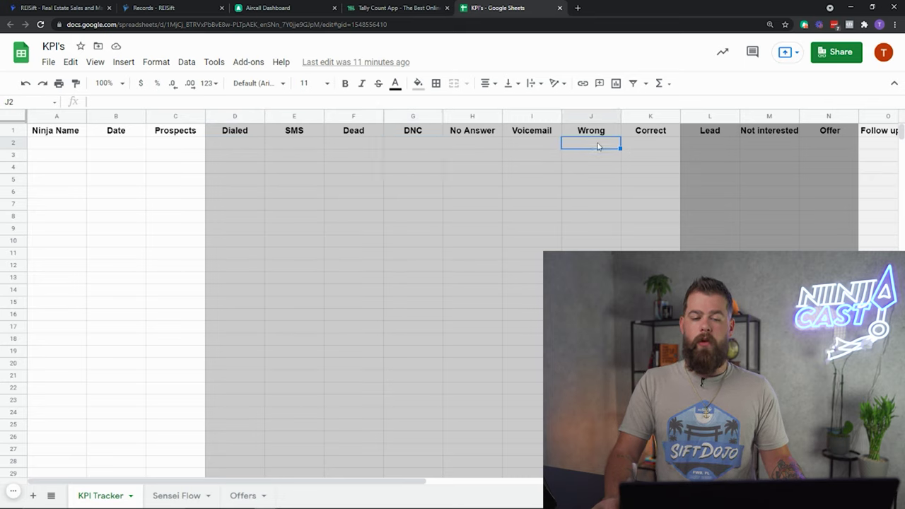
click(656, 147)
Step: Highlight the whole block of columns from Dialed to Correct, then single out the SMS heading
drag(406, 478, 509, 480)
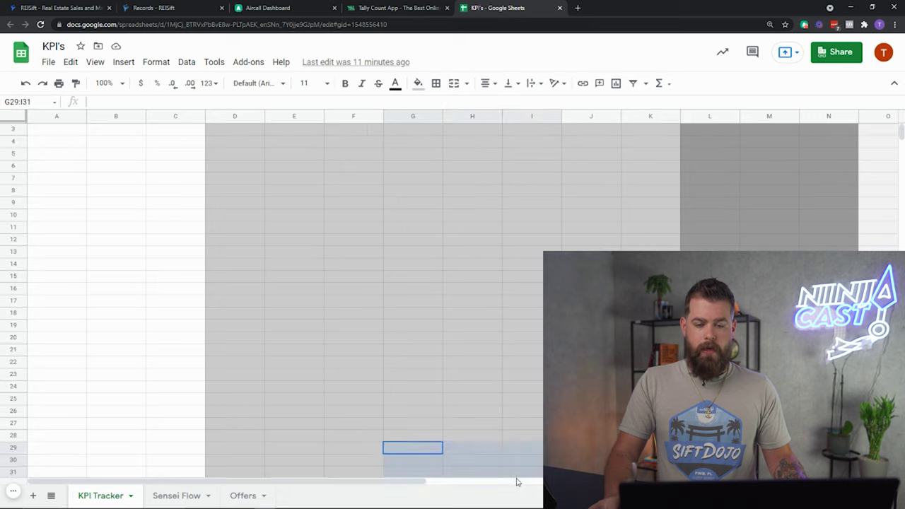
click(522, 400)
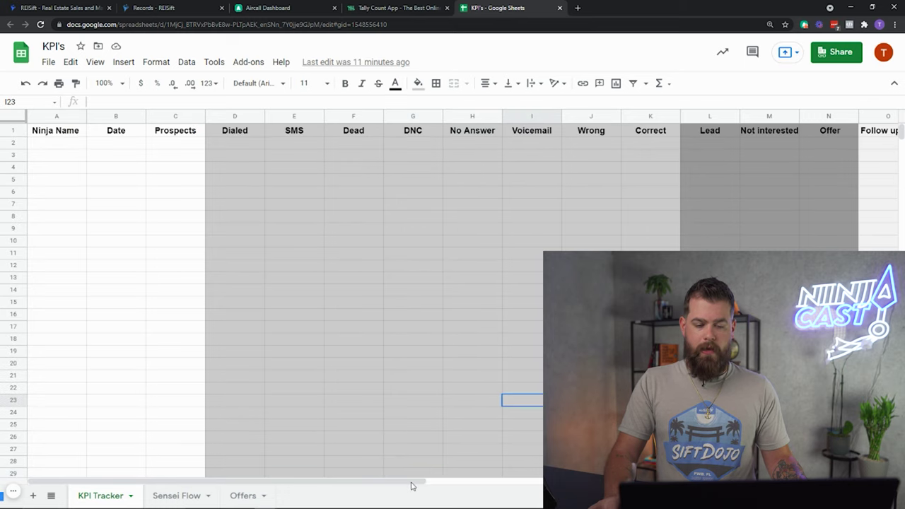
drag(430, 486, 499, 445)
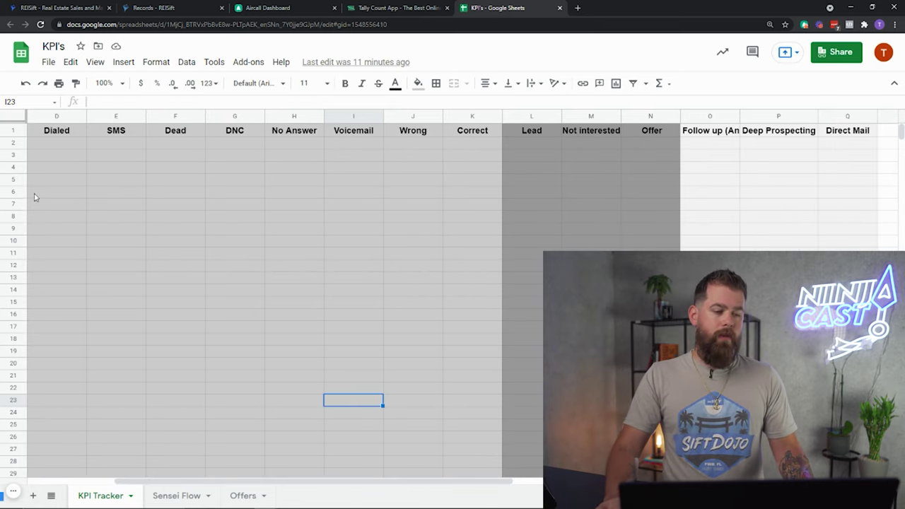
click(73, 150)
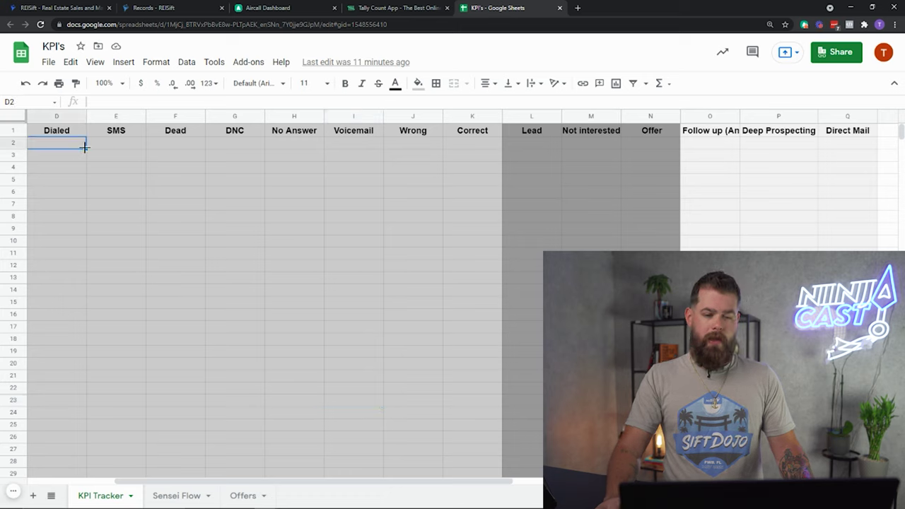
drag(69, 119, 463, 117)
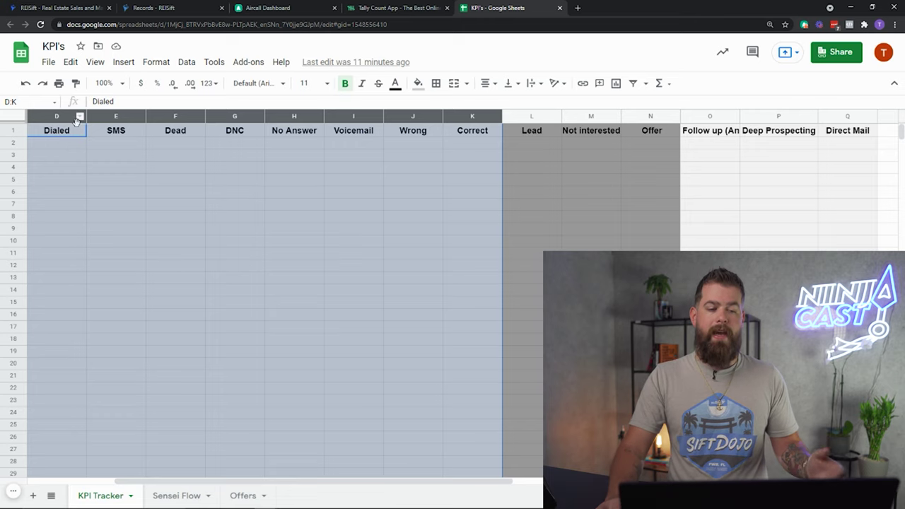
click(114, 132)
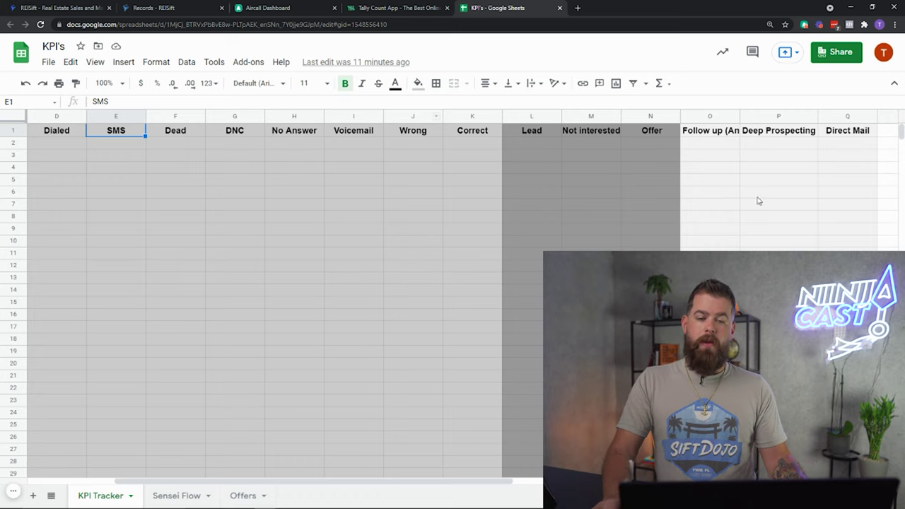
Step: Examine the Lead to Offer columns and the Follow up, Deep Prospecting and Direct Mail columns
drag(532, 116, 661, 118)
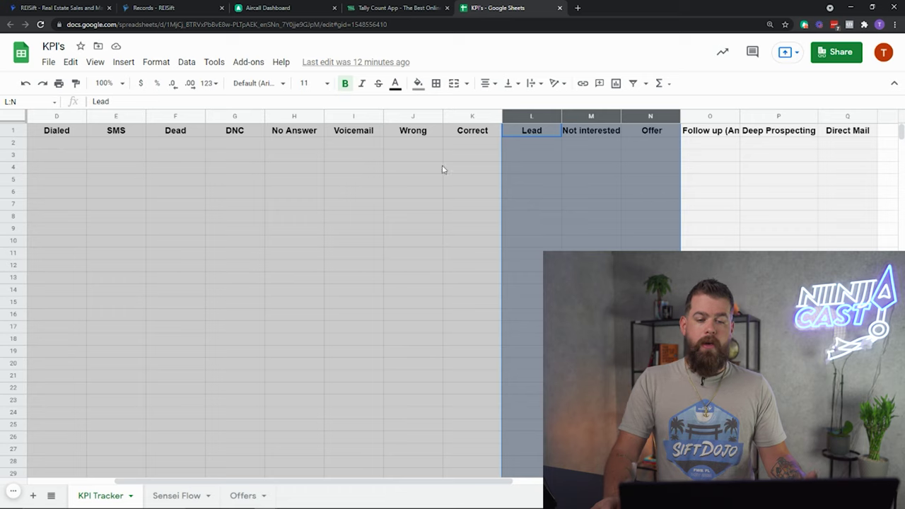
click(671, 143)
drag(711, 116, 841, 115)
click(714, 144)
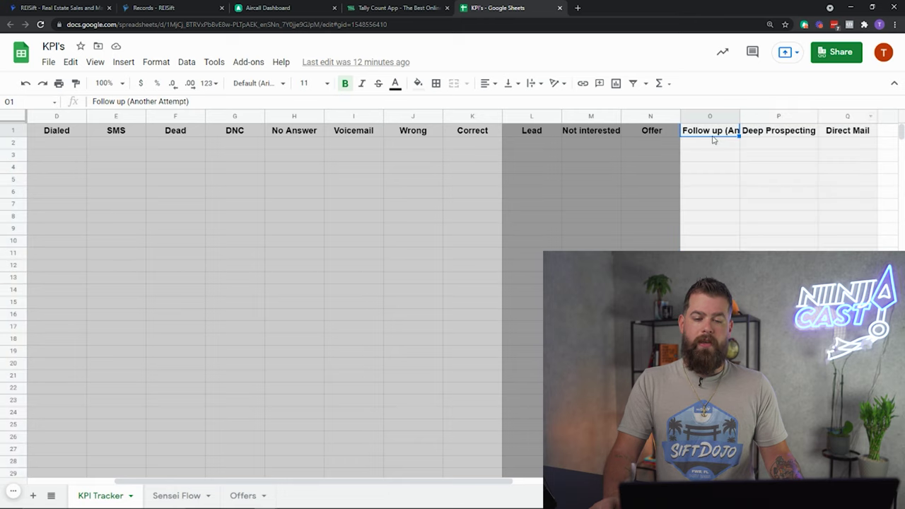
click(774, 141)
click(852, 146)
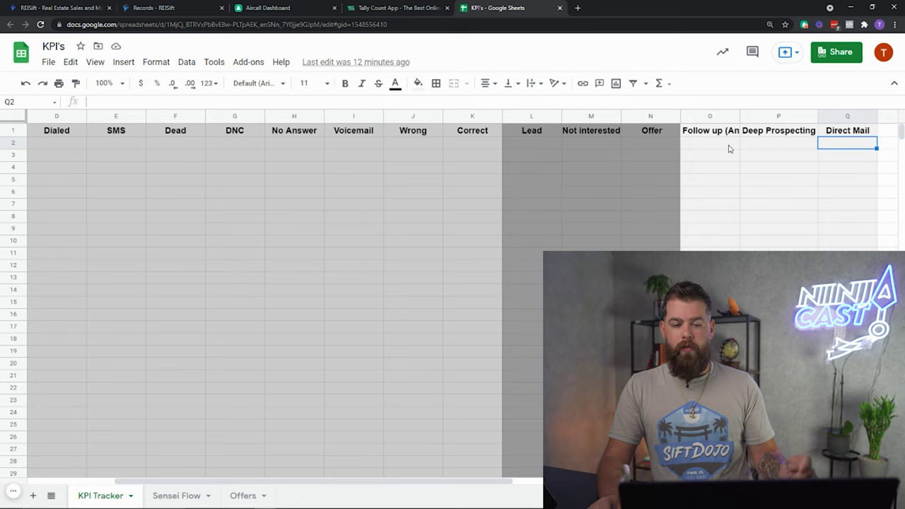
Step: Compare the Lead to Offer results with the follow-up columns, and review how No Answer and Correct relate to Follow up
drag(551, 116, 615, 116)
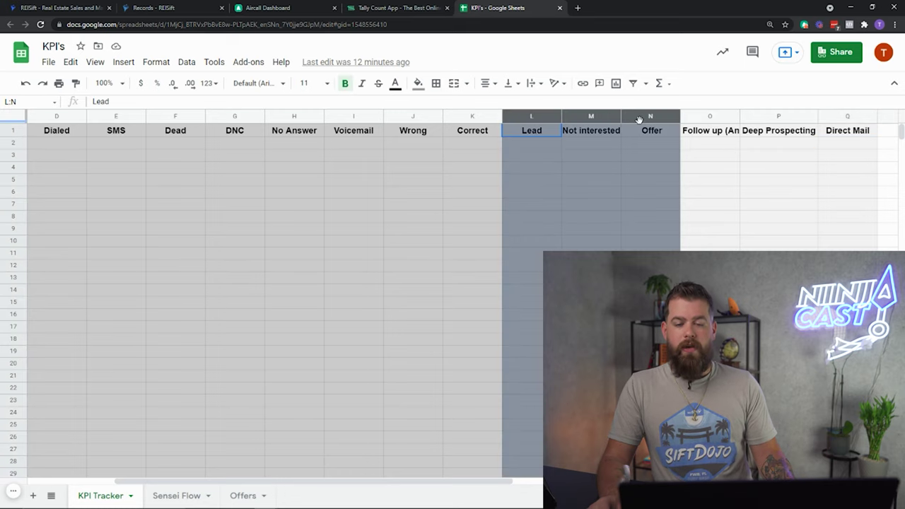
click(715, 143)
drag(715, 144, 834, 146)
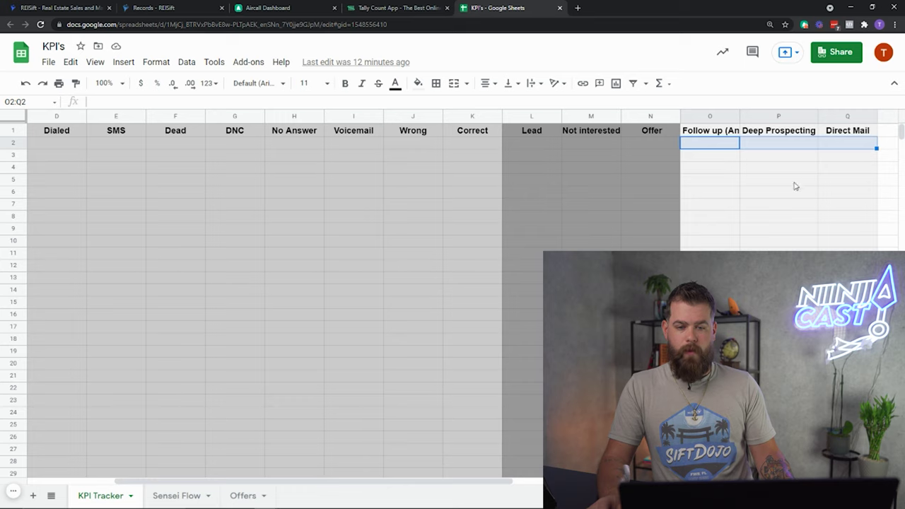
click(828, 182)
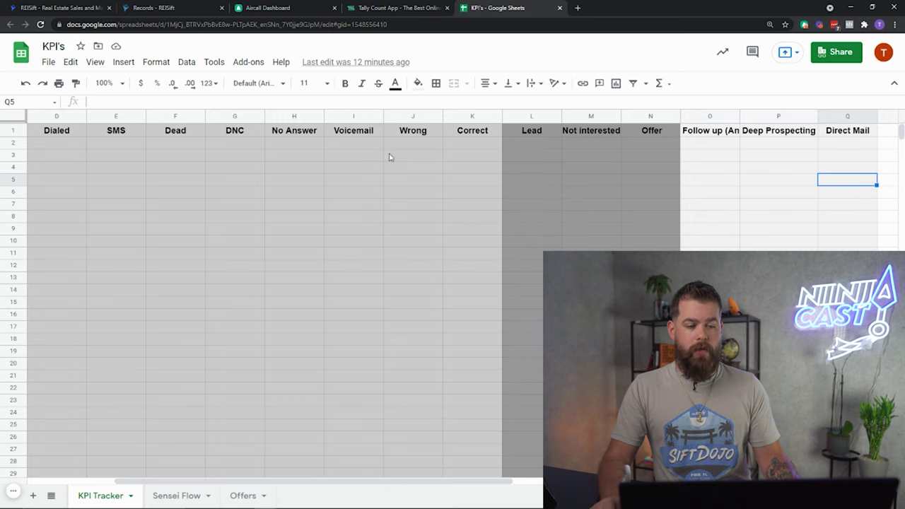
click(297, 147)
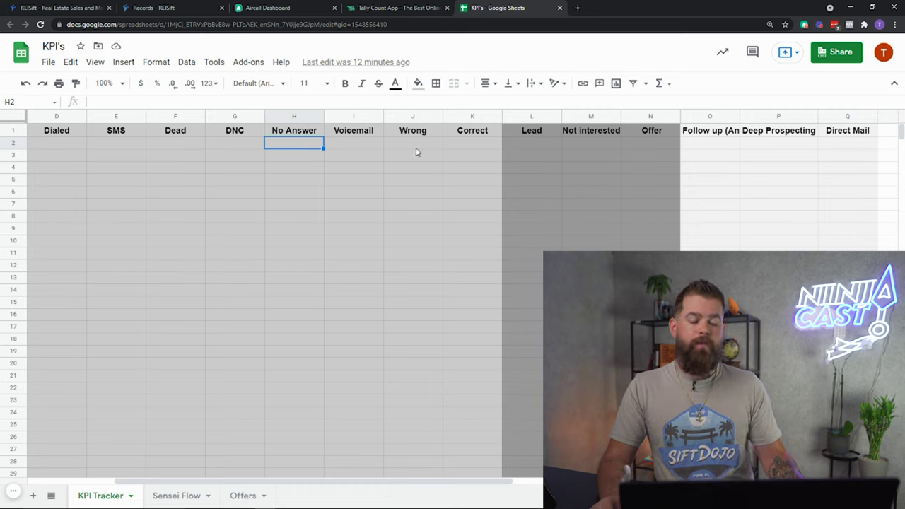
click(470, 134)
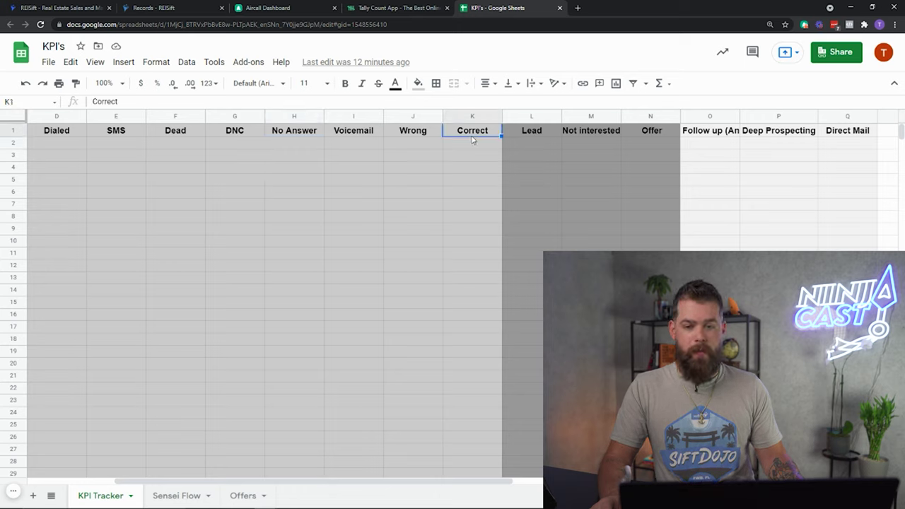
click(720, 143)
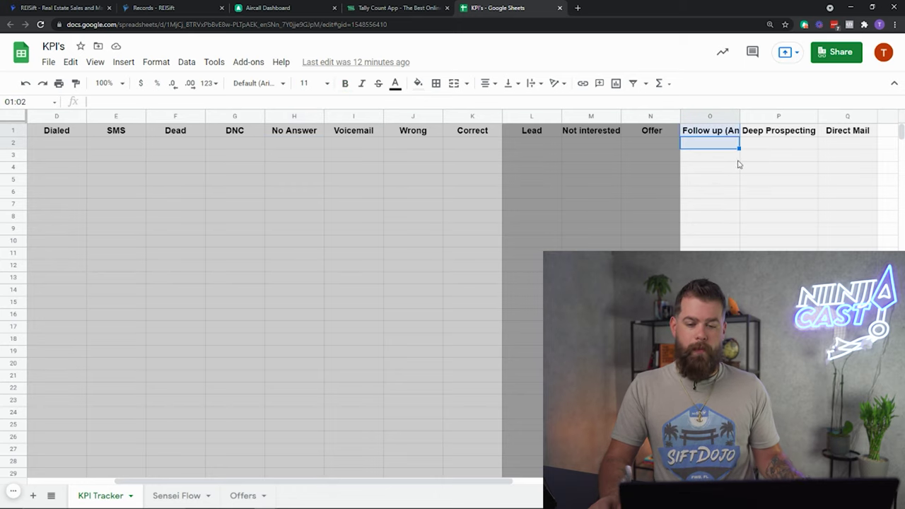
click(736, 178)
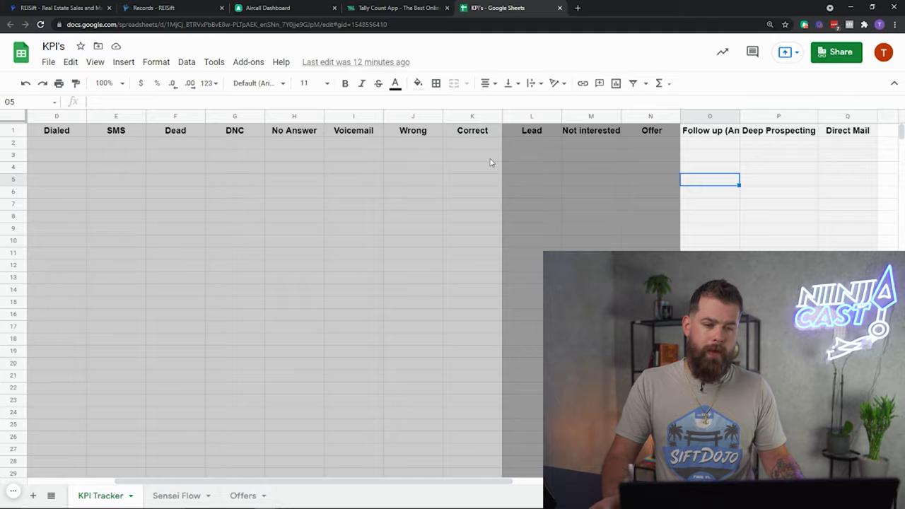
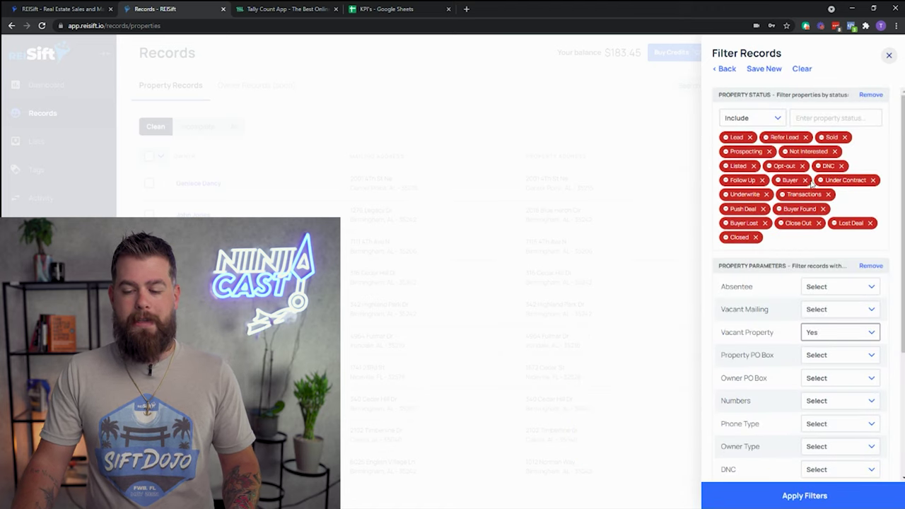
Step: Add a Last Vacant Date filter block to the REISift record filters, starting from May 31, 2021
scroll(824, 344, down, 3)
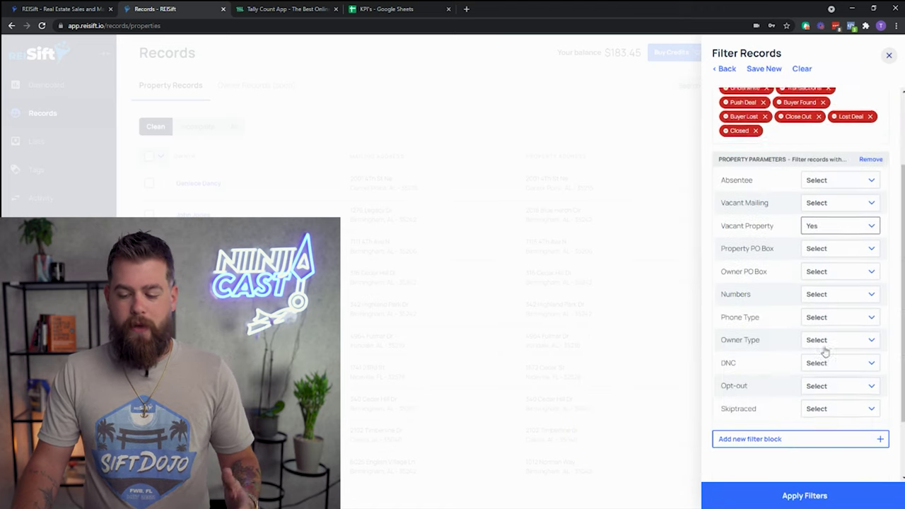
click(801, 362)
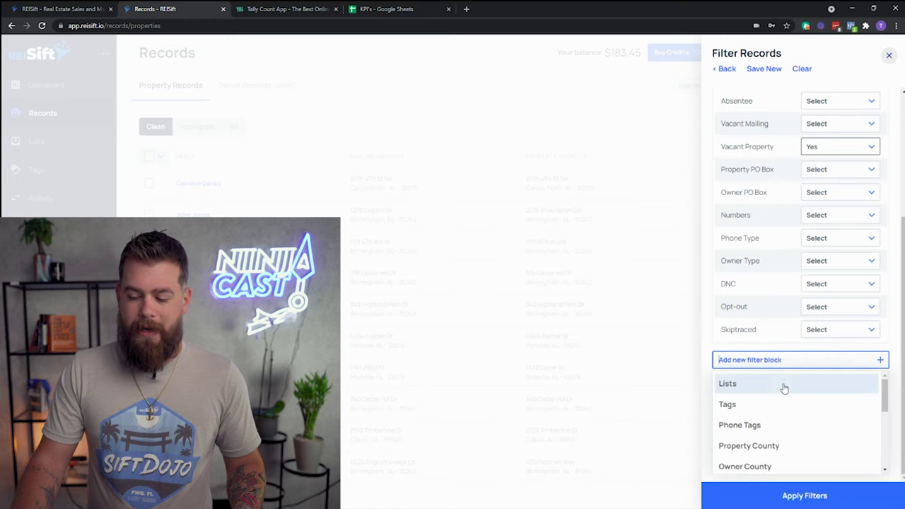
scroll(783, 403, down, 1)
scroll(783, 404, down, 2)
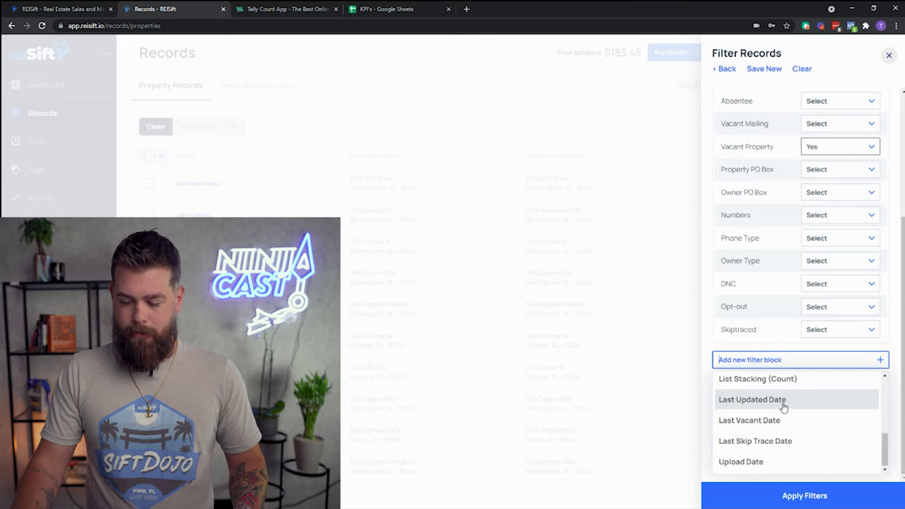
click(786, 422)
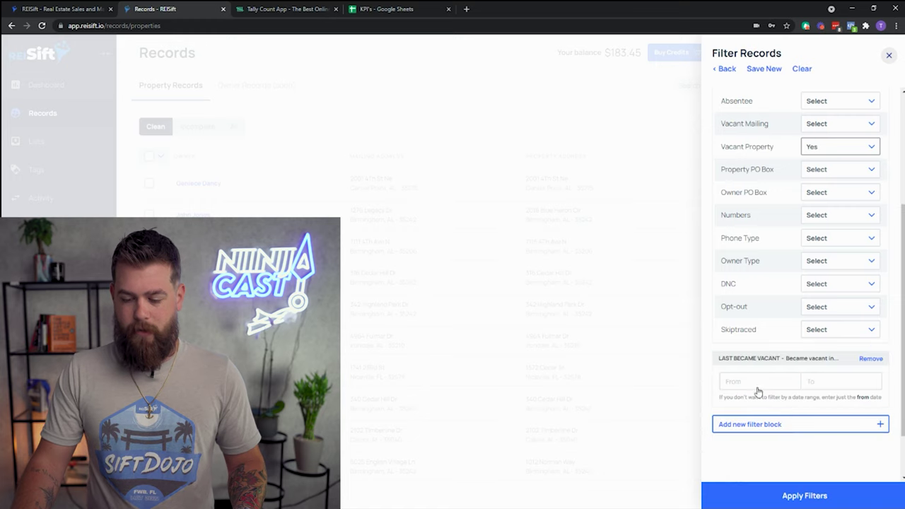
click(747, 383)
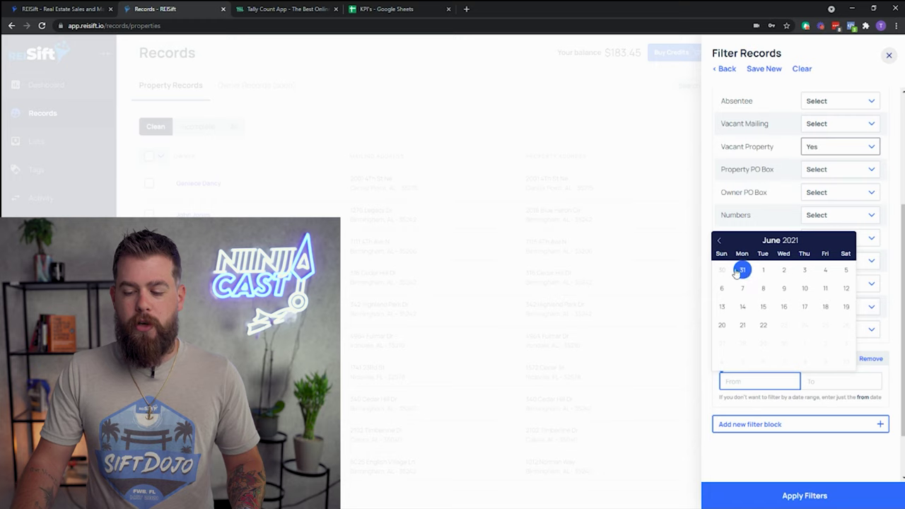
click(719, 241)
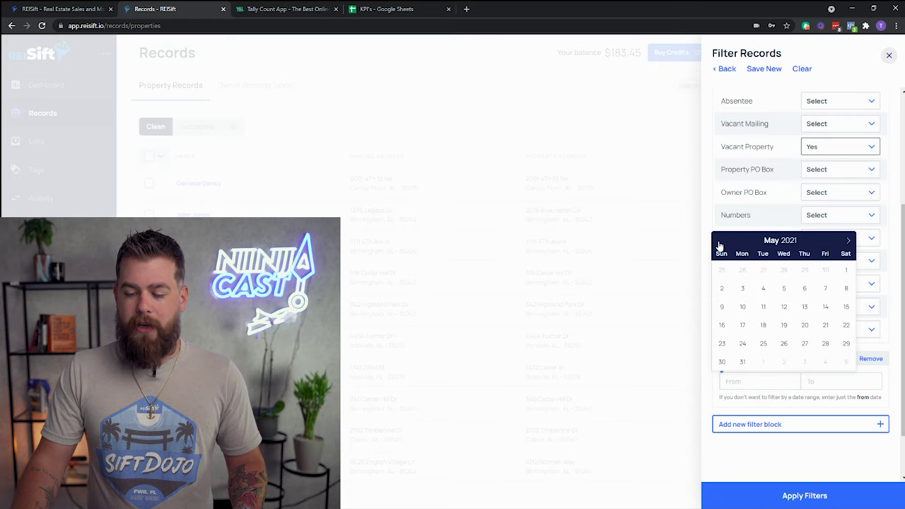
click(742, 362)
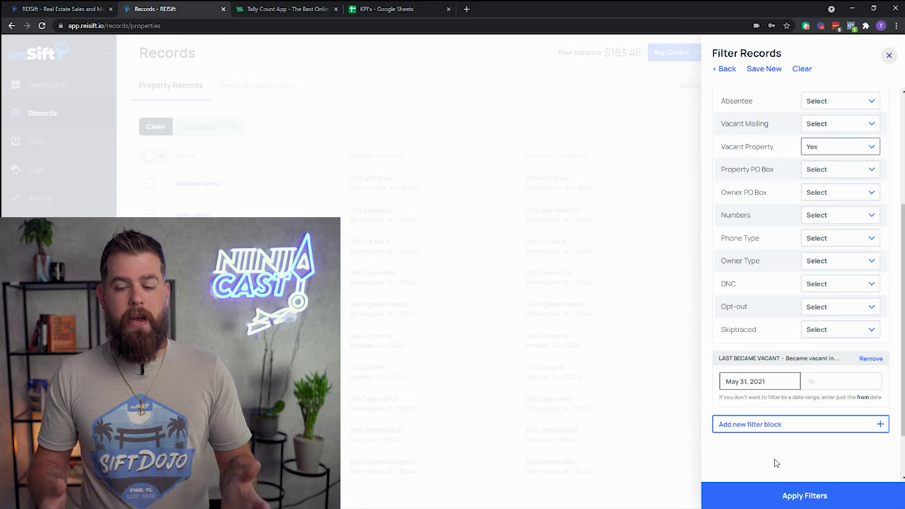
Step: Apply the record filters and check the bulk selection options for the filtered property records
click(808, 496)
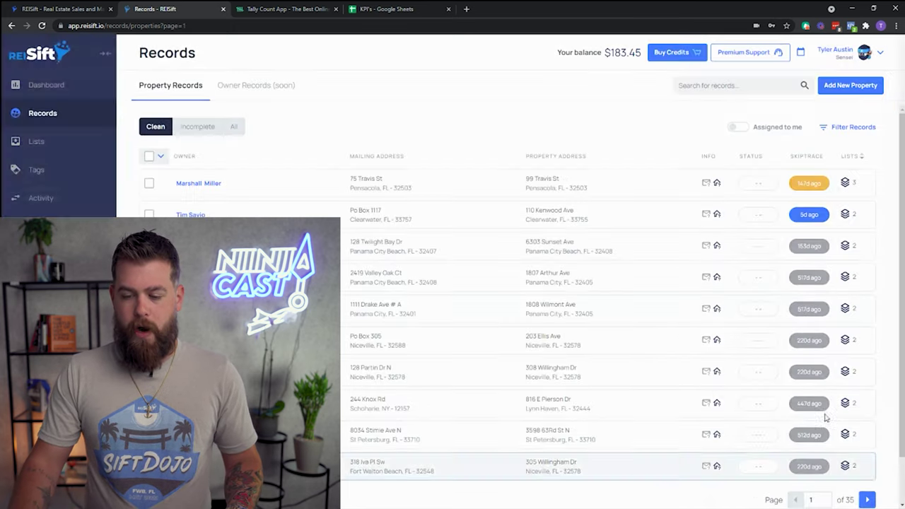
click(160, 157)
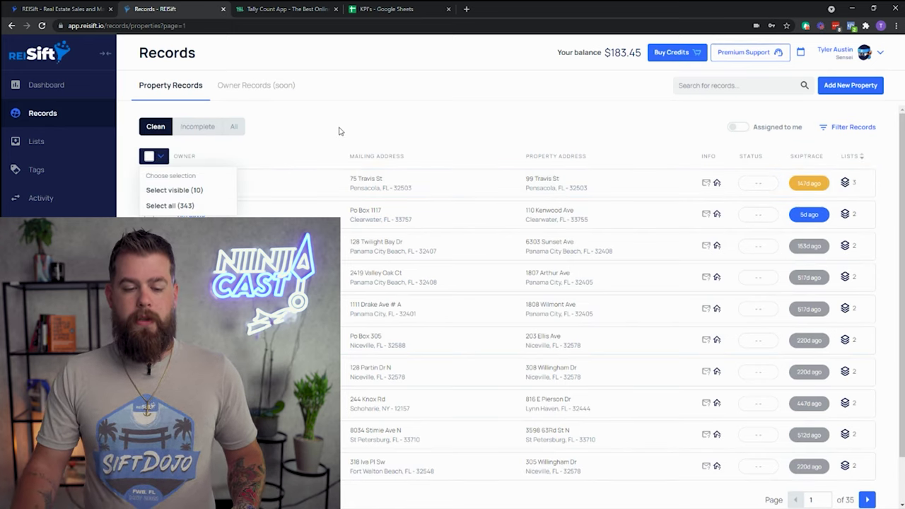
click(317, 136)
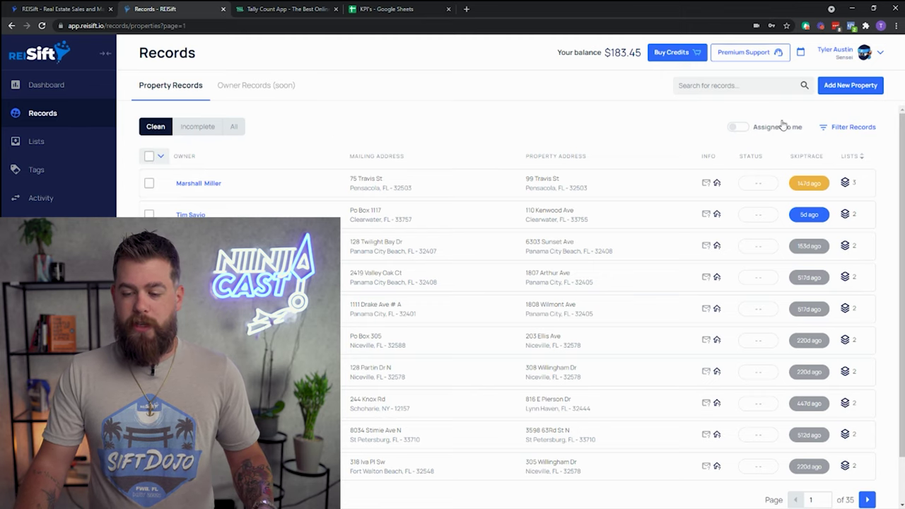
Step: Review the property status and Last Became Vacant start date in the record filters
click(838, 127)
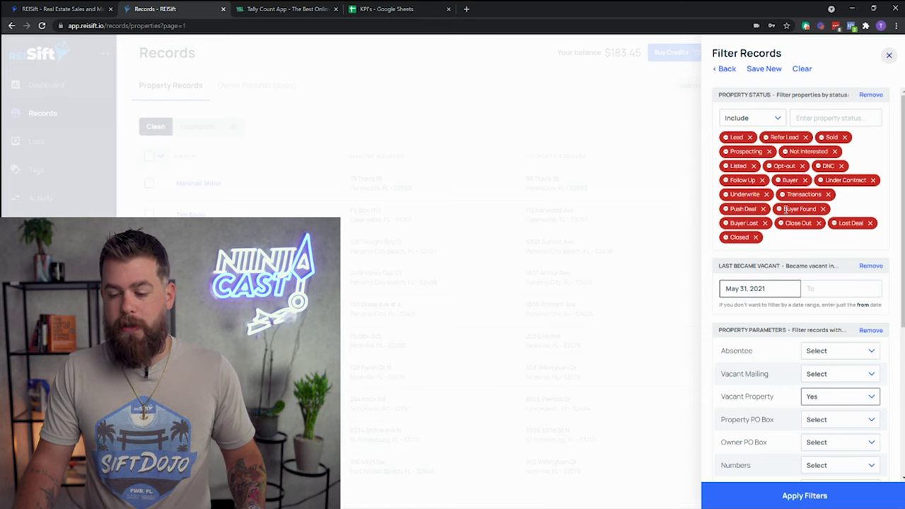
click(773, 293)
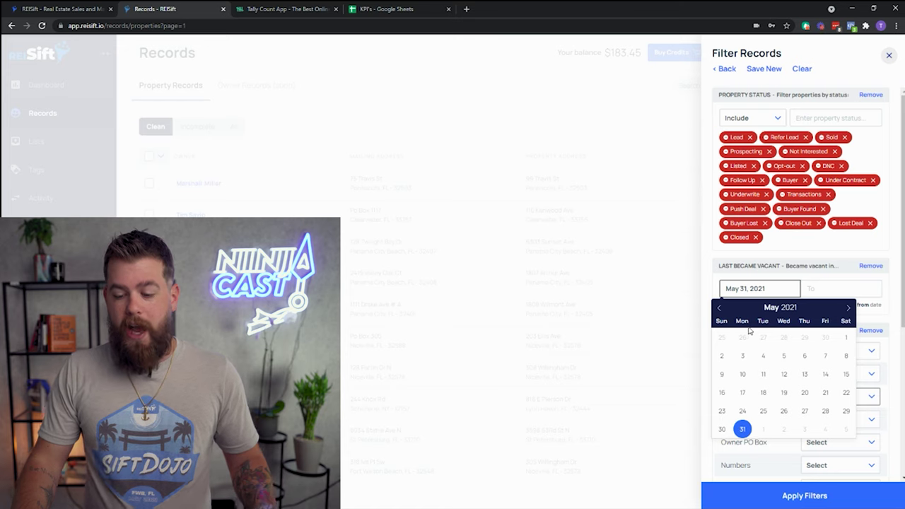
click(779, 259)
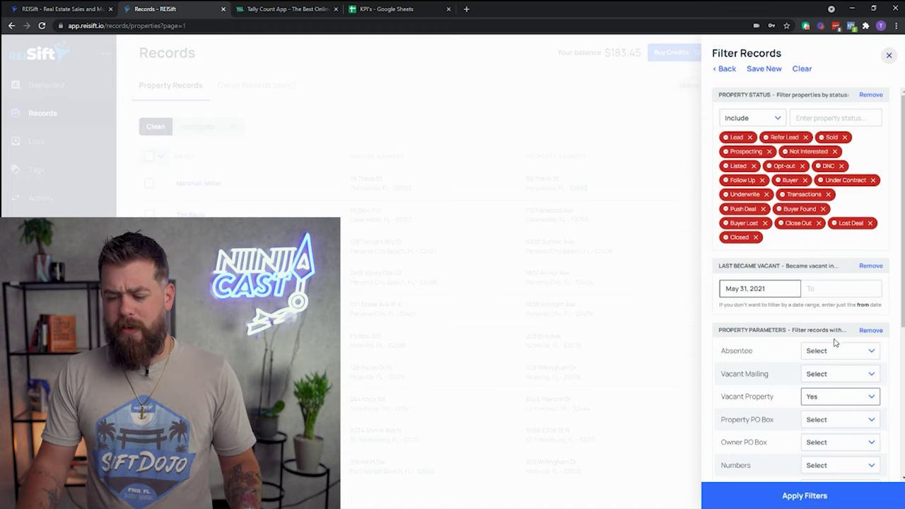
Step: Add a List Stacking filter block to the record filters with a minimum of 2 lists
scroll(832, 346, down, 4)
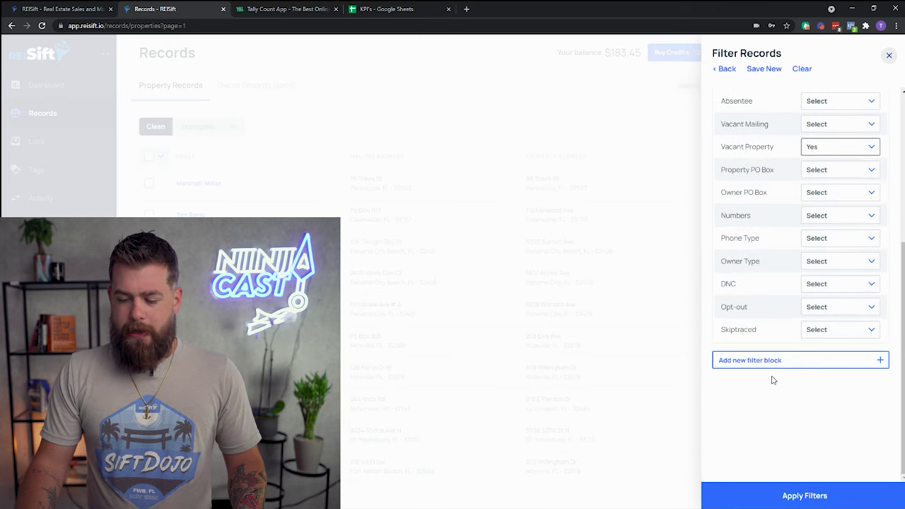
click(755, 354)
scroll(769, 396, down, 2)
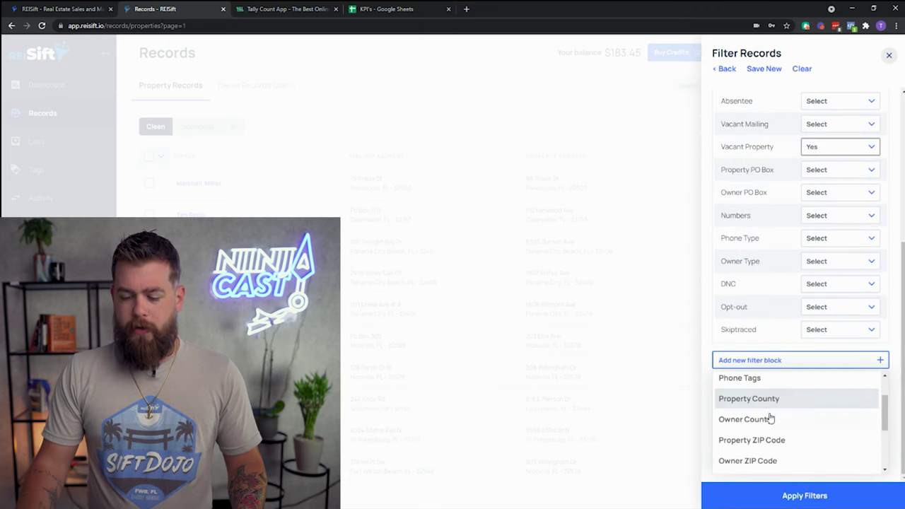
scroll(772, 424, up, 2)
scroll(757, 414, up, 1)
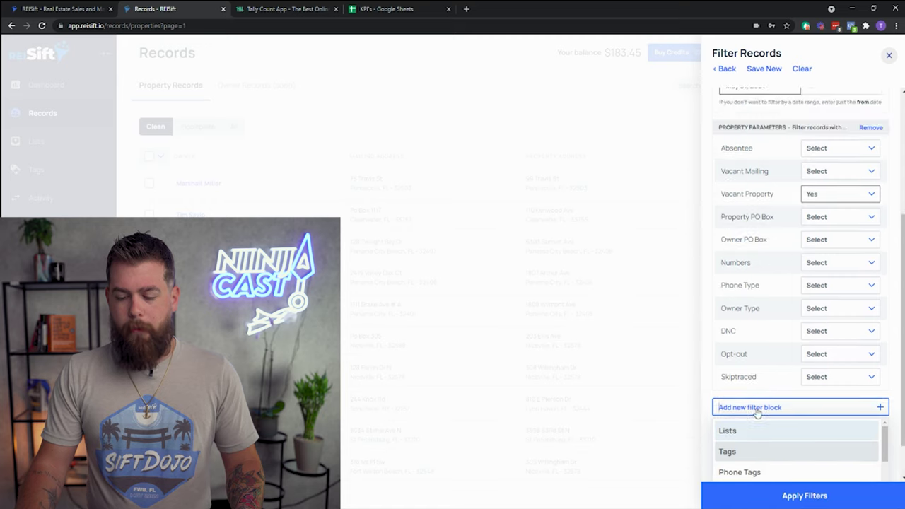
scroll(754, 402, down, 1)
scroll(754, 407, up, 1)
scroll(754, 411, down, 2)
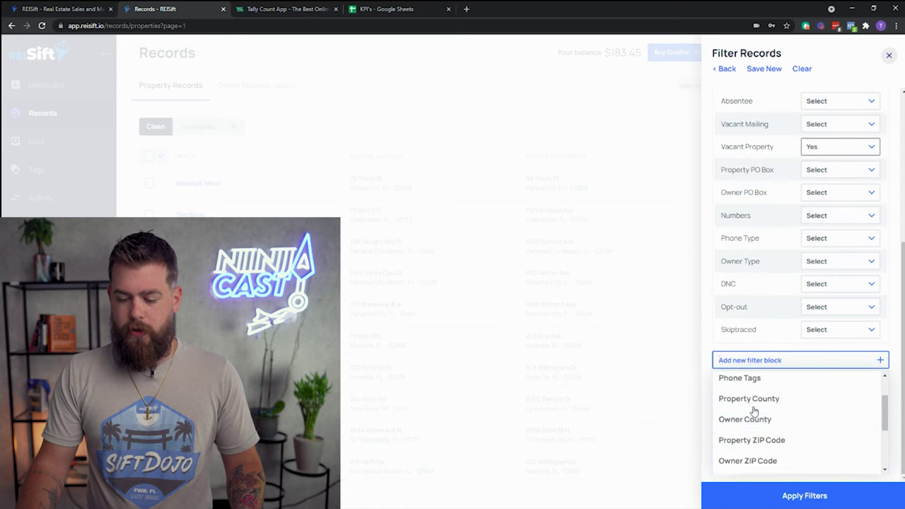
scroll(756, 414, down, 1)
scroll(774, 433, down, 1)
click(773, 409)
click(781, 380)
text(1)
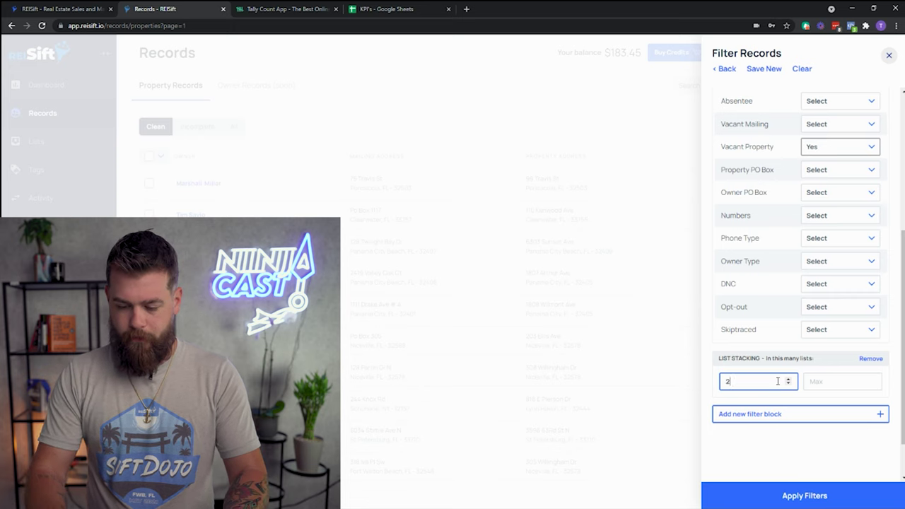
Step: Apply the filters with list stacking and check the bulk selection options for the matching records
click(804, 495)
click(161, 156)
click(294, 134)
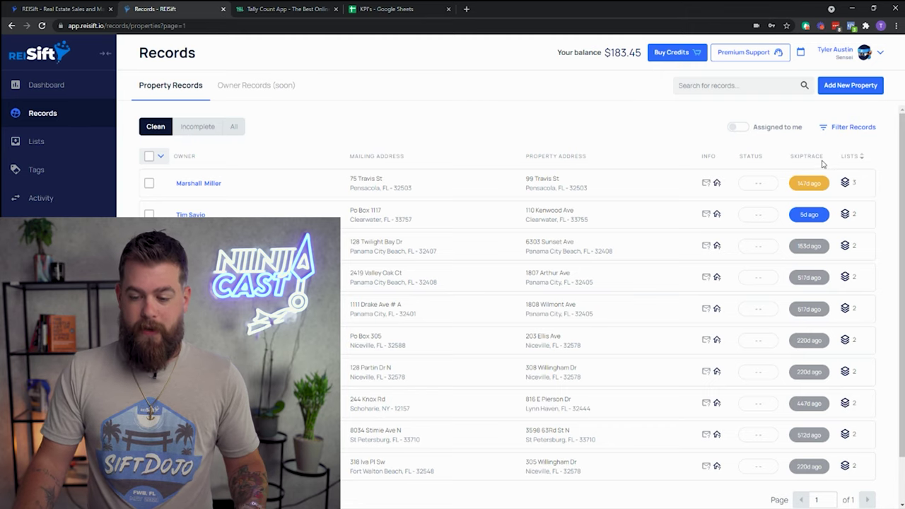
Step: Review the active filter blocks and set the Absentee property parameter to Yes
click(848, 128)
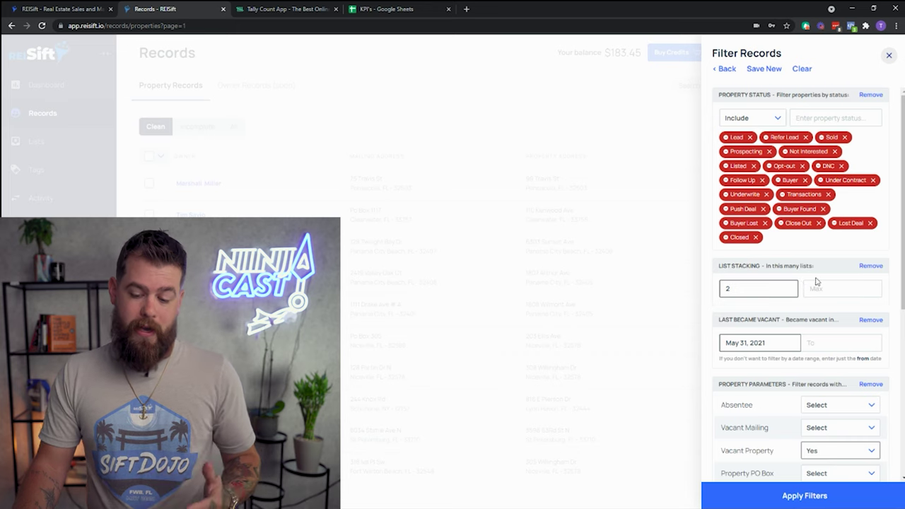
scroll(818, 311, down, 2)
scroll(818, 347, up, 2)
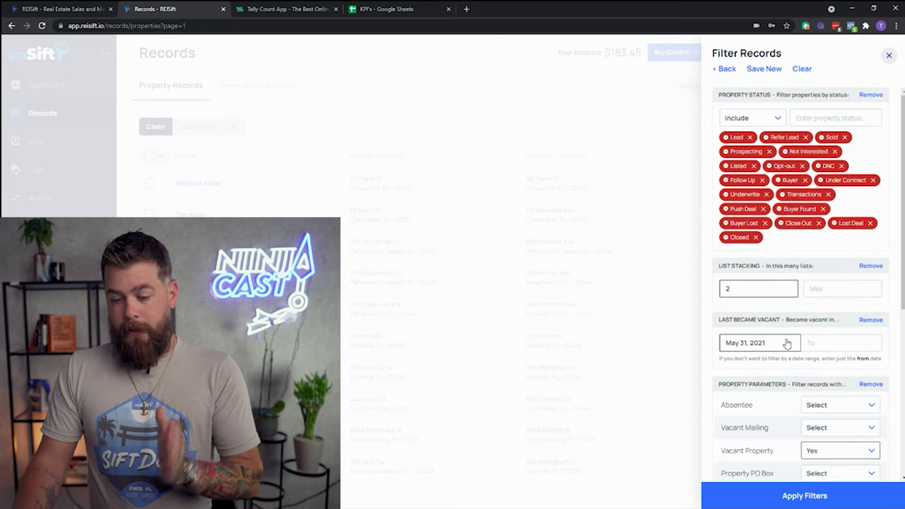
scroll(751, 284, down, 3)
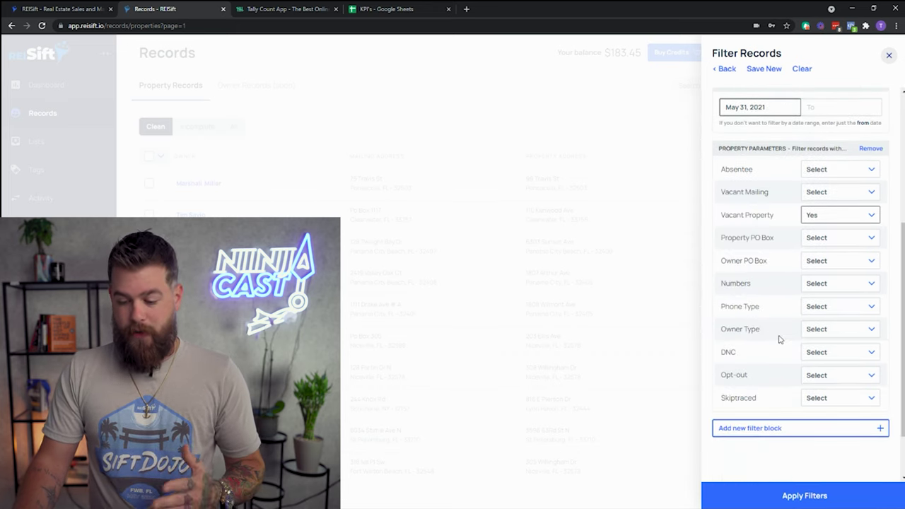
click(832, 174)
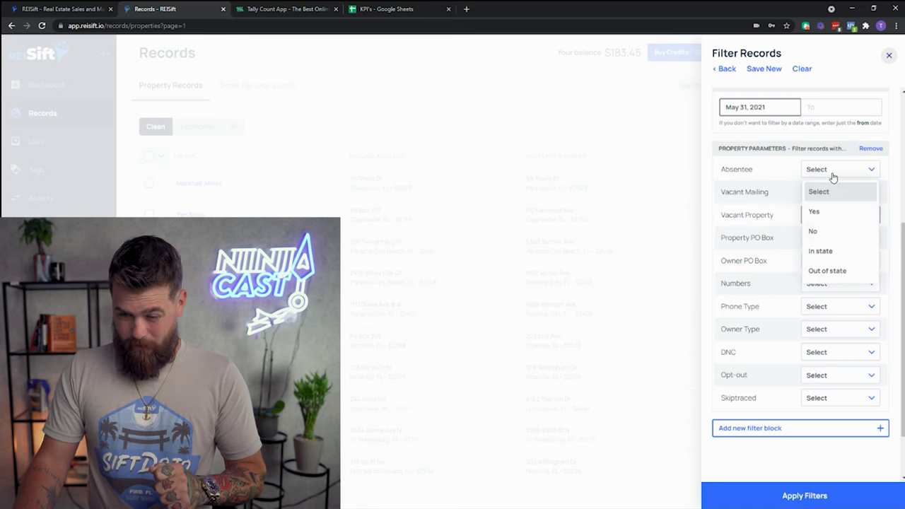
click(814, 213)
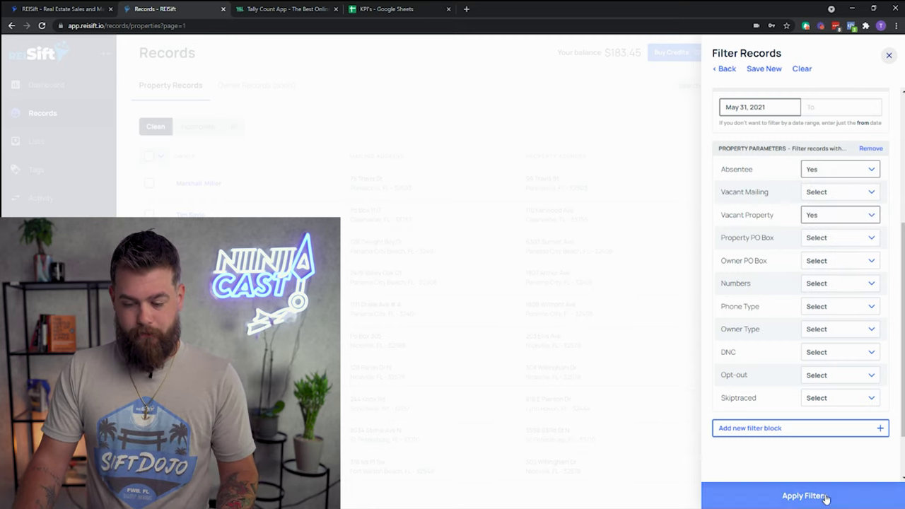
Step: Apply the filters with the absentee parameter and check the bulk selection options
click(795, 495)
click(160, 156)
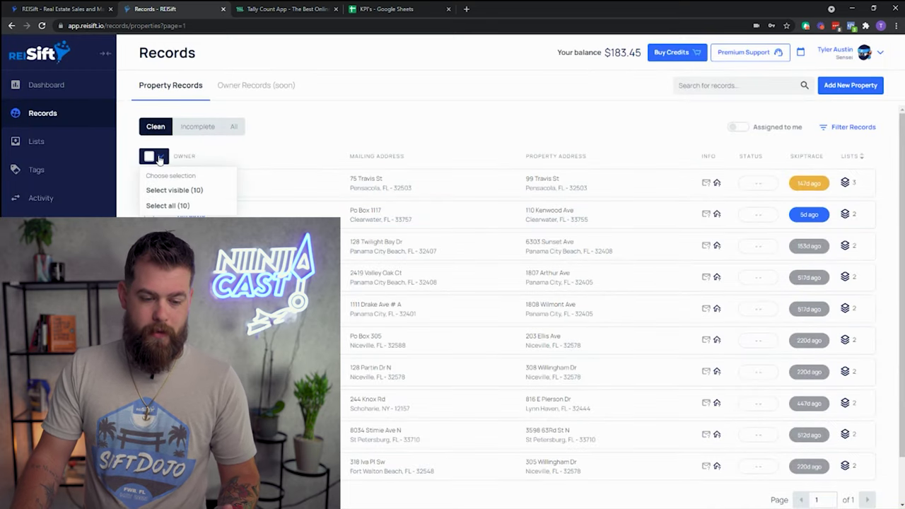
click(389, 127)
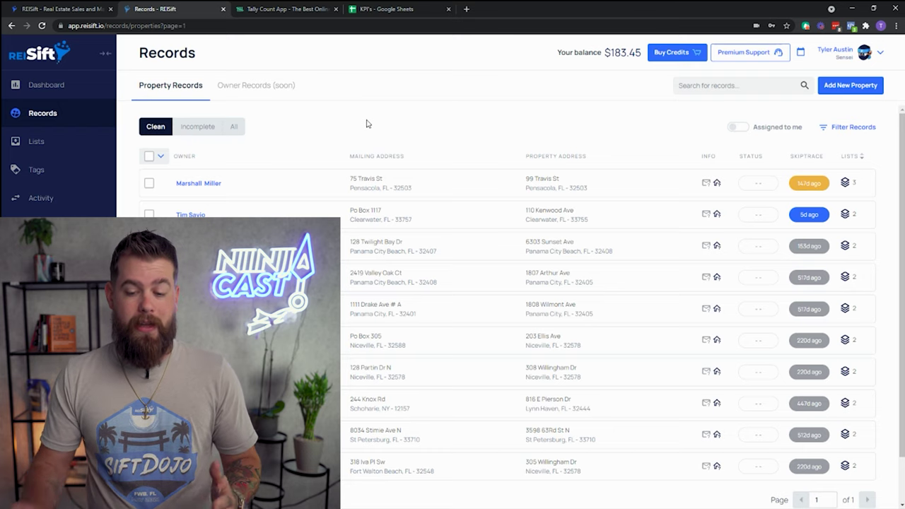
Step: Examine the phone numbers and lists in the first two records' property details, then return to the records list
mouse_move(718, 183)
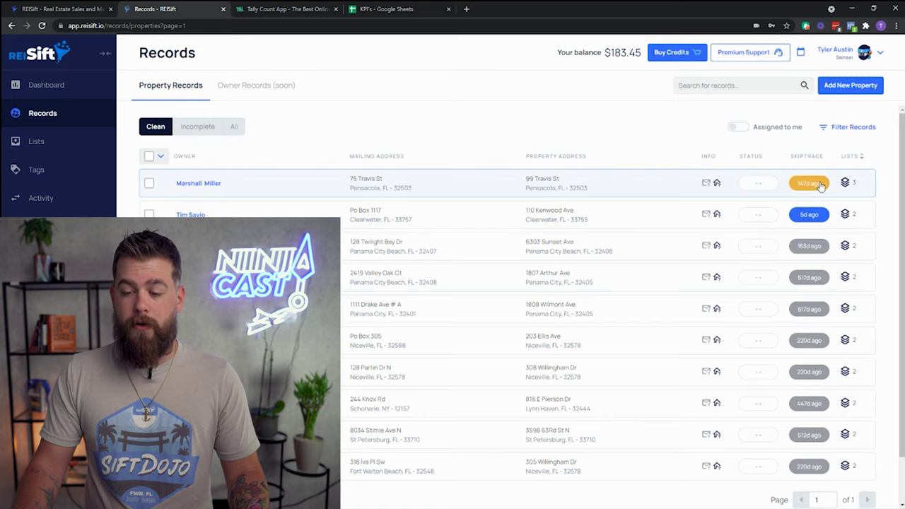
click(634, 188)
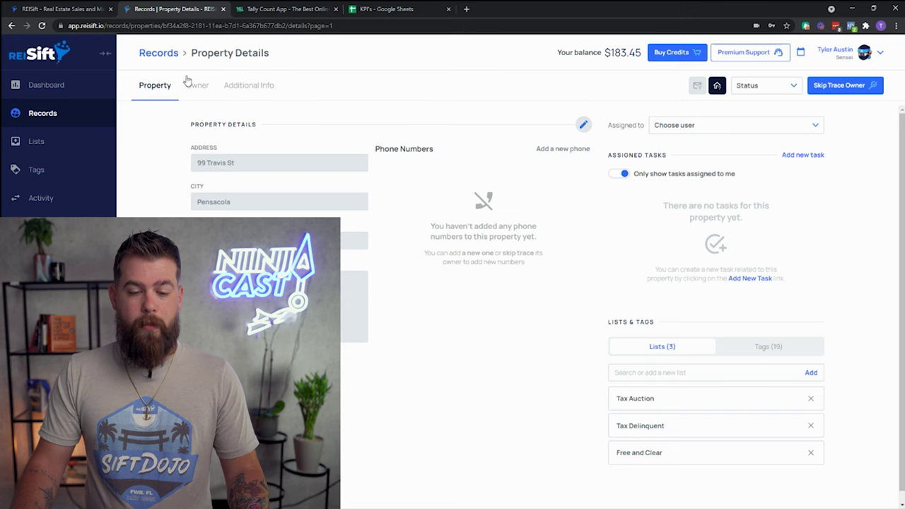
click(157, 54)
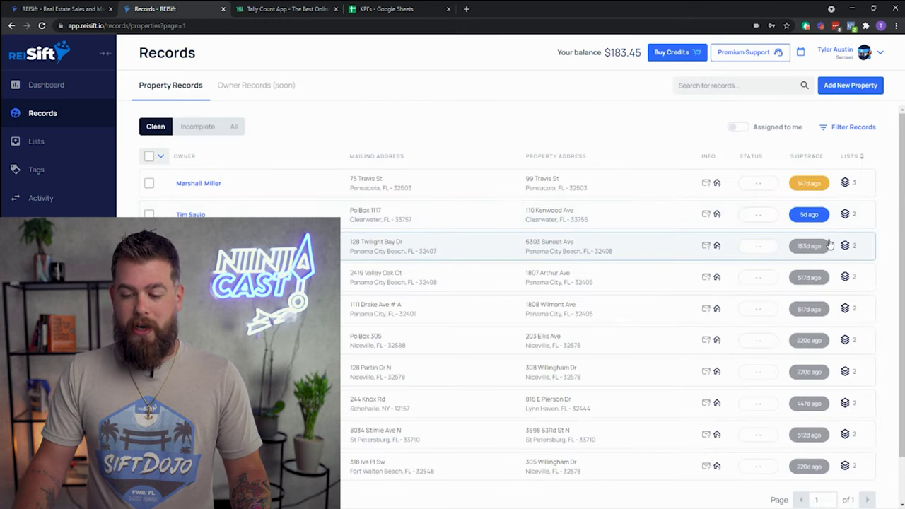
click(571, 216)
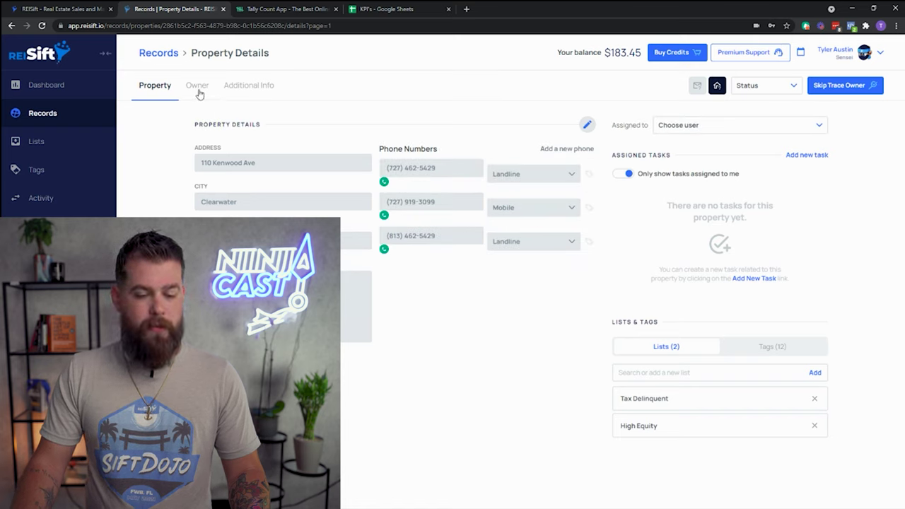
click(154, 61)
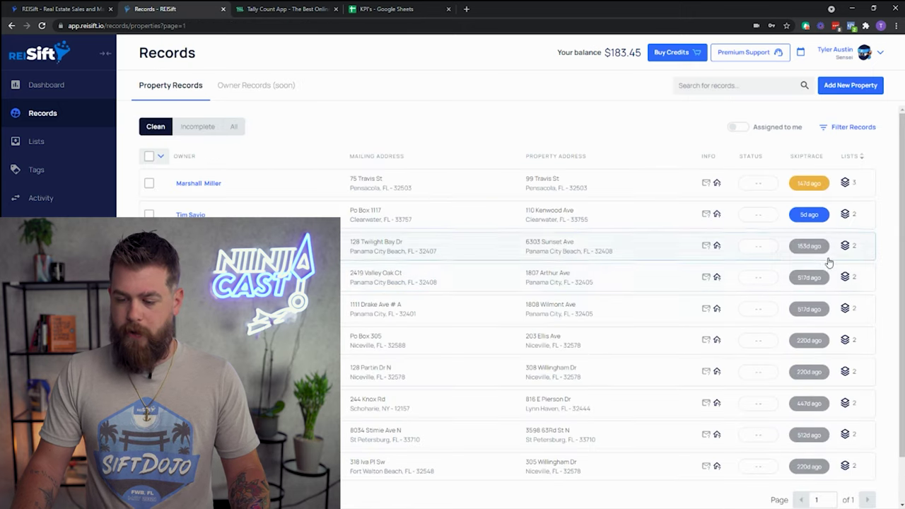
Step: Scan the skip trace ages of the filtered records and examine the third record's phone numbers and lists
scroll(813, 262, down, 2)
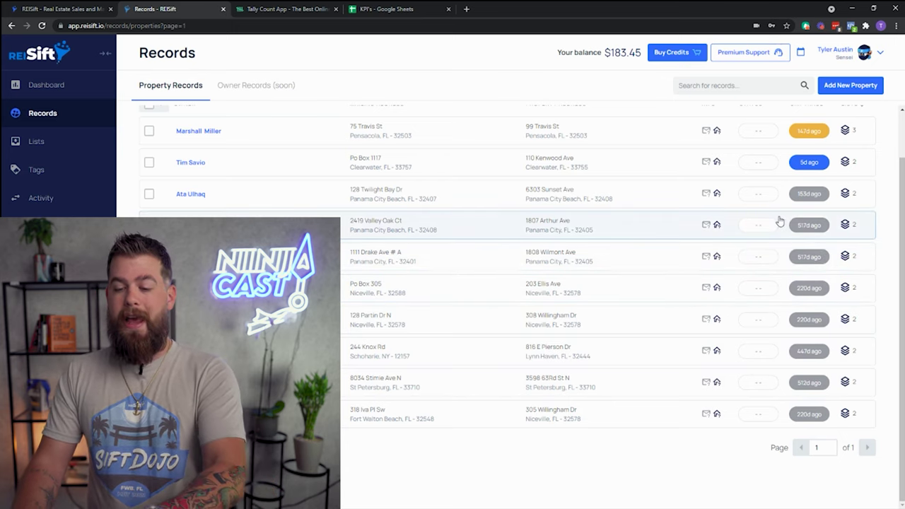
scroll(765, 216, up, 1)
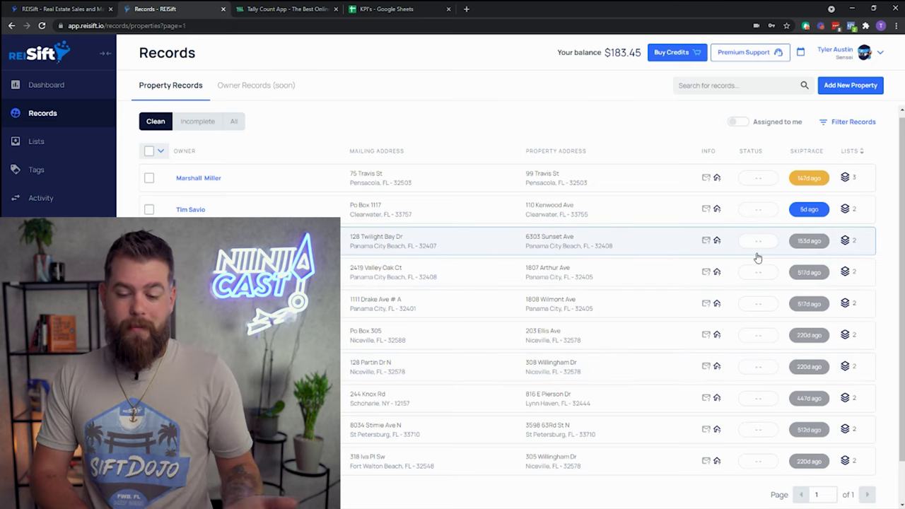
click(651, 242)
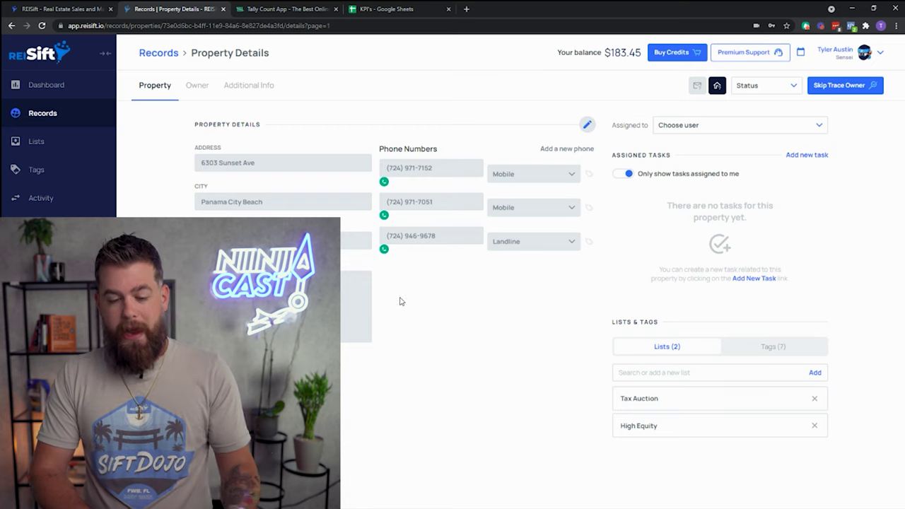
click(162, 53)
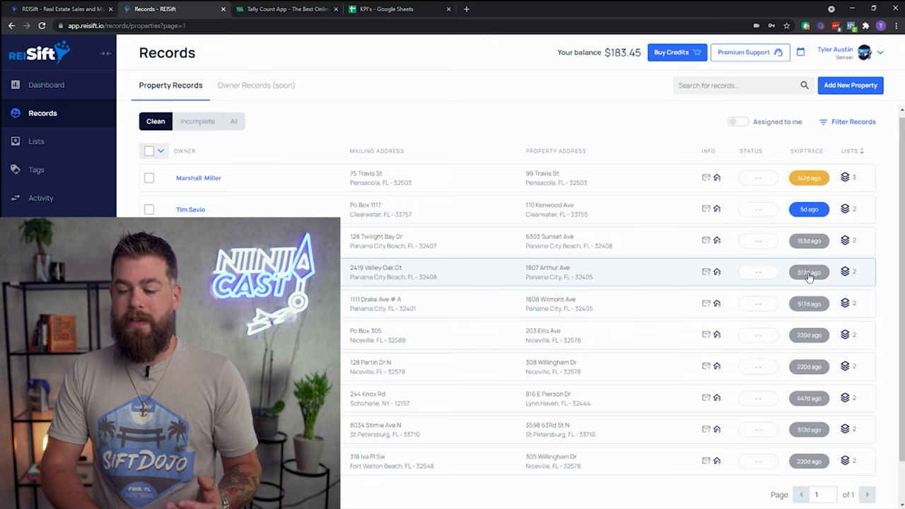
Step: Examine the fourth record's phone numbers and tags, then return to the records list
click(627, 281)
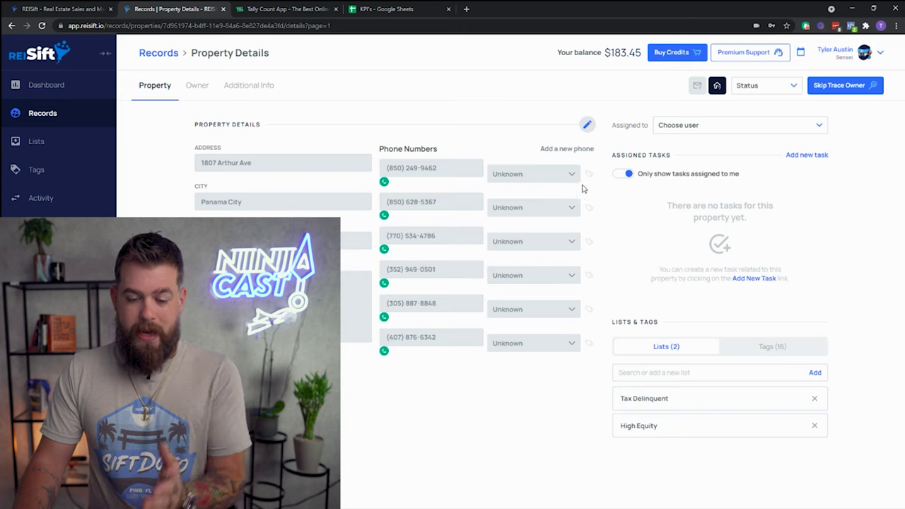
click(778, 344)
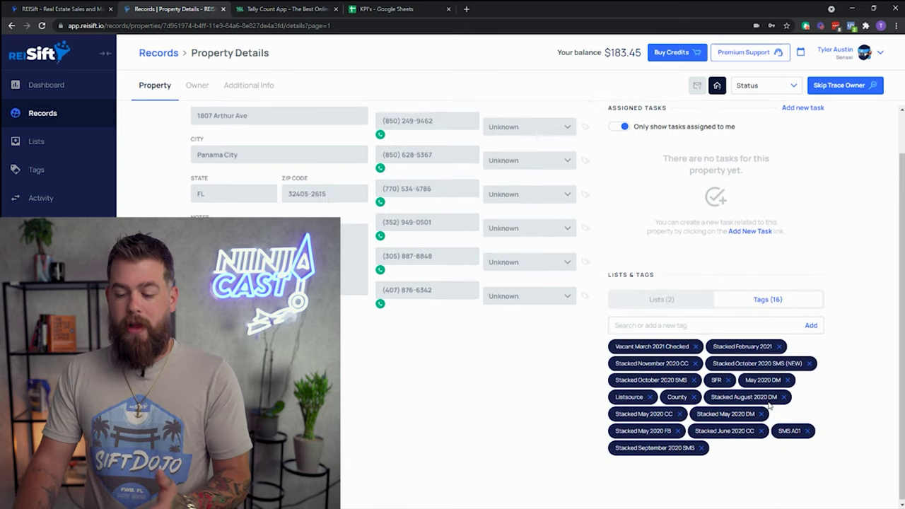
click(676, 353)
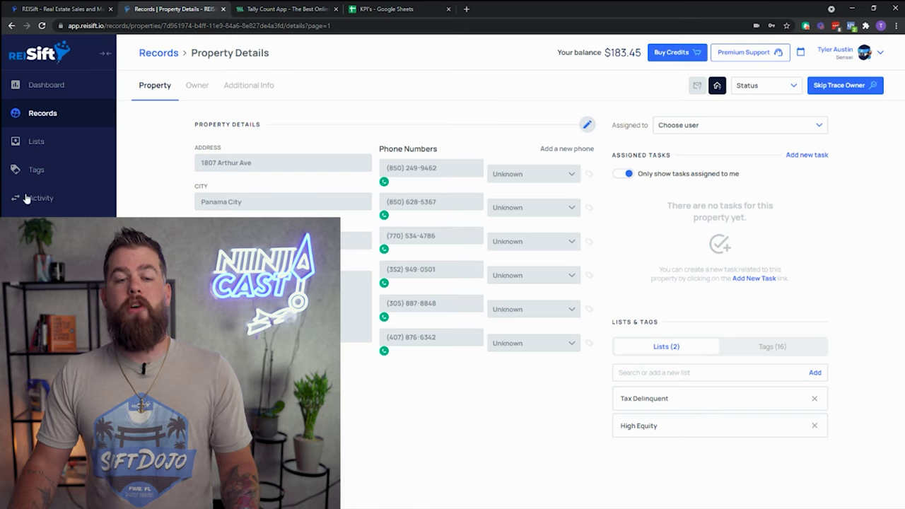
click(157, 56)
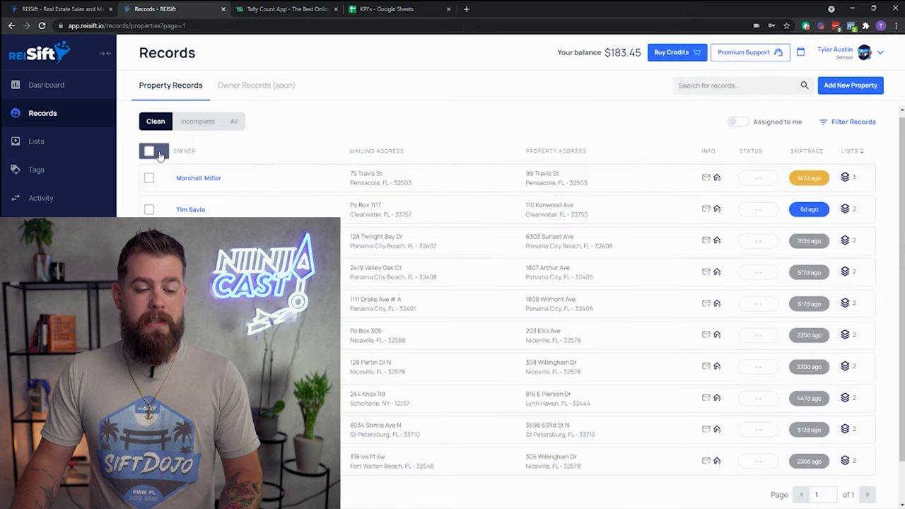
Step: Select all the filtered properties and assign them to the last team member listed in the assignee options
click(161, 151)
click(179, 202)
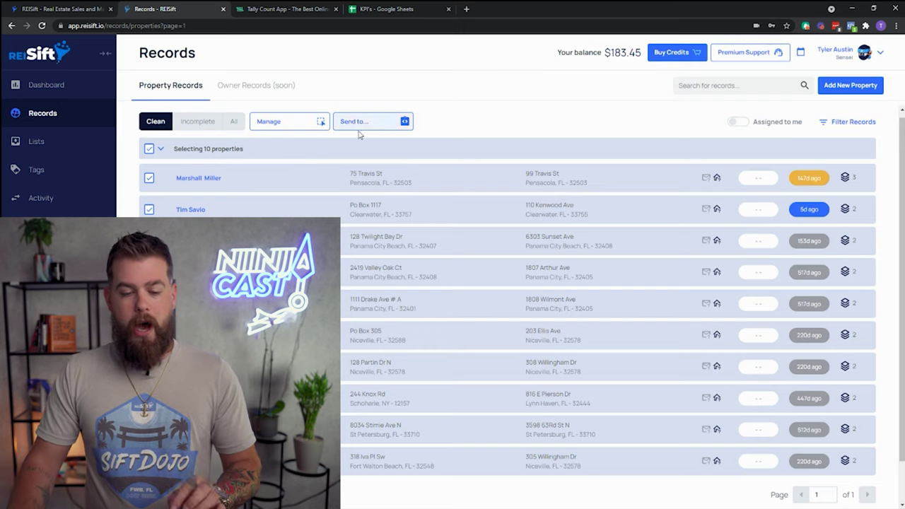
click(294, 121)
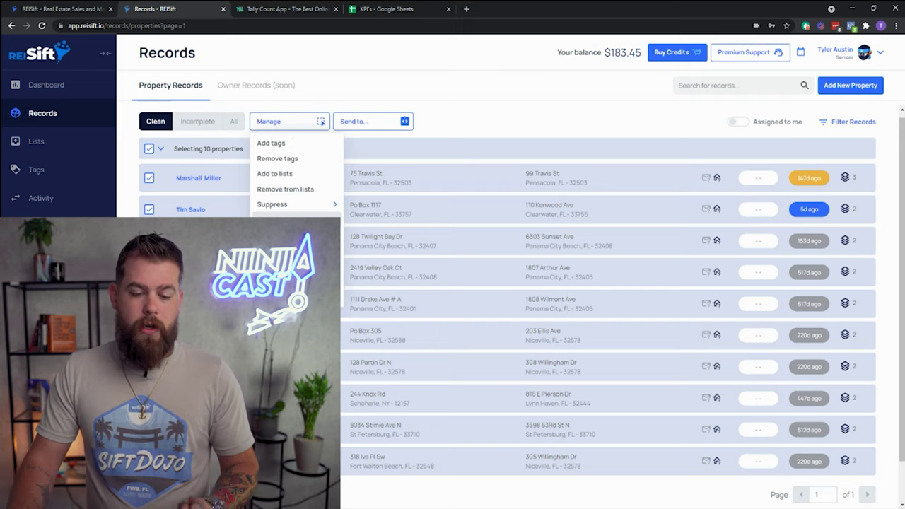
click(297, 219)
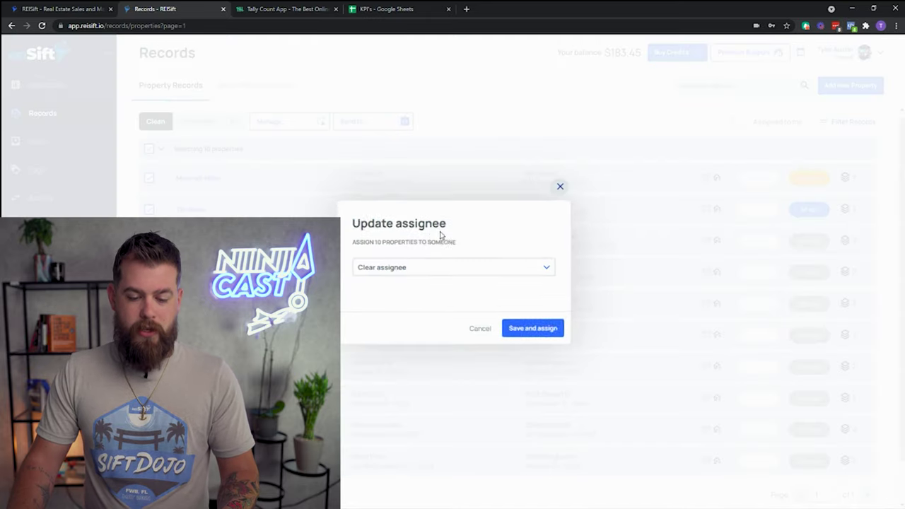
click(415, 272)
scroll(384, 356, down, 1)
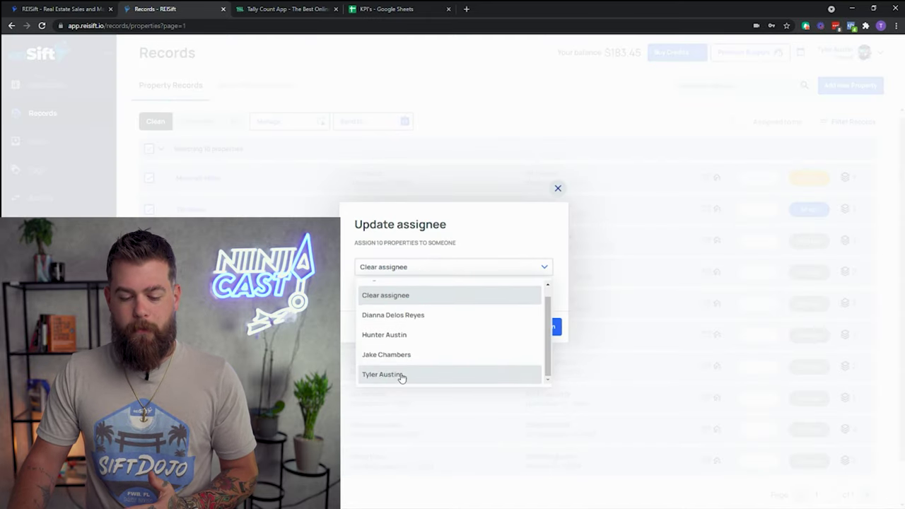
click(401, 377)
click(531, 327)
click(558, 190)
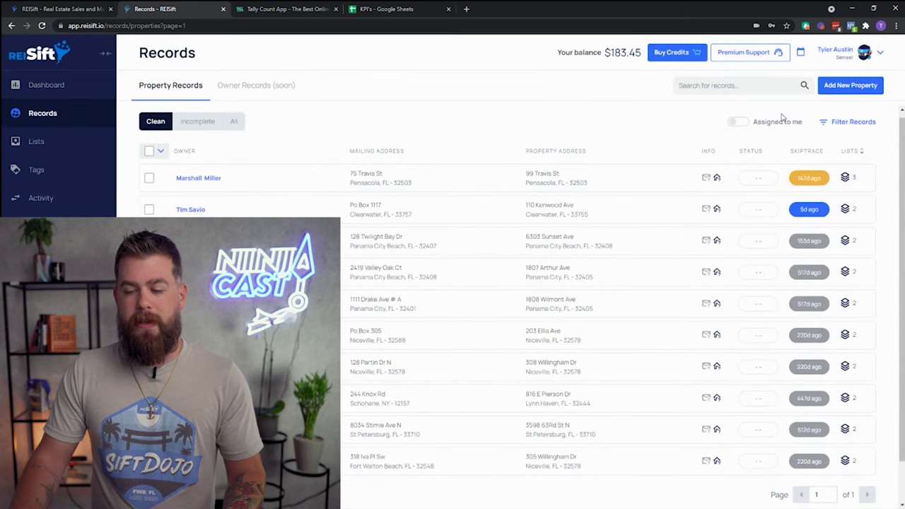
Step: Clear all the filters currently applied to the property records and close the filter settings
click(853, 121)
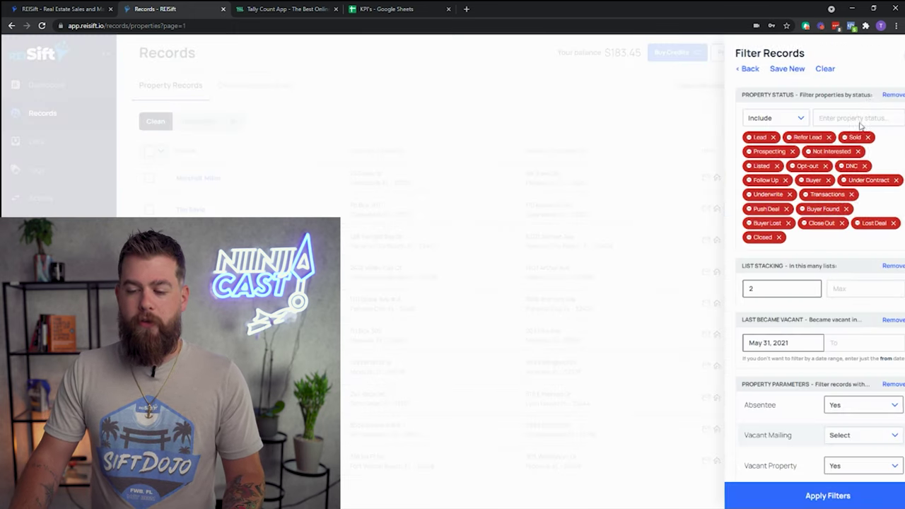
click(797, 71)
click(889, 55)
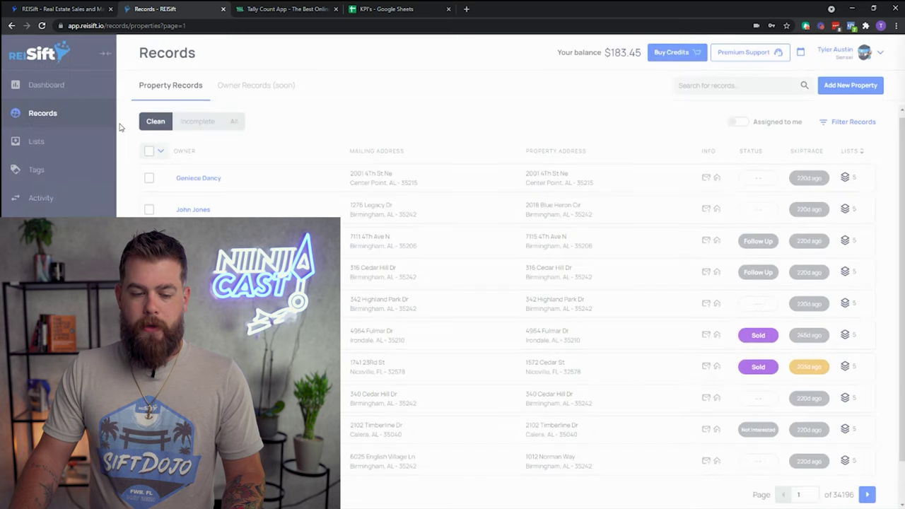
Step: Reload the property records list and limit it to the records assigned to me
click(43, 142)
click(43, 114)
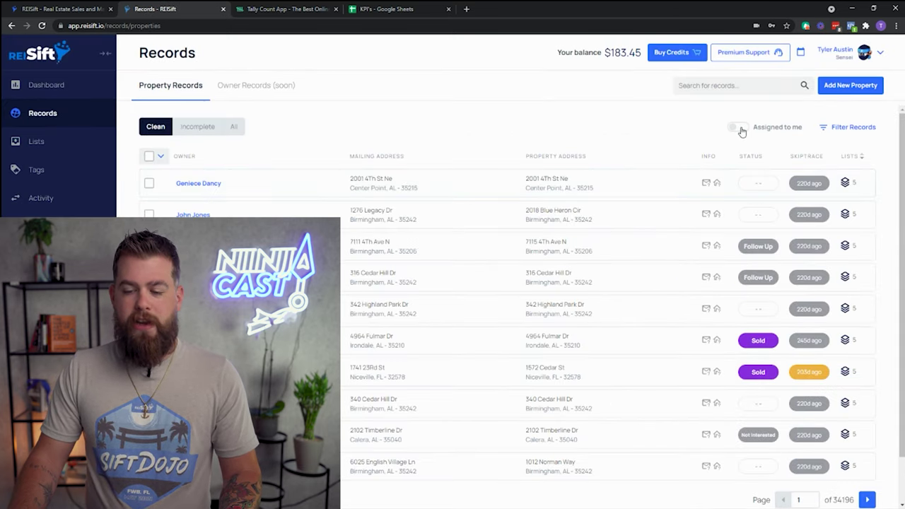
click(741, 130)
click(161, 156)
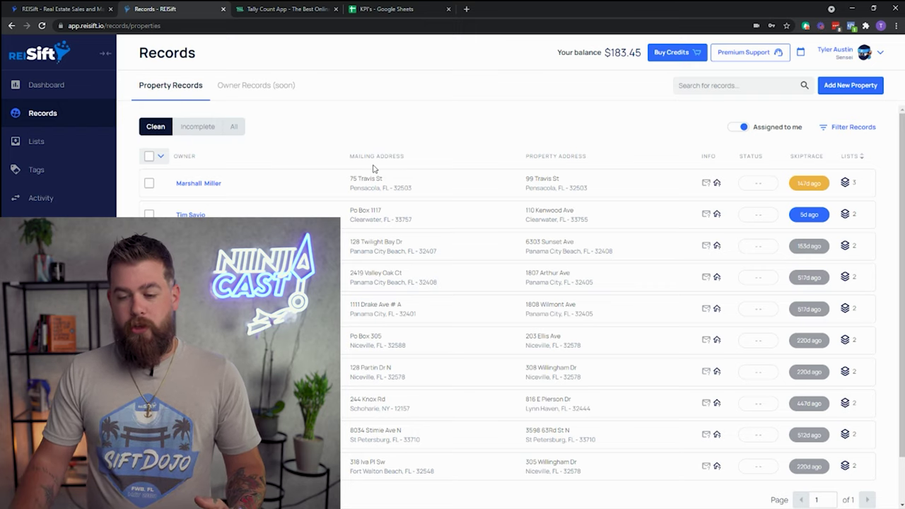
Step: Add an Assignee (User) filter block that includes the signed-in user
click(853, 128)
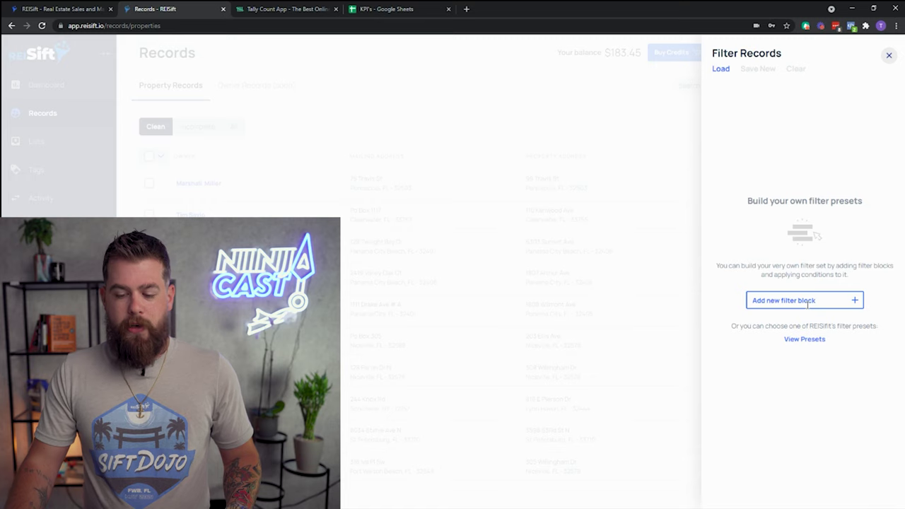
click(807, 302)
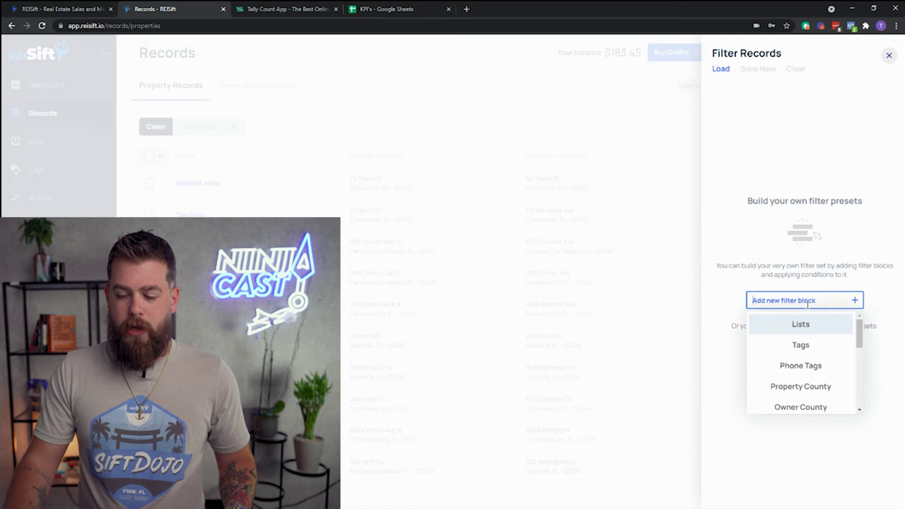
scroll(806, 343, down, 5)
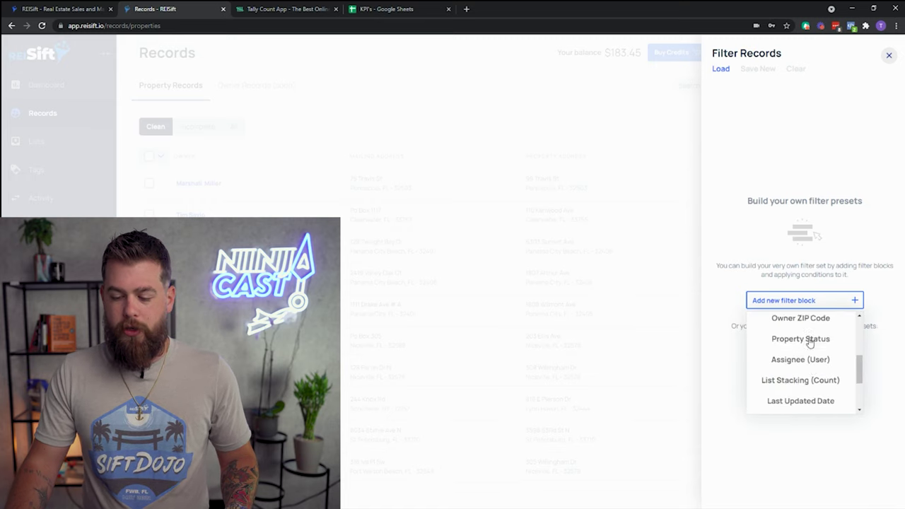
click(810, 349)
click(814, 116)
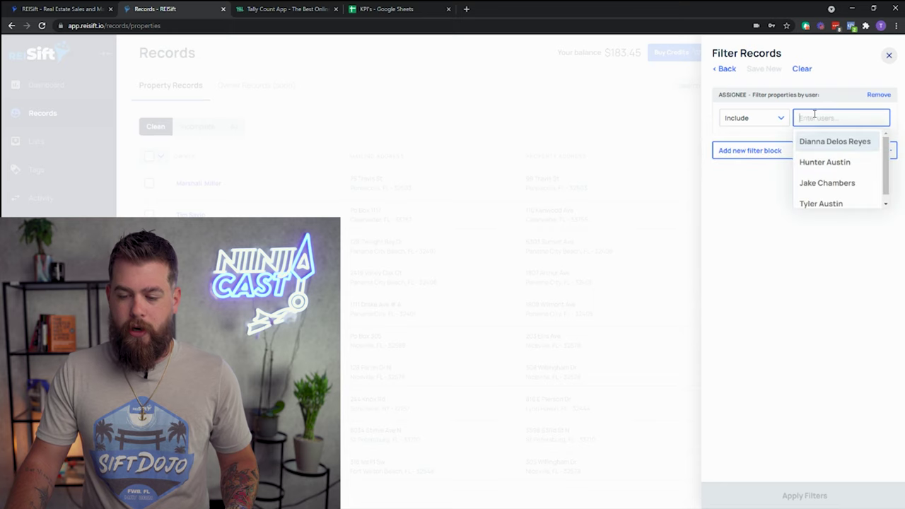
click(824, 203)
click(777, 222)
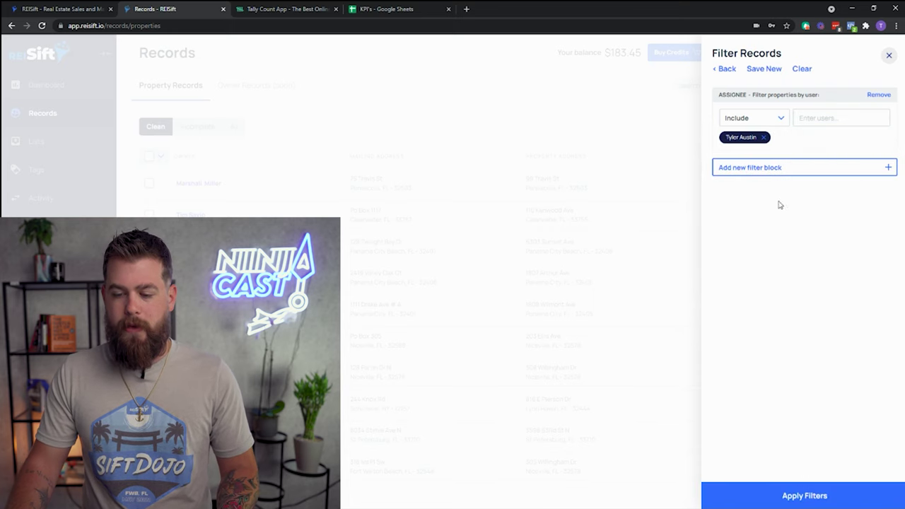
Step: Add a Property Status filter block below the assignee filter and set it to Do not include
click(771, 168)
scroll(762, 237, down, 3)
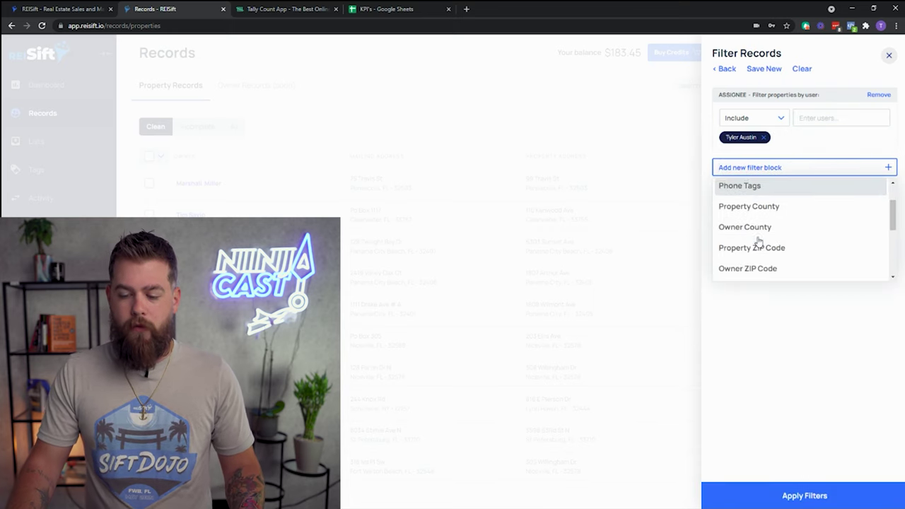
scroll(771, 251, down, 1)
click(776, 195)
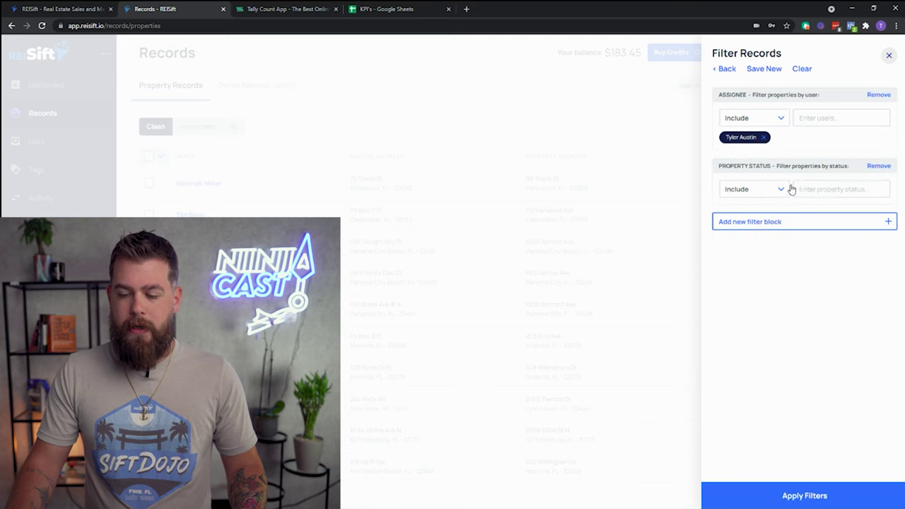
click(768, 196)
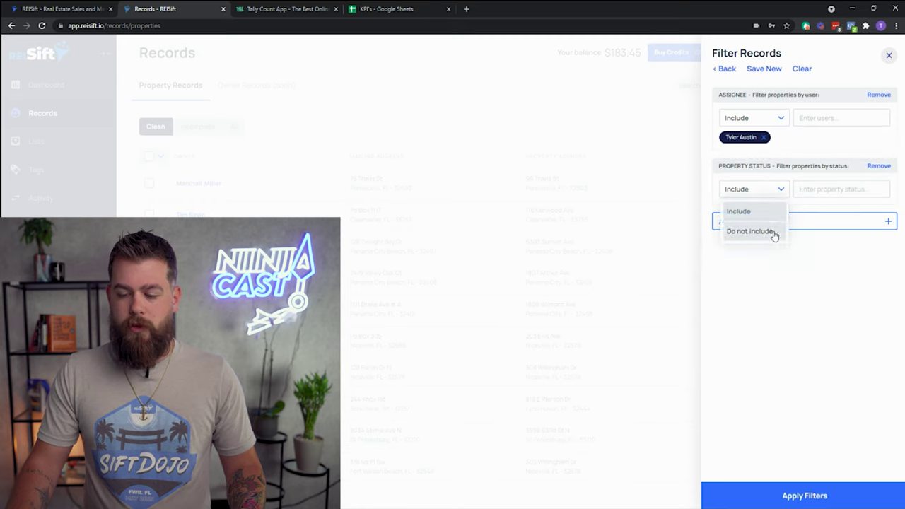
click(769, 232)
Step: Add every available property status, from Lead through Closed, to the excluded statuses
click(802, 188)
click(816, 213)
click(816, 213)
click(814, 213)
click(814, 213)
click(815, 213)
click(813, 214)
click(811, 214)
click(811, 214)
click(810, 214)
click(811, 213)
click(811, 214)
click(810, 214)
click(810, 214)
click(810, 214)
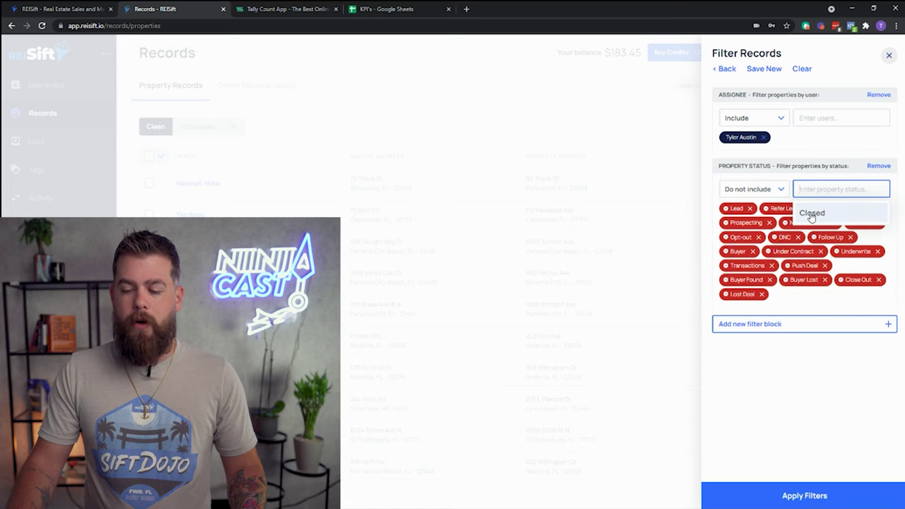
click(810, 215)
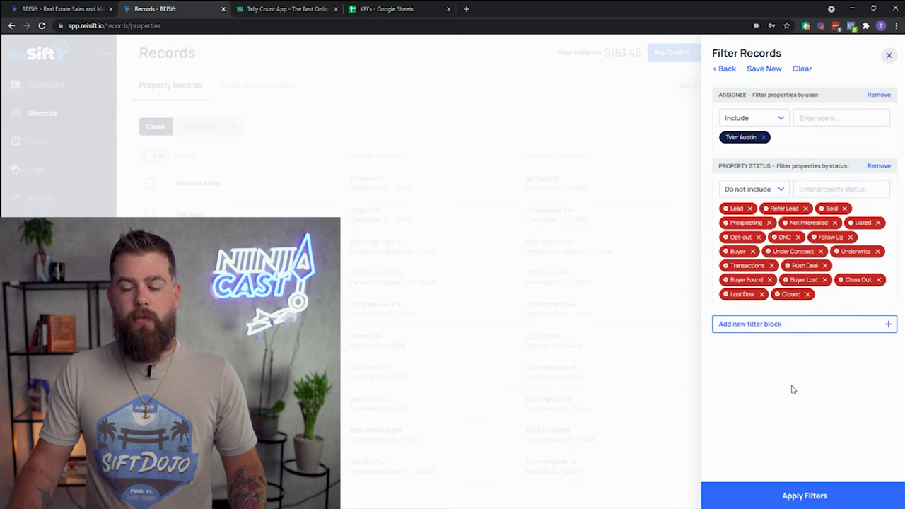
Step: Save the filters as a new preset named with the assignee's first name followed by "Needs Work"
click(762, 71)
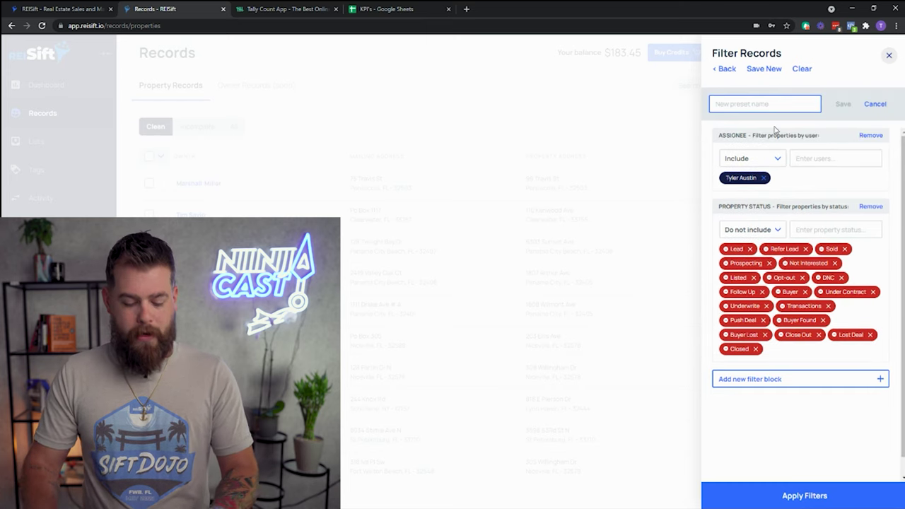
text(Tyler Needs Wor)
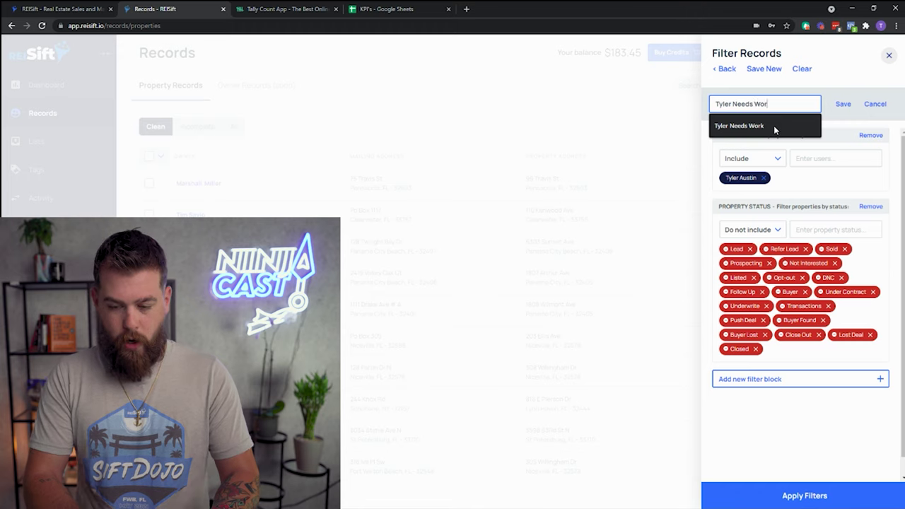
click(773, 125)
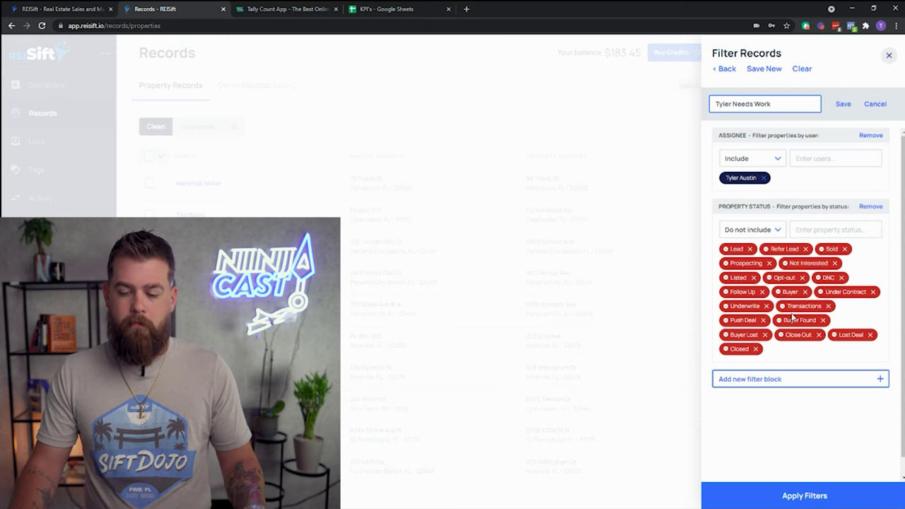
click(842, 104)
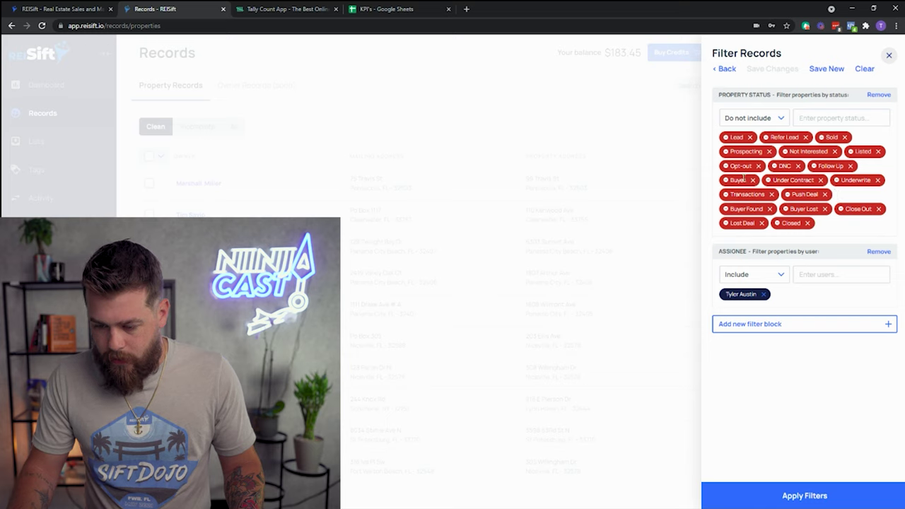
Step: Switch the Follow Up status from excluded to included in the Property Status filter
drag(819, 165, 849, 168)
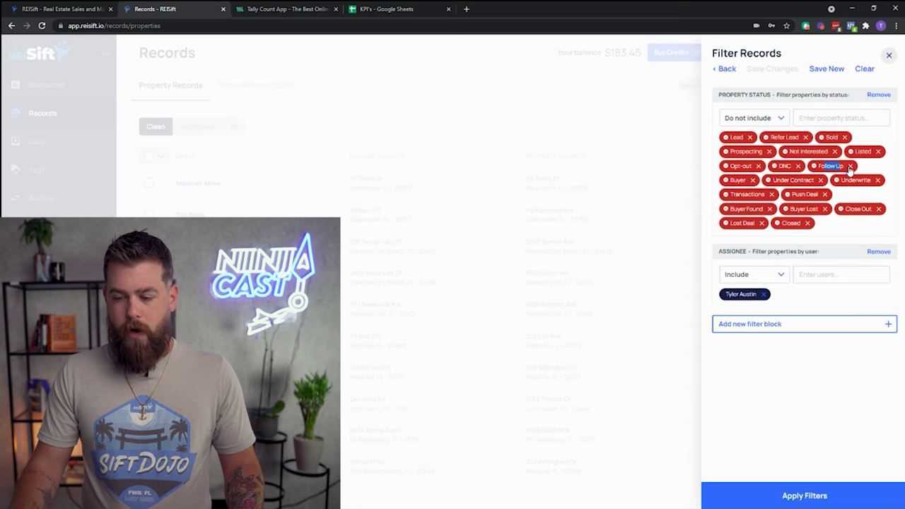
click(850, 166)
click(776, 120)
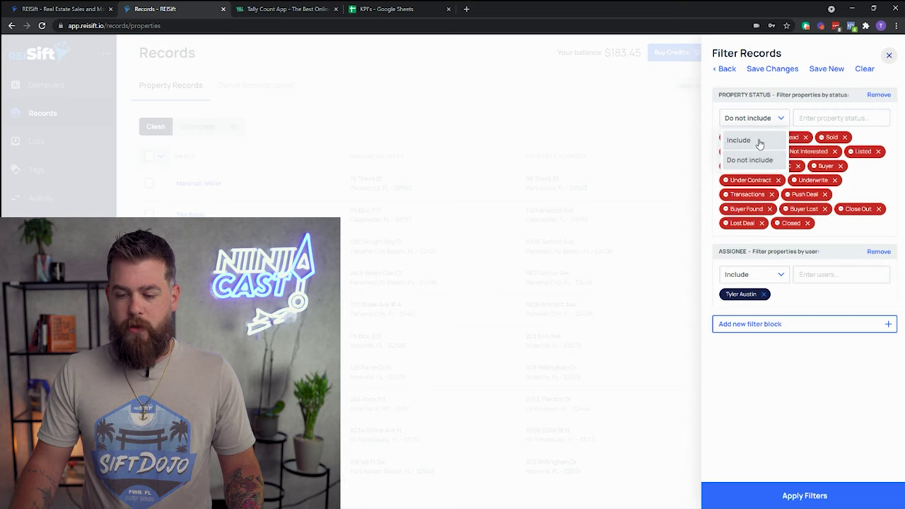
click(758, 139)
click(817, 118)
click(825, 144)
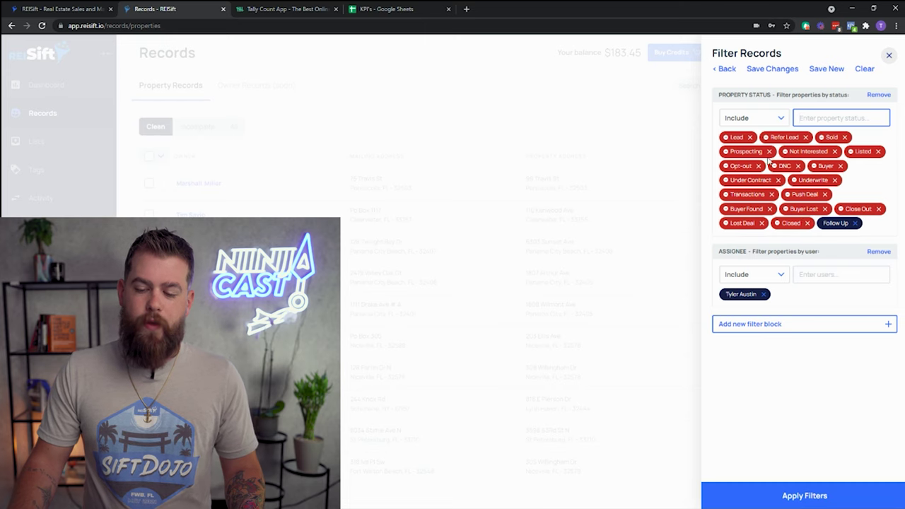
Step: Save the filters as a new preset named with the assignee's first name followed by "Follow Up"
click(826, 68)
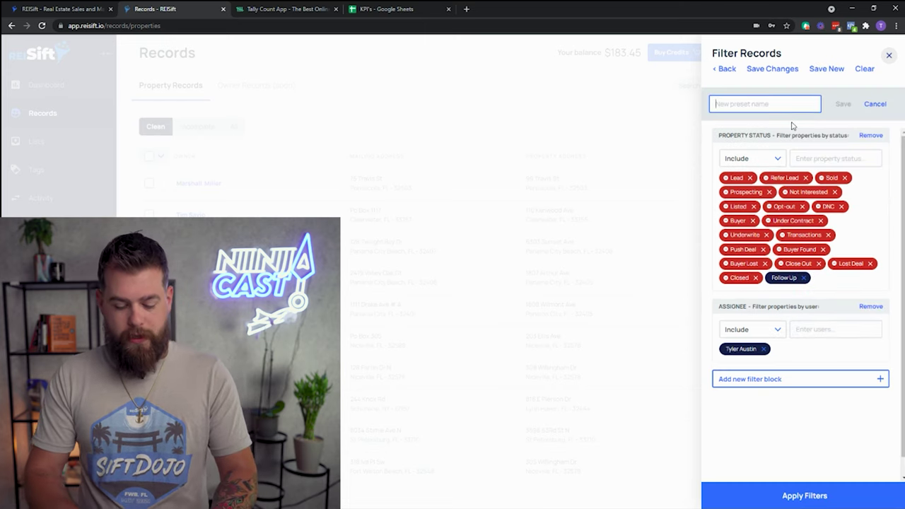
text(Tyler fo)
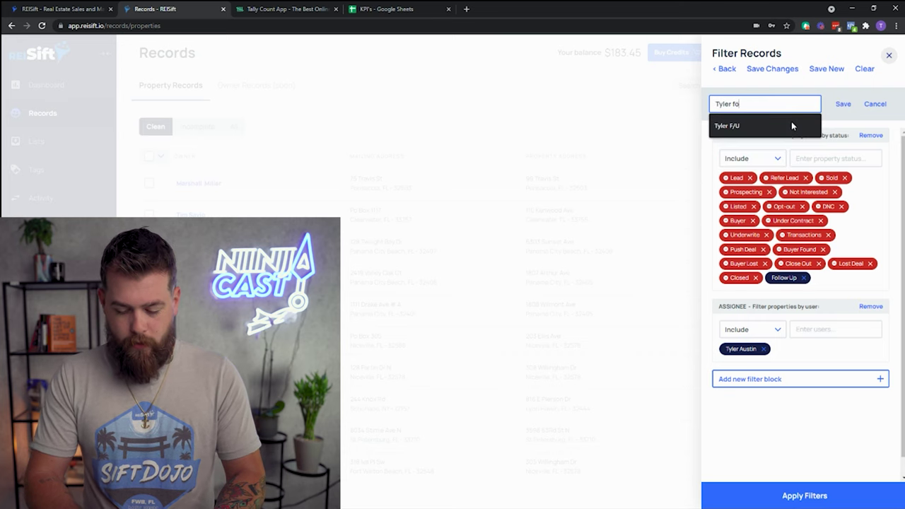
text(llow Up)
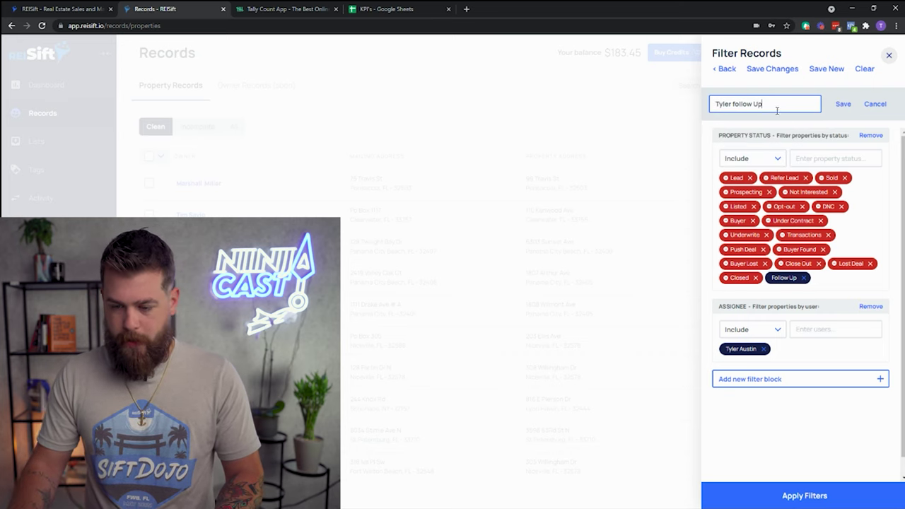
click(735, 104)
key(BackSpace)
text(F)
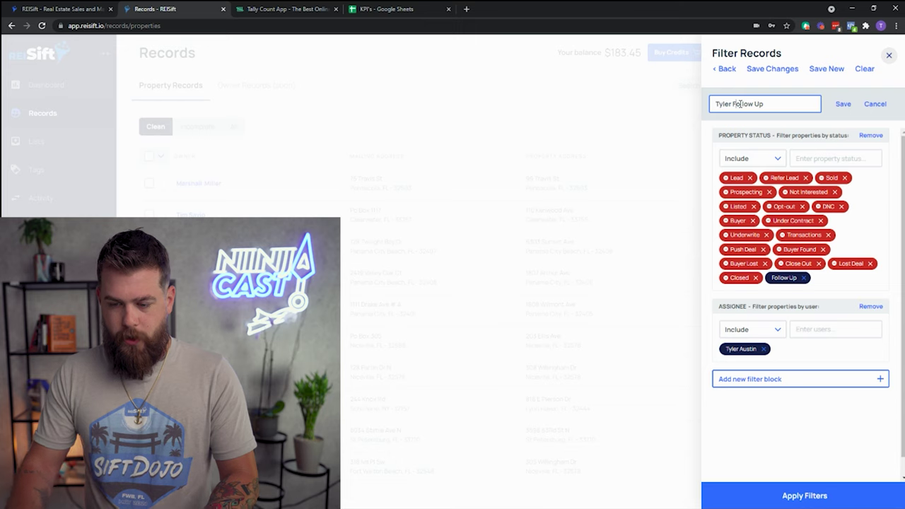
click(843, 104)
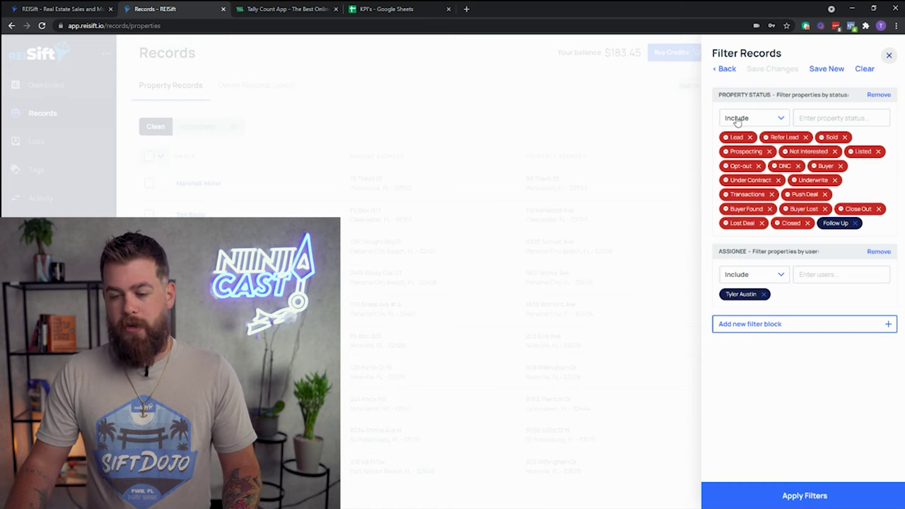
Step: Remove the included Follow Up status and add it back as a Do not include status
click(854, 222)
click(770, 118)
click(764, 164)
click(830, 118)
click(820, 140)
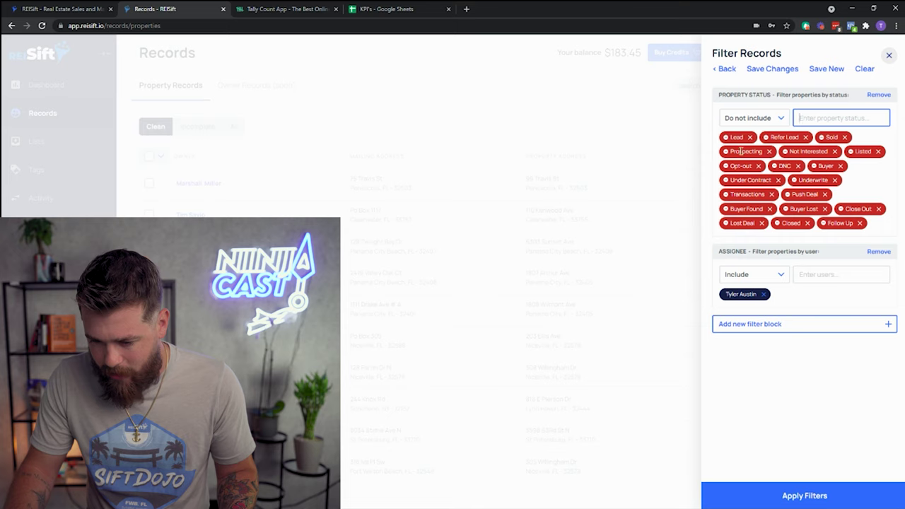
Step: Switch the Prospecting status from excluded to included in the Property Status filter
click(768, 151)
click(757, 121)
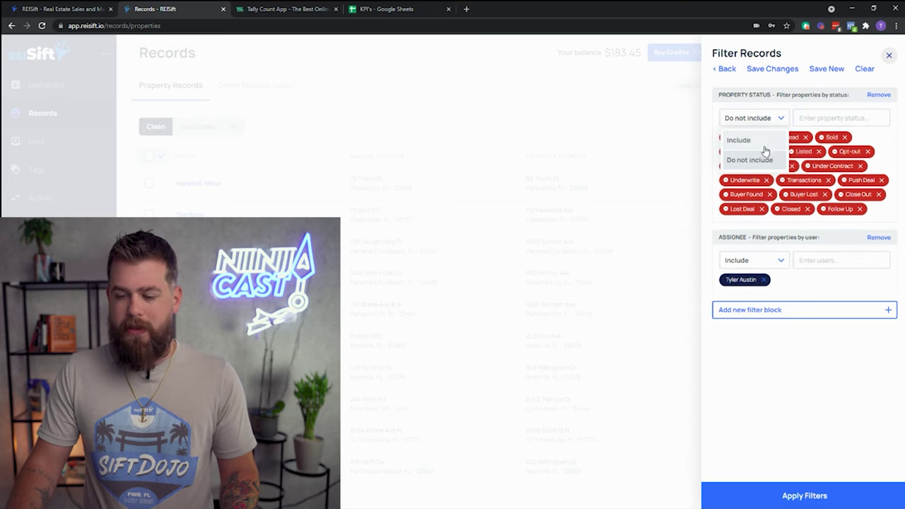
click(750, 141)
click(818, 118)
click(834, 138)
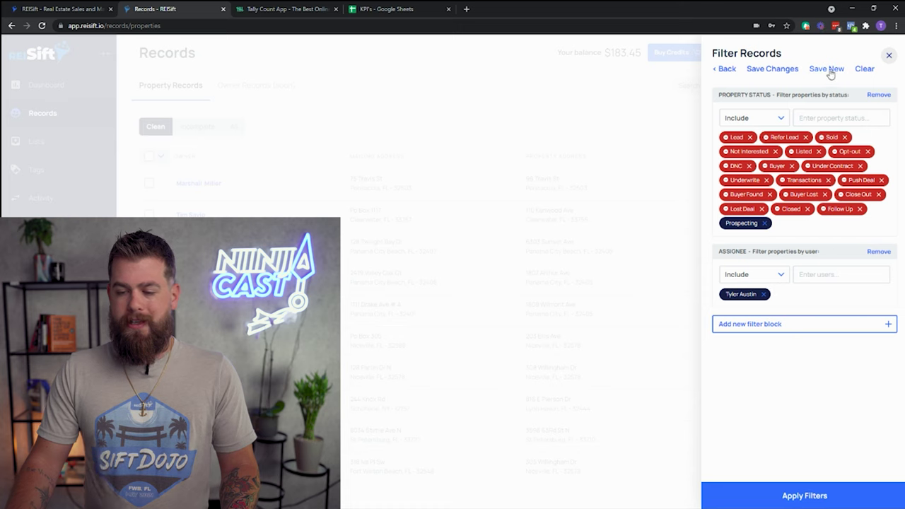
Step: Save the filters as a new preset named with the assignee's first name followed by "Davy Jones", and return to the saved presets list
click(796, 73)
text(Tylrt)
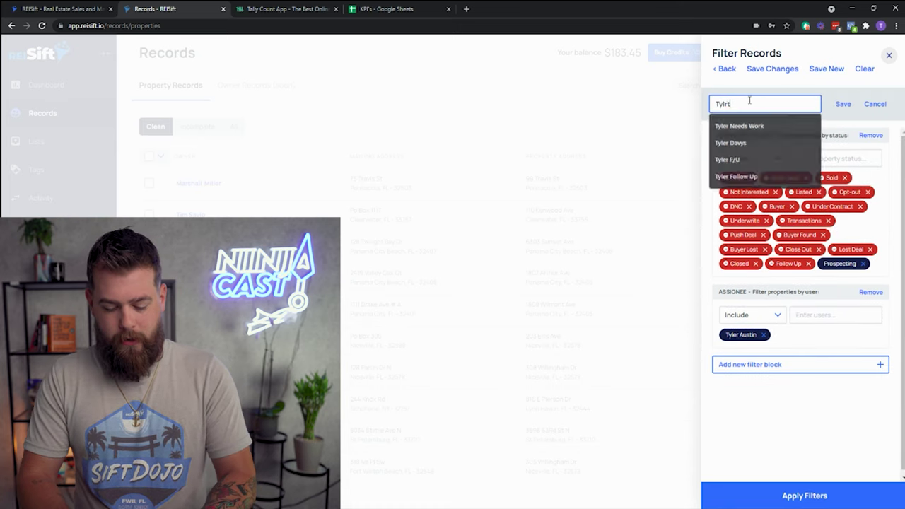
key(Escape)
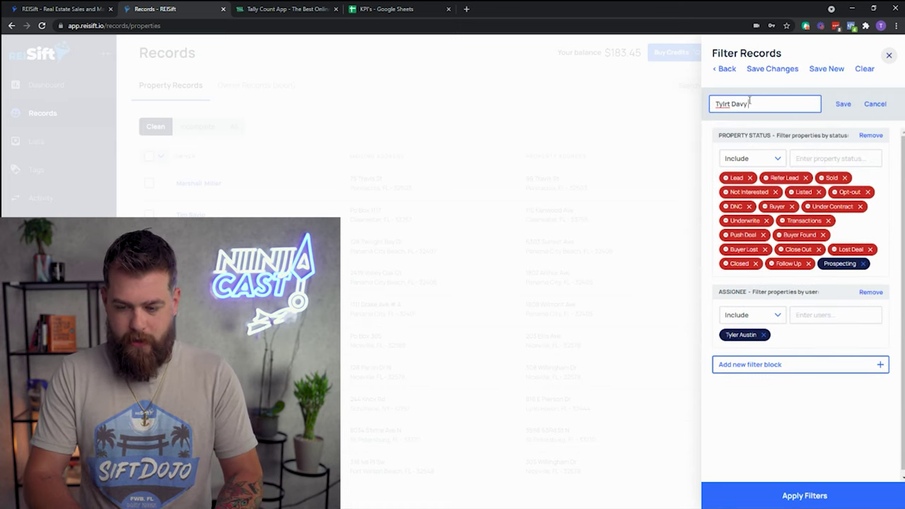
text(Davy Jones)
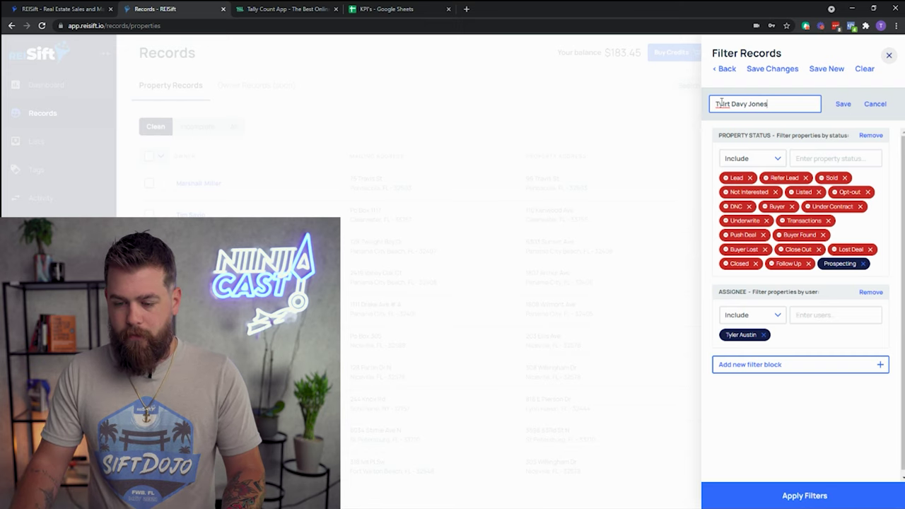
right_click(721, 103)
click(732, 108)
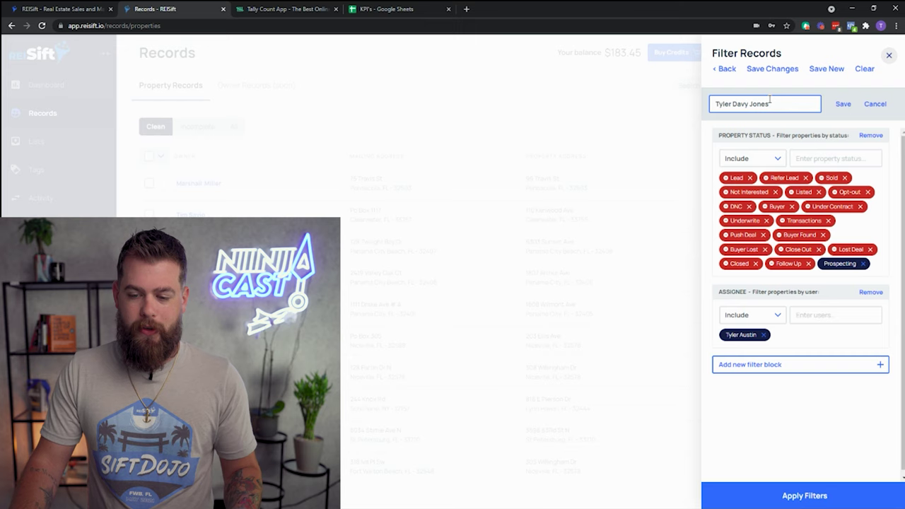
click(843, 104)
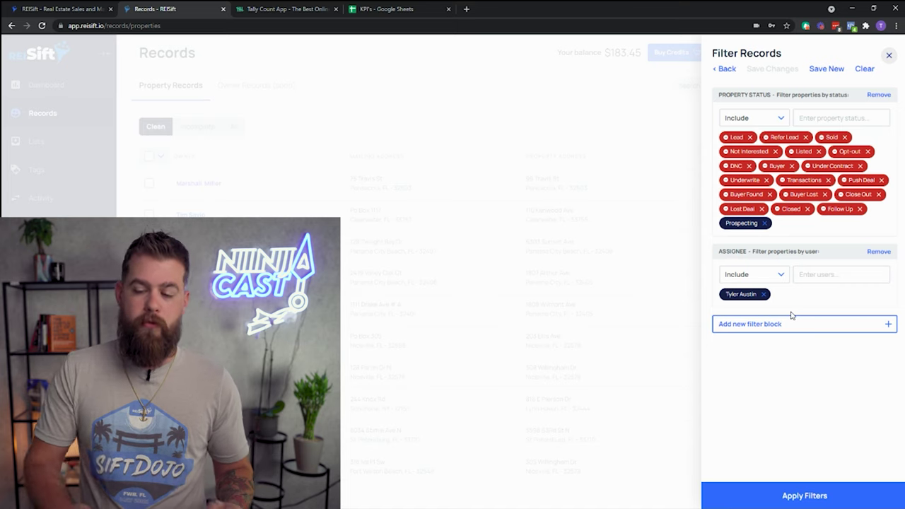
click(726, 70)
click(728, 71)
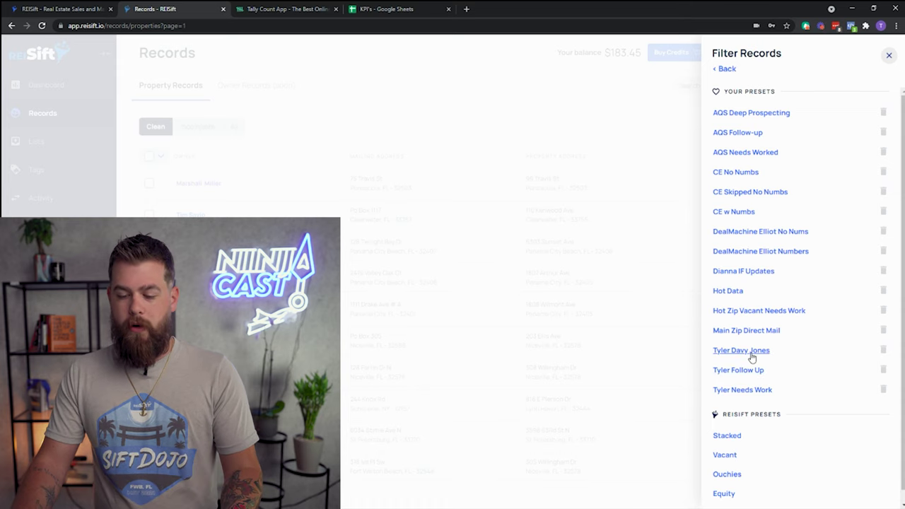
Step: Load and apply the caller's Needs Work preset, then open the second property record in the filtered list
click(736, 391)
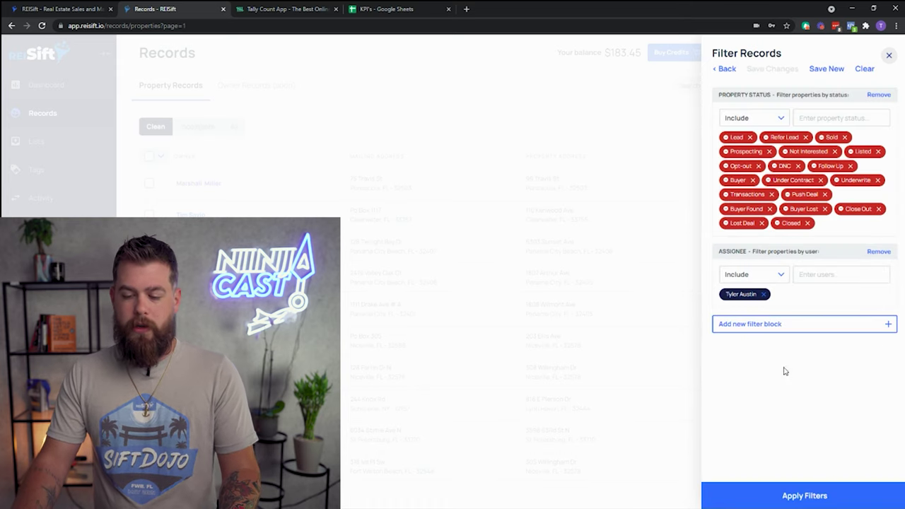
click(783, 499)
click(161, 155)
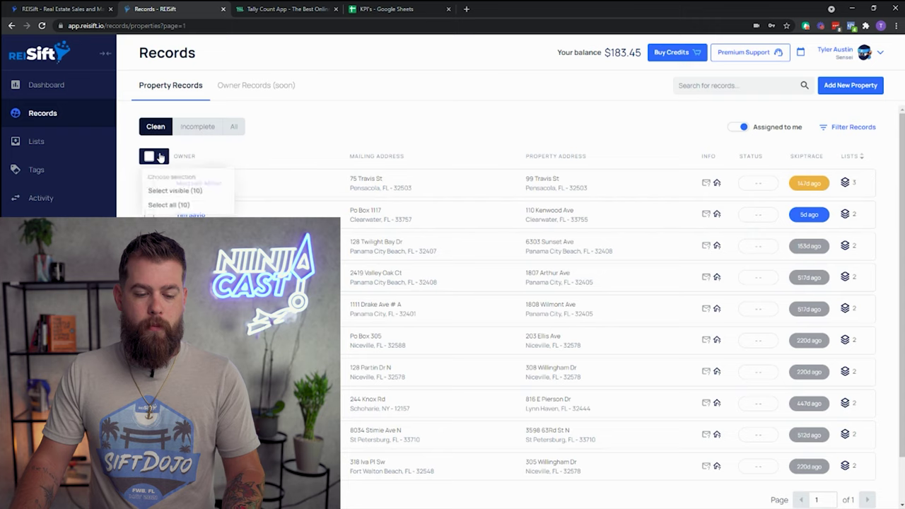
click(421, 123)
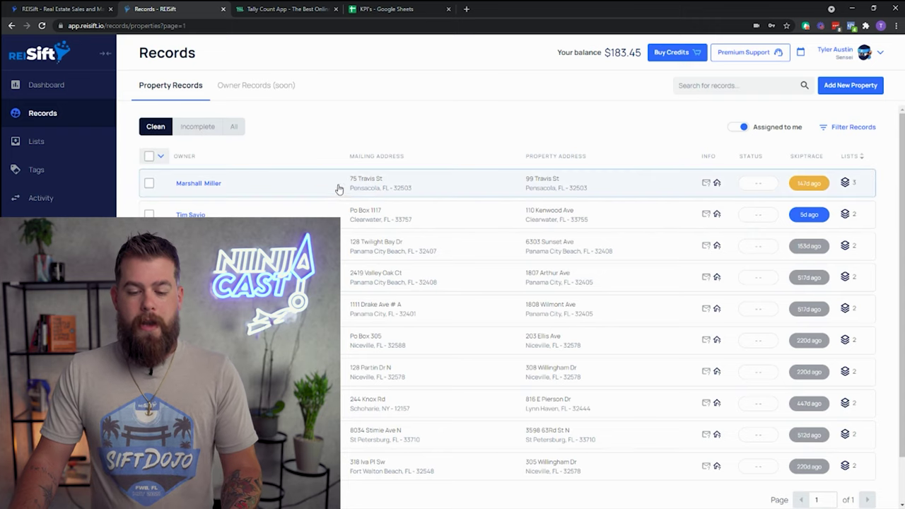
click(366, 222)
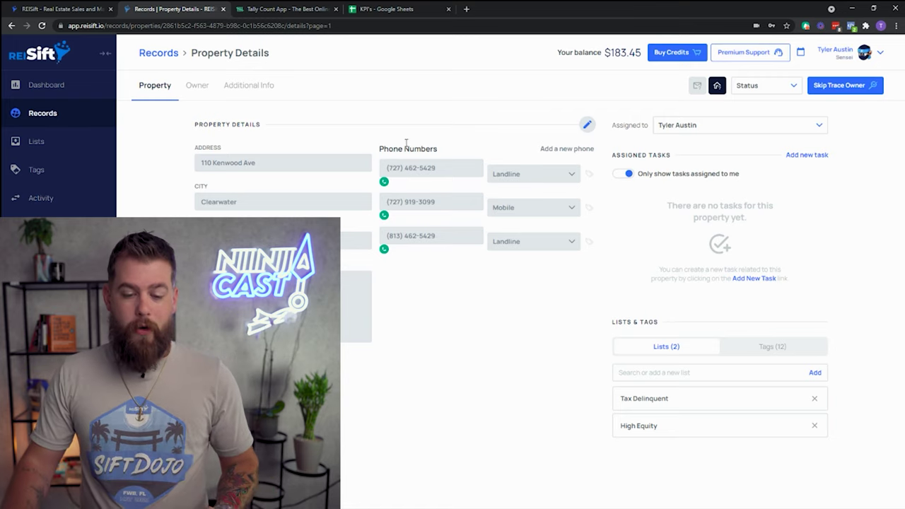
Step: Try to call the property's first phone number and log in to the Aircall browser extension
click(385, 182)
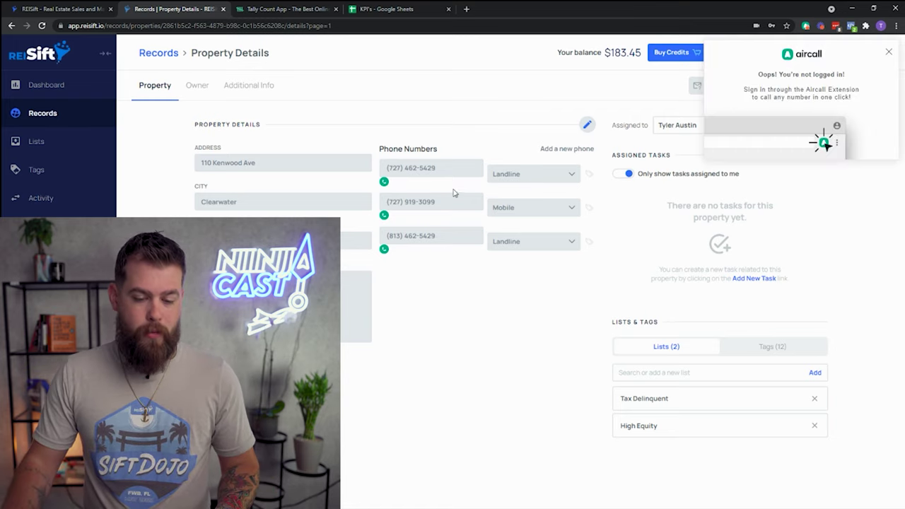
click(805, 27)
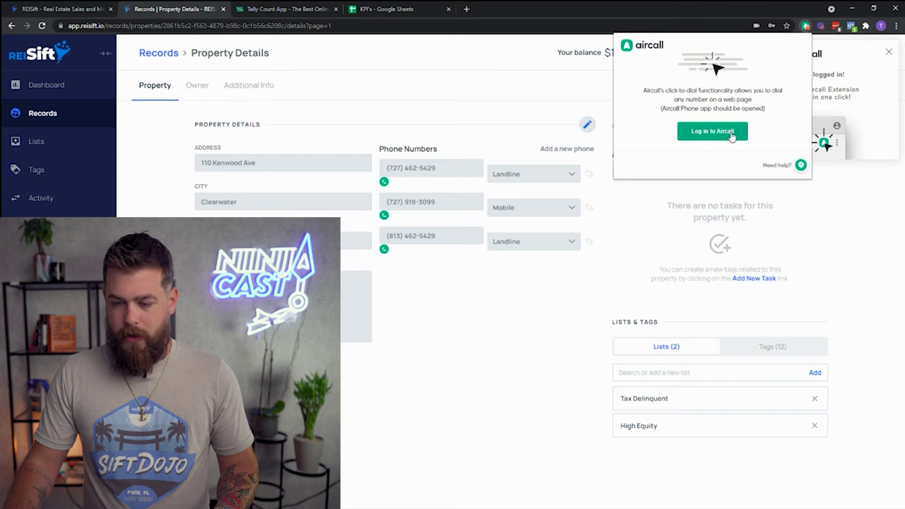
click(452, 106)
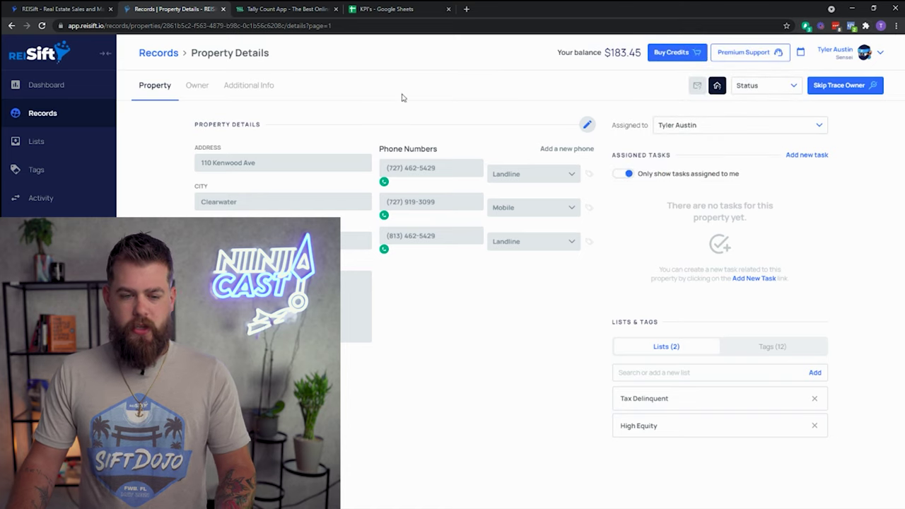
Step: Load the first landline number into Aircall Phone, move the dialer aside, and return to the property details
click(383, 183)
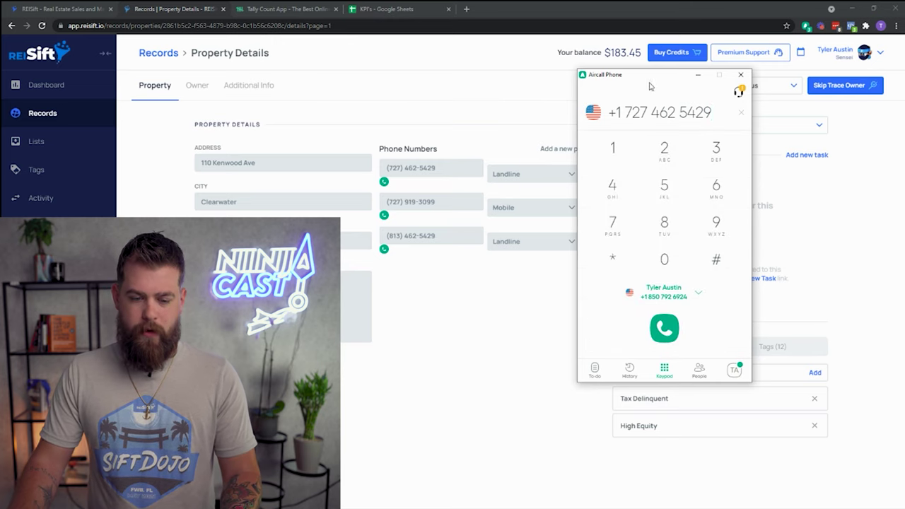
drag(639, 81, 697, 77)
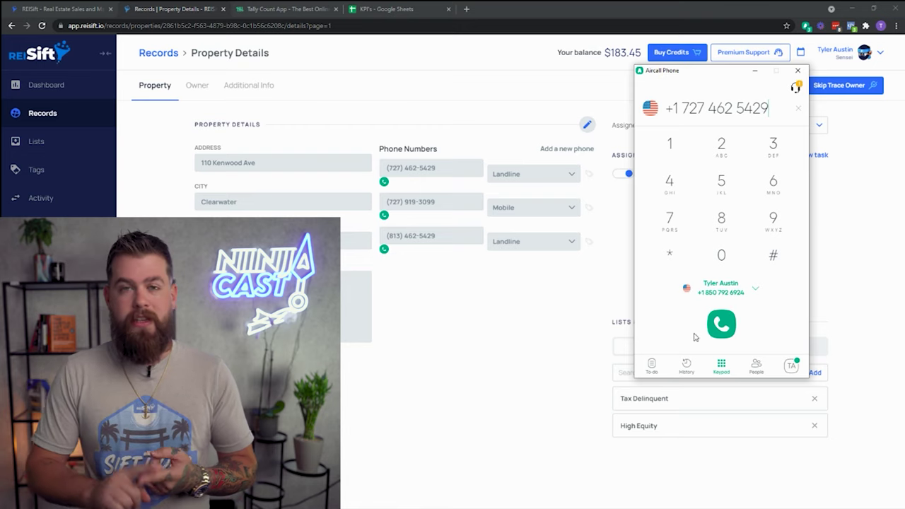
drag(707, 75, 789, 90)
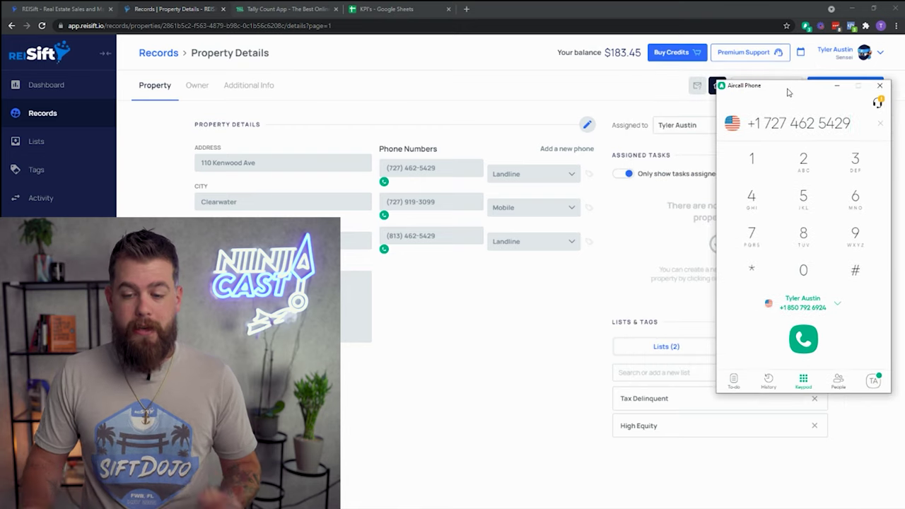
click(589, 277)
Step: Edit the property details and add the Dead phone tag to the first landline number
click(587, 125)
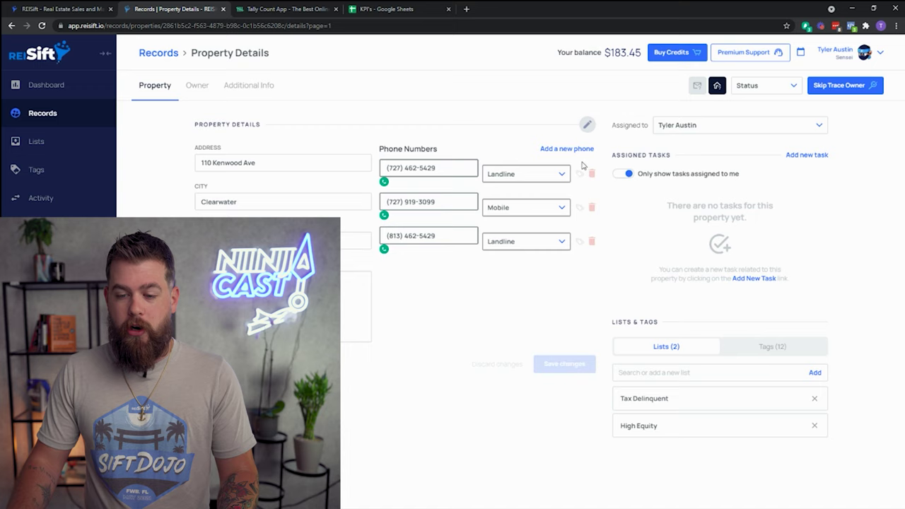
click(578, 175)
click(487, 204)
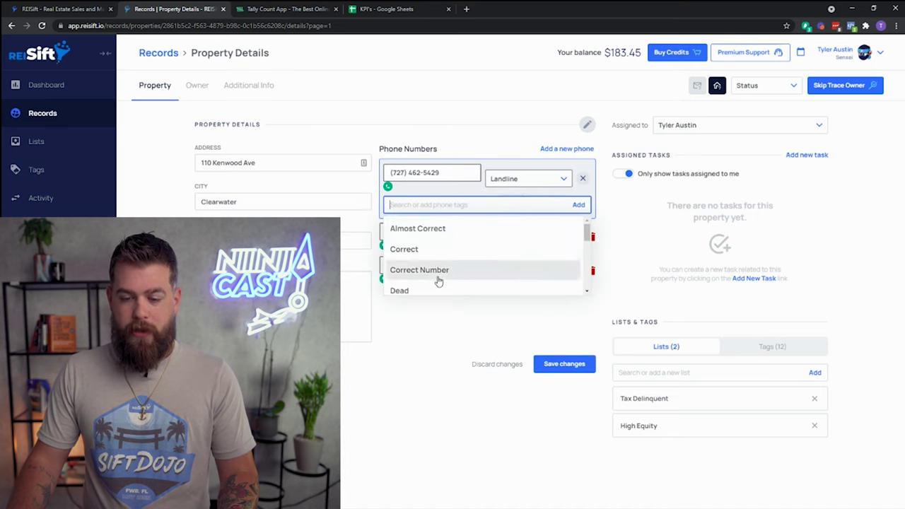
click(587, 125)
click(587, 125)
click(578, 174)
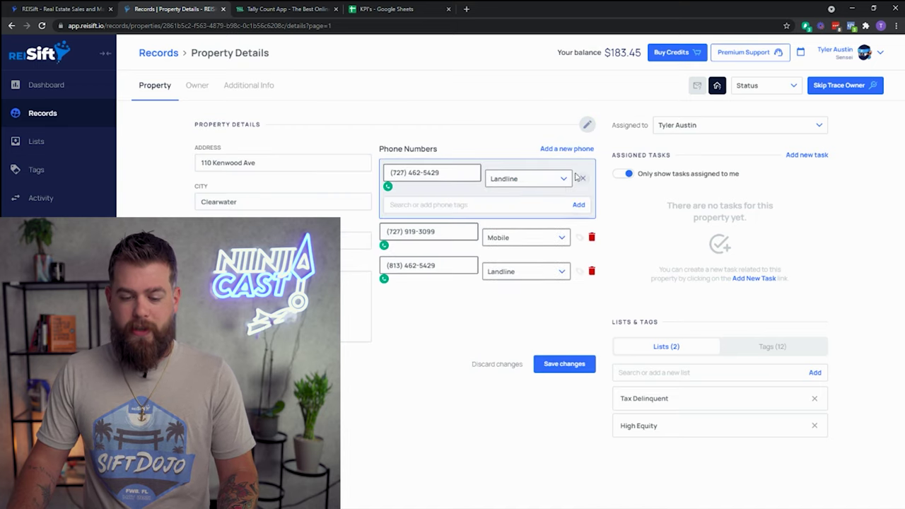
click(487, 205)
click(430, 287)
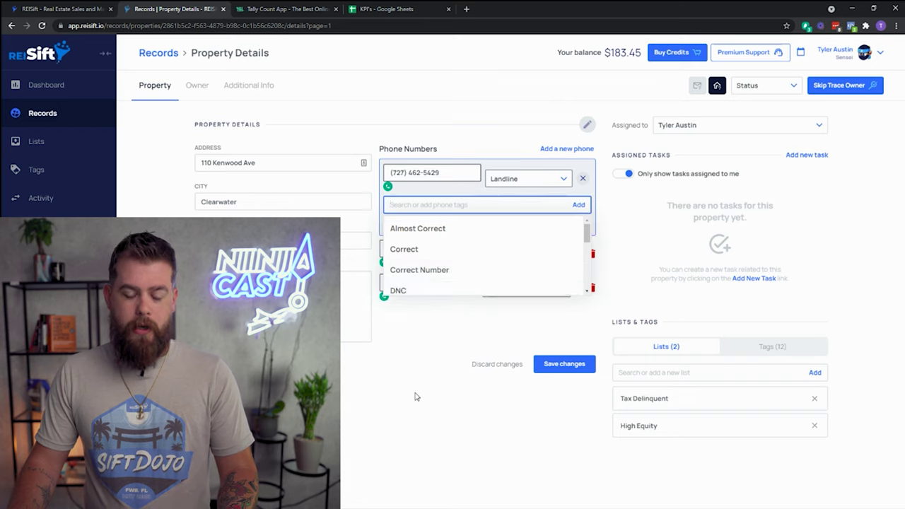
click(424, 389)
Step: Load the mobile number into Aircall Phone and add the Wrong Number phone tag to it
click(384, 262)
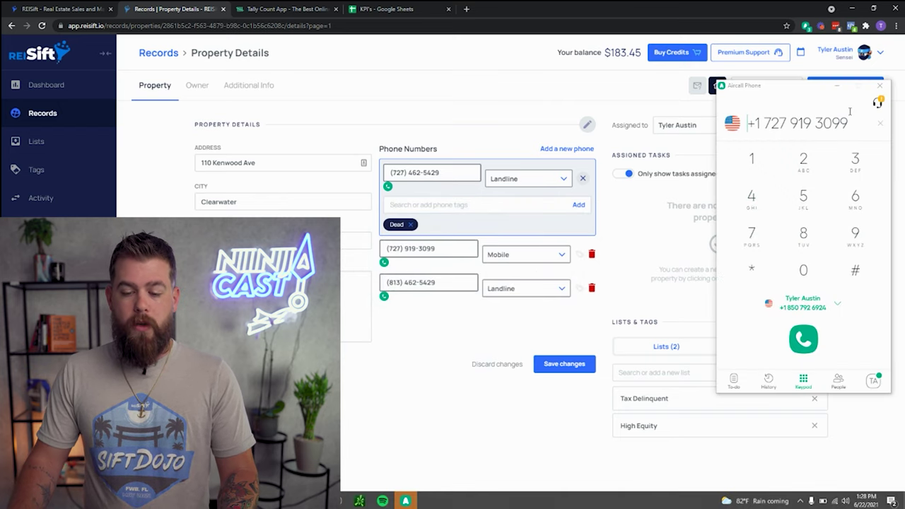
click(578, 254)
click(456, 282)
scroll(455, 352, down, 8)
click(434, 363)
Step: Add the Dead phone tag to the third phone number and save the property changes
click(579, 343)
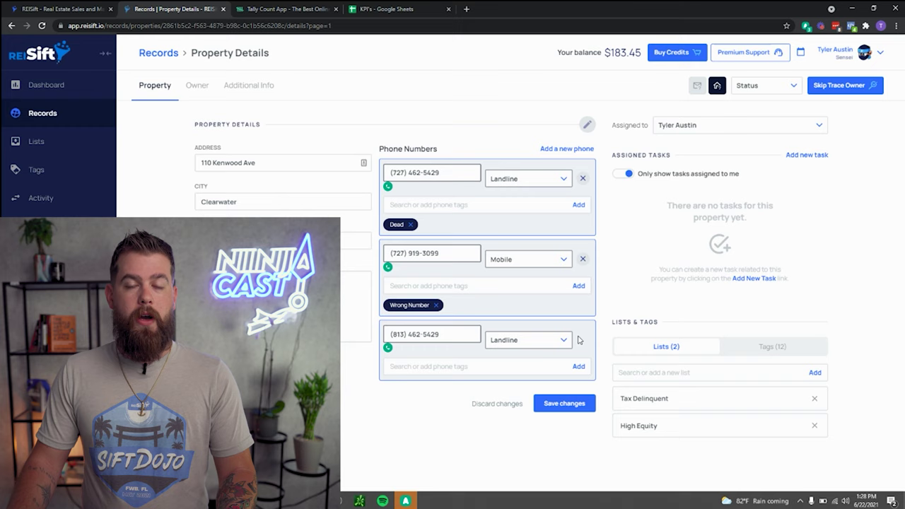
click(481, 364)
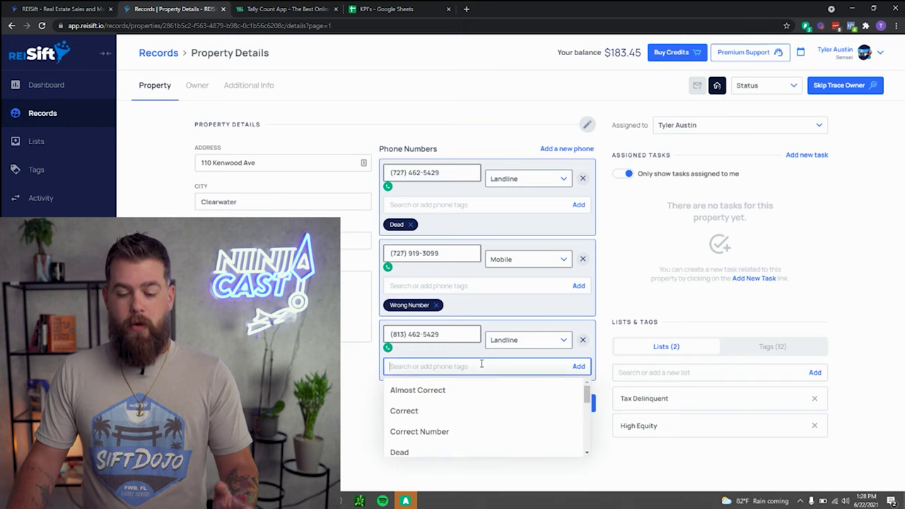
scroll(446, 396, down, 2)
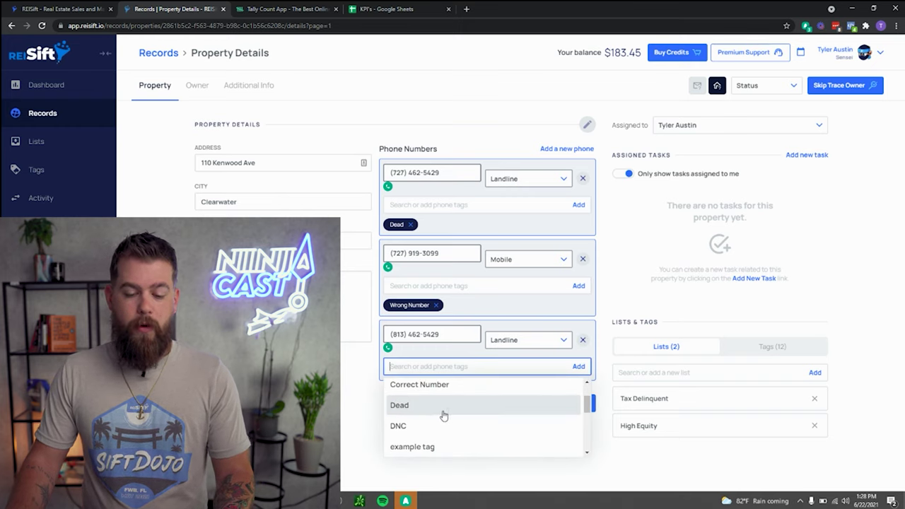
click(444, 414)
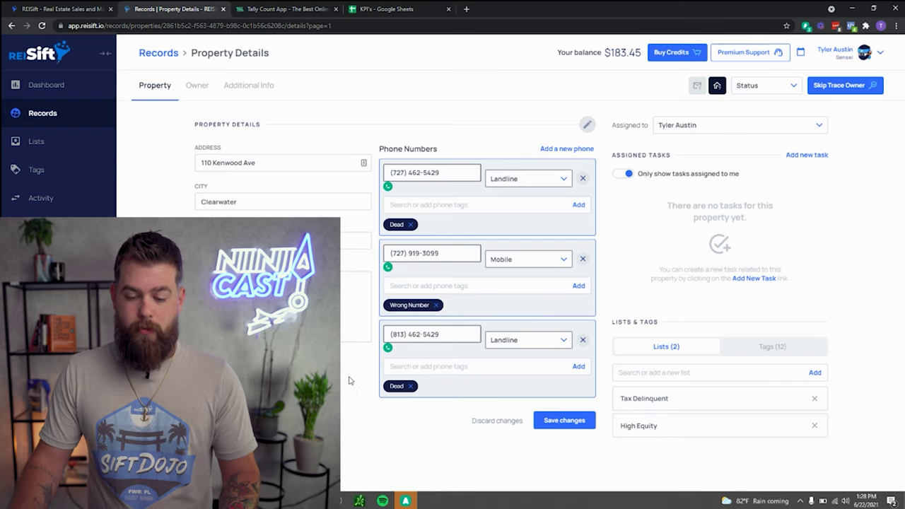
click(567, 420)
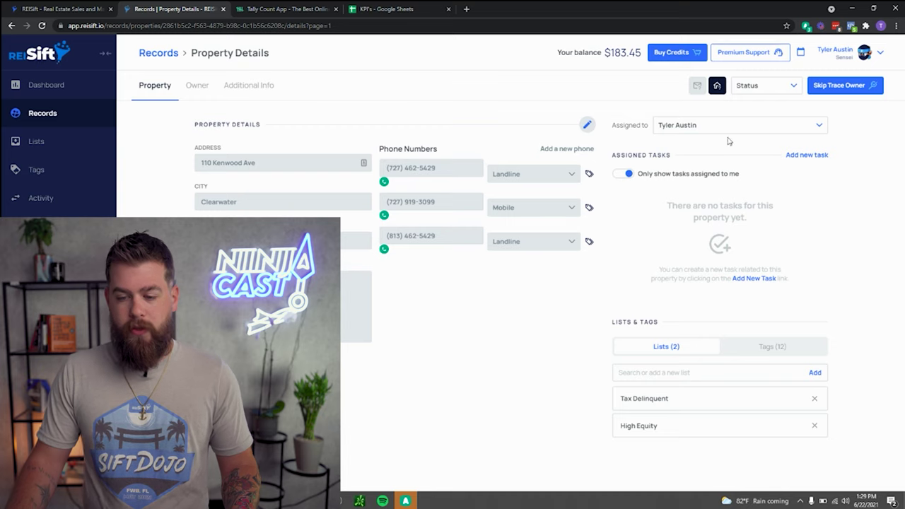
Step: Set the property's status to Prospecting and return to the records list
click(763, 86)
click(774, 187)
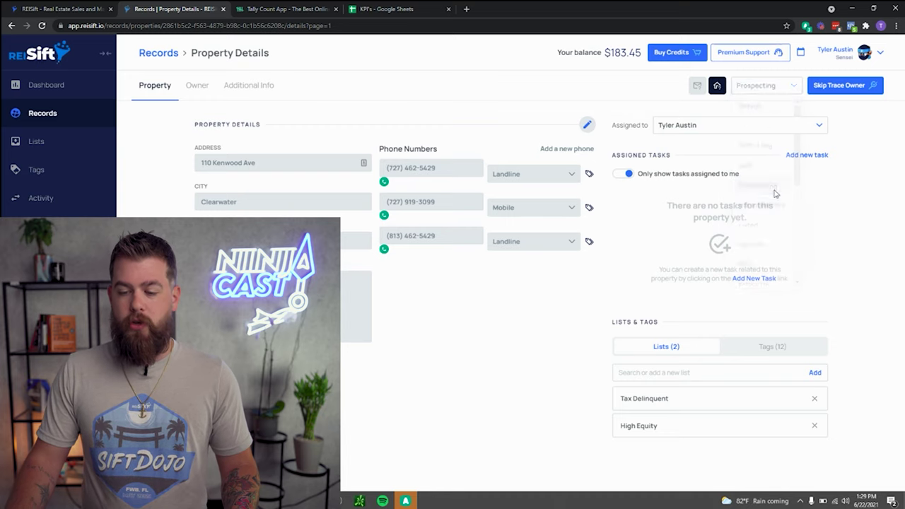
click(166, 54)
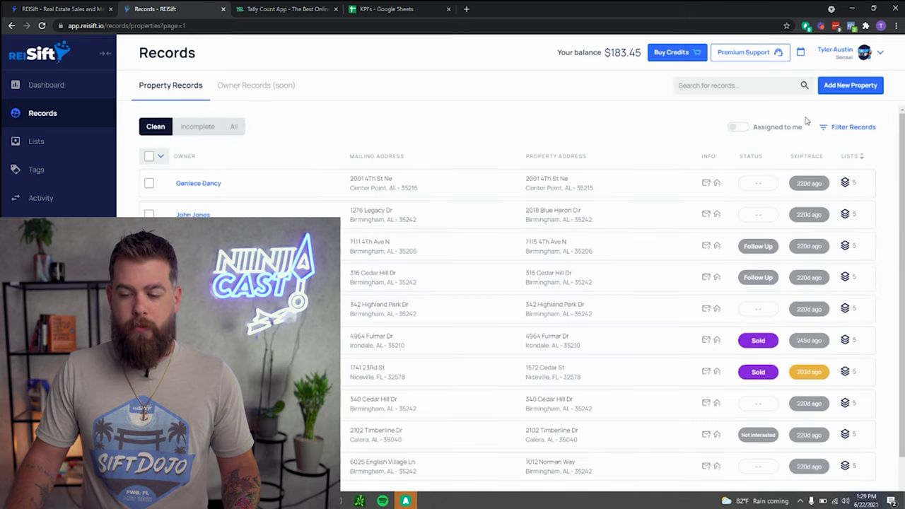
Step: Reapply the caller's Needs Work preset and check which properties remain in the filtered list
click(845, 127)
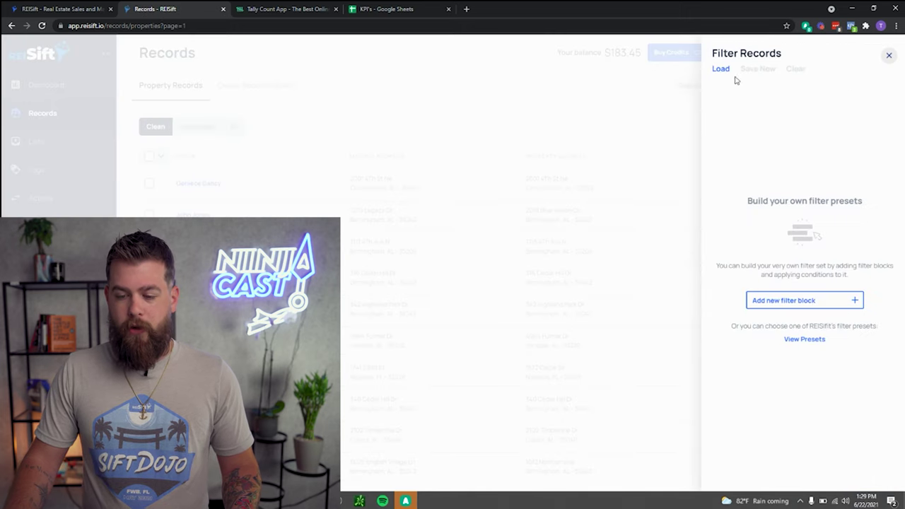
click(719, 69)
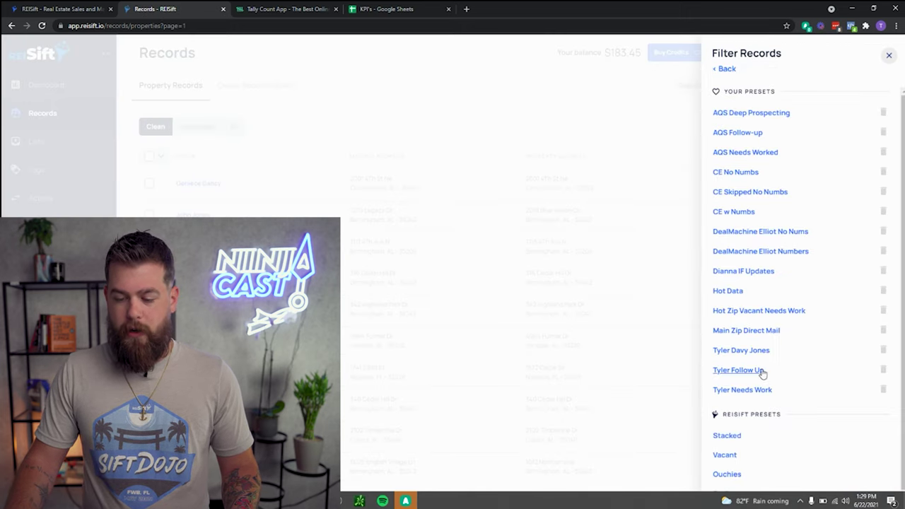
click(742, 389)
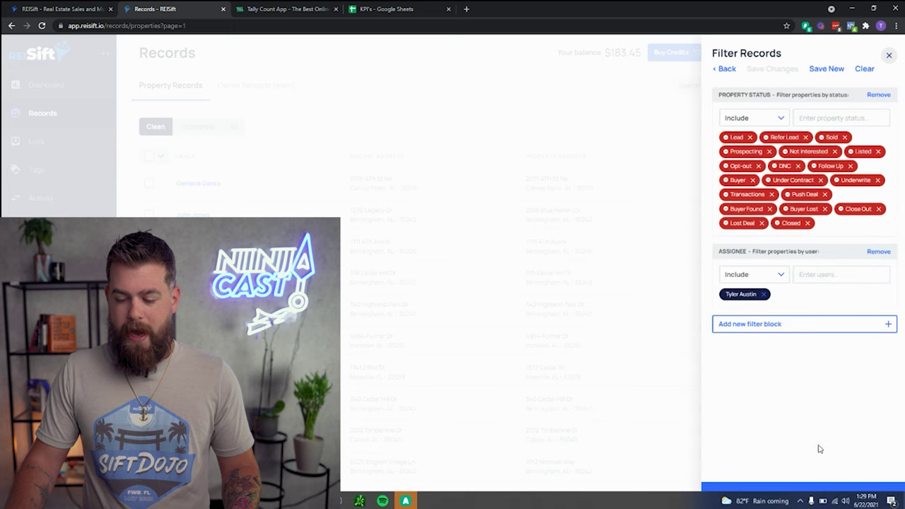
click(817, 487)
click(162, 157)
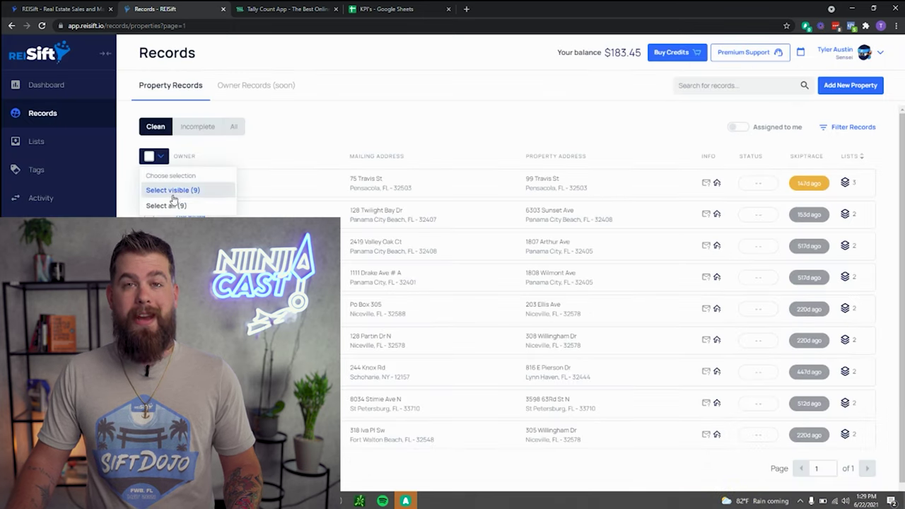
Step: Load and apply the caller's Davy Jones preset to list the prospecting properties
click(853, 127)
click(723, 68)
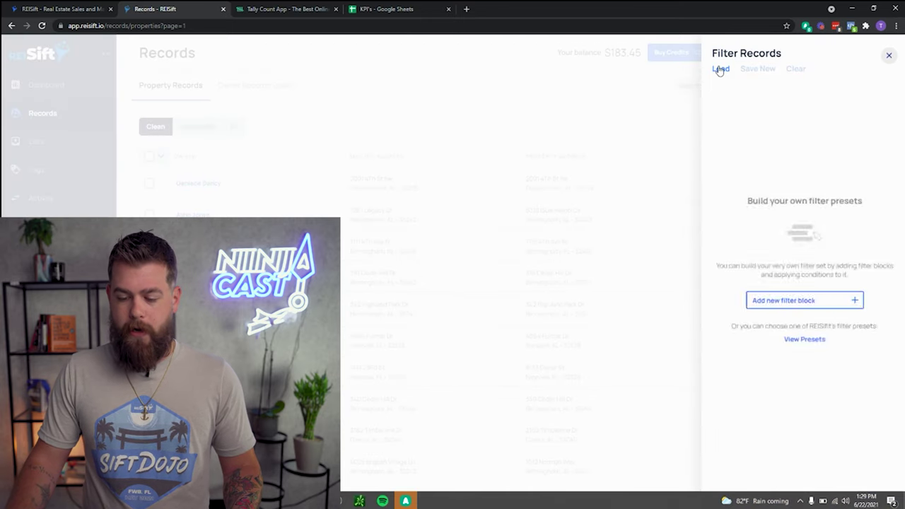
click(740, 350)
click(814, 486)
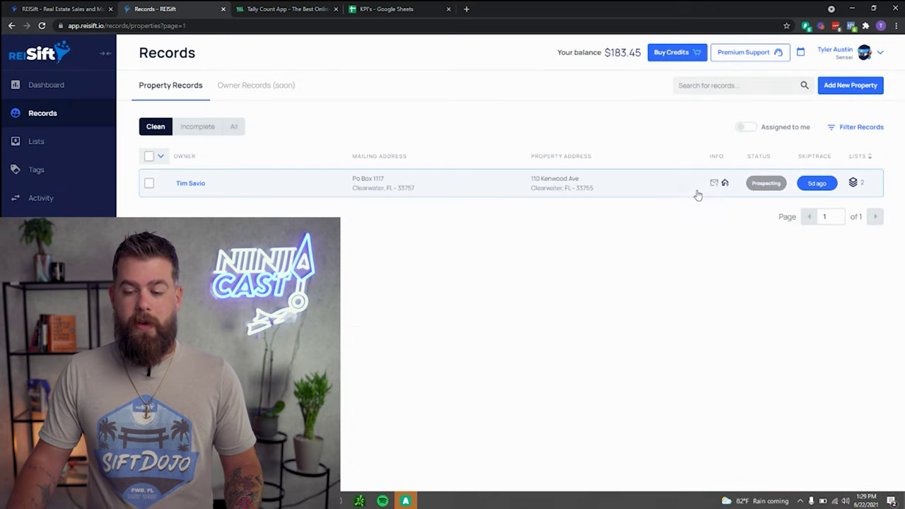
Step: Open the prospecting property and review its phone tags, owner details, and the owner's other properties
click(434, 191)
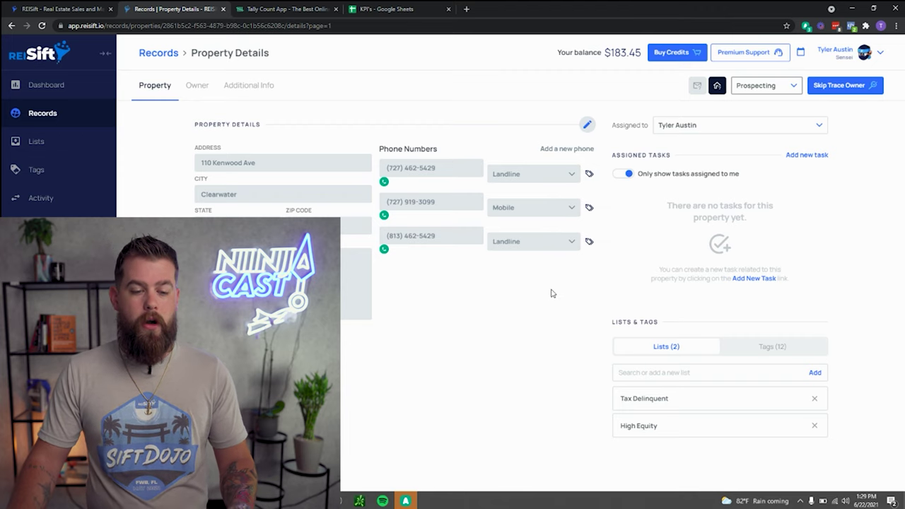
click(198, 86)
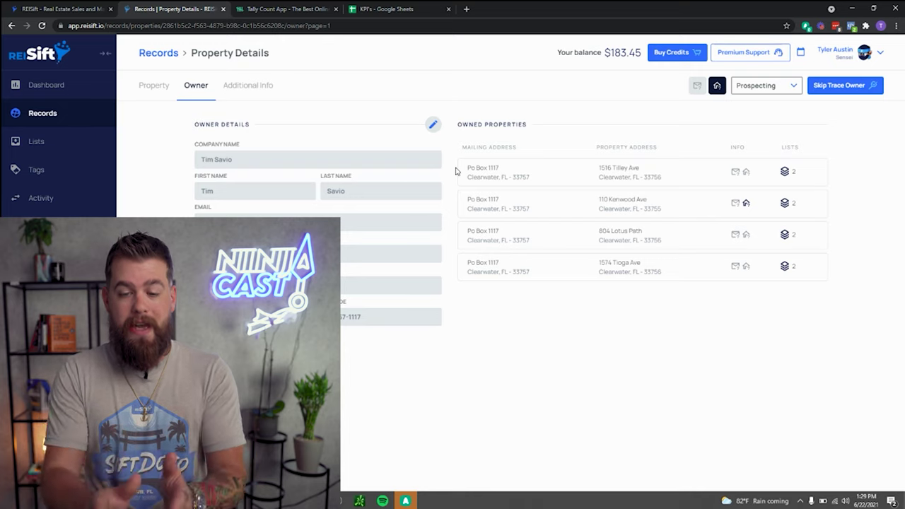
click(152, 89)
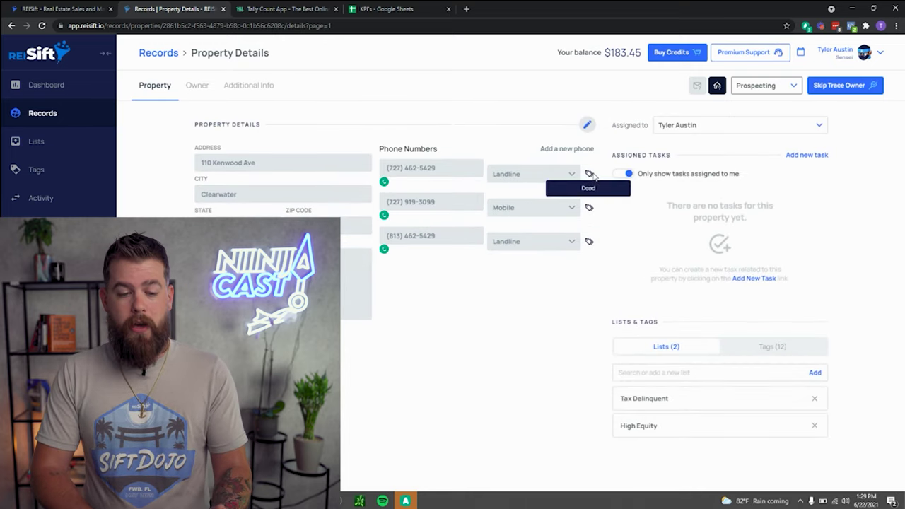
click(196, 89)
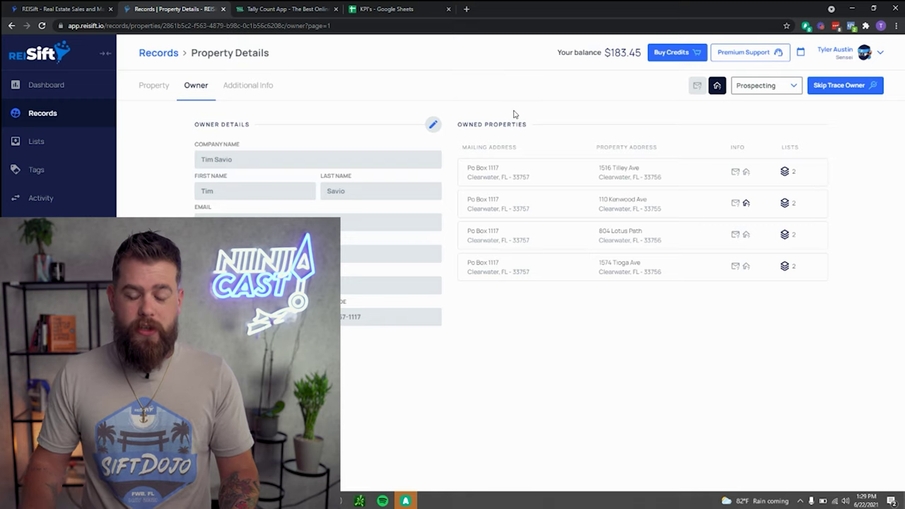
click(158, 85)
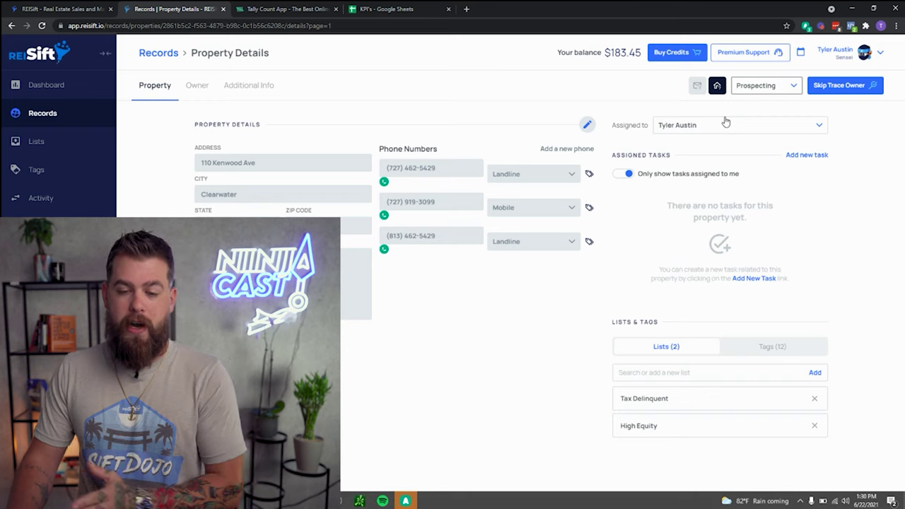
Step: Add the tag "22 June DM" to the property's tags
click(763, 353)
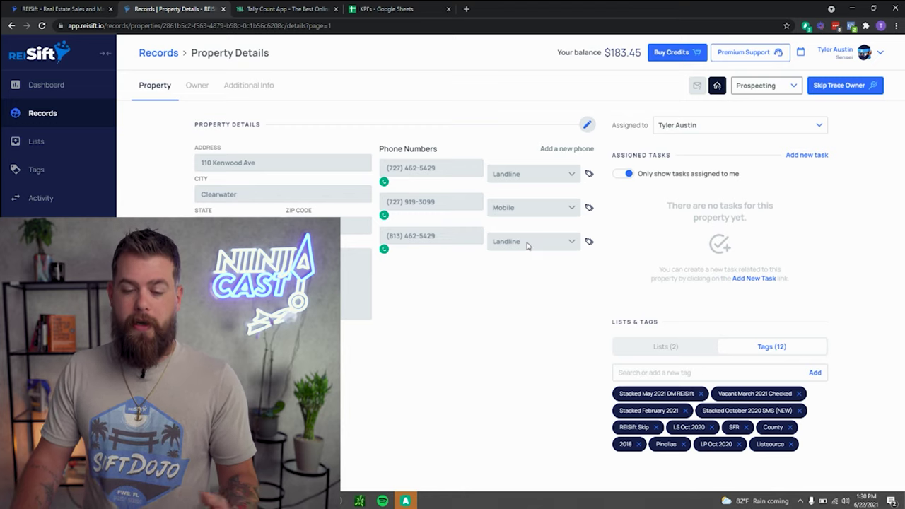
click(652, 370)
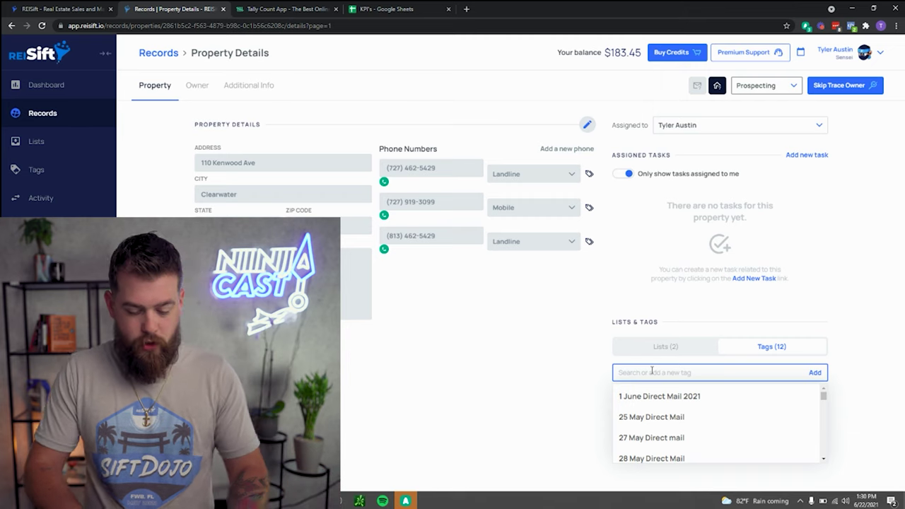
text(22 June)
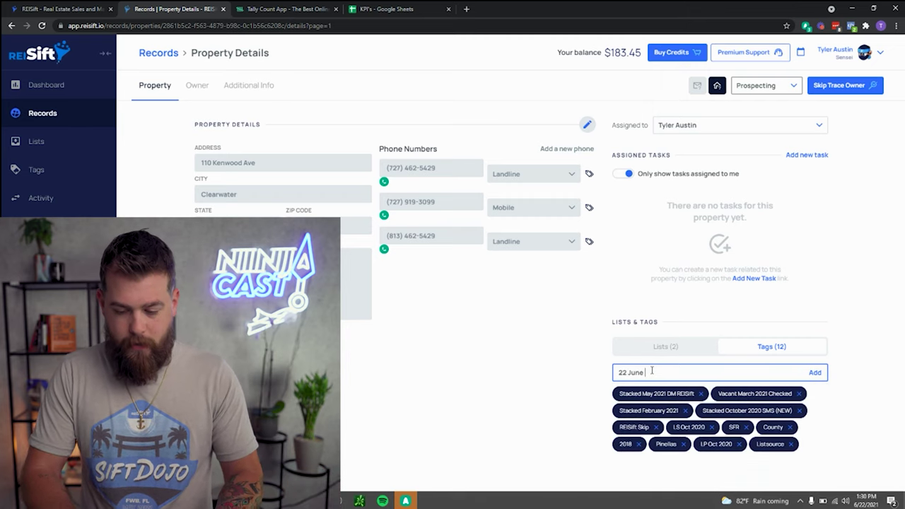
text( DM)
key(Return)
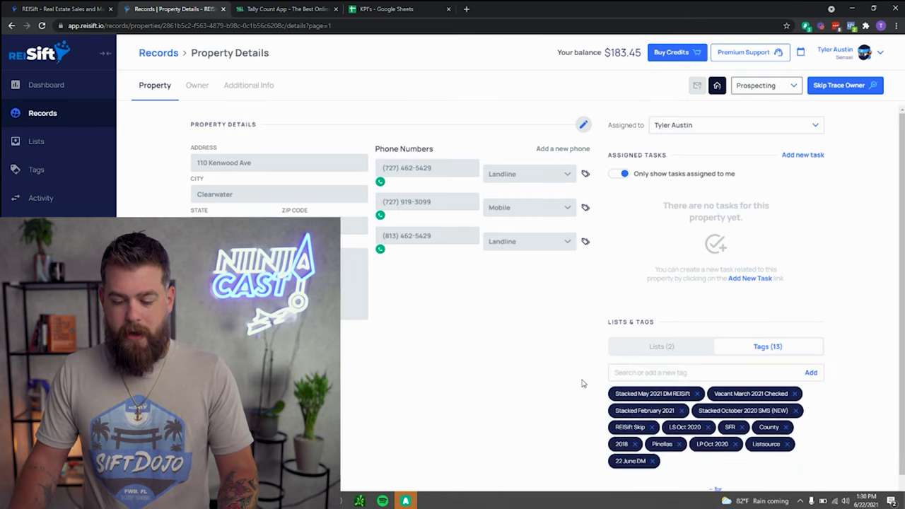
Step: Remove the Dead tag from the property's third phone number and save the changes
scroll(607, 446, down, 1)
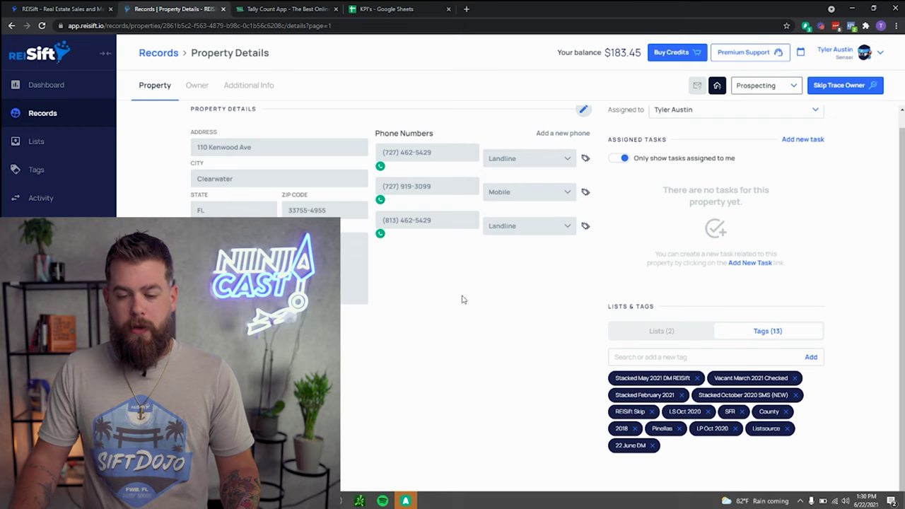
click(583, 109)
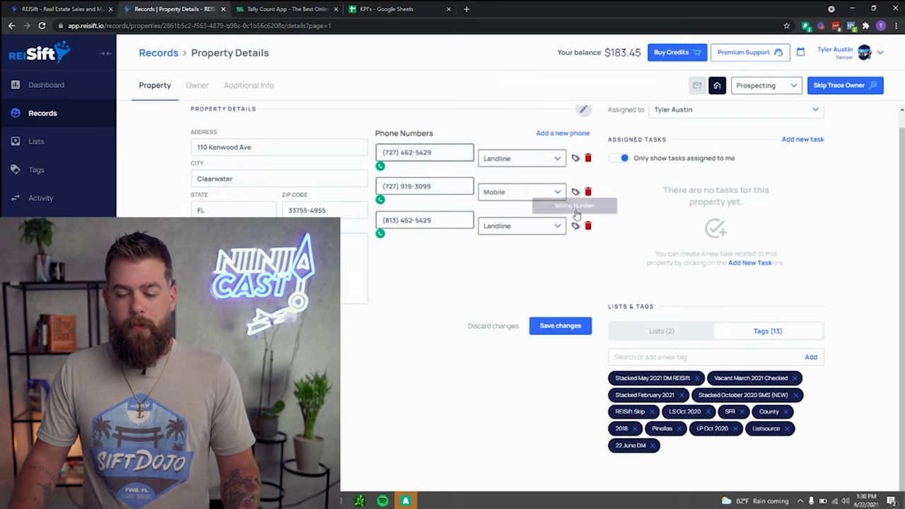
click(575, 226)
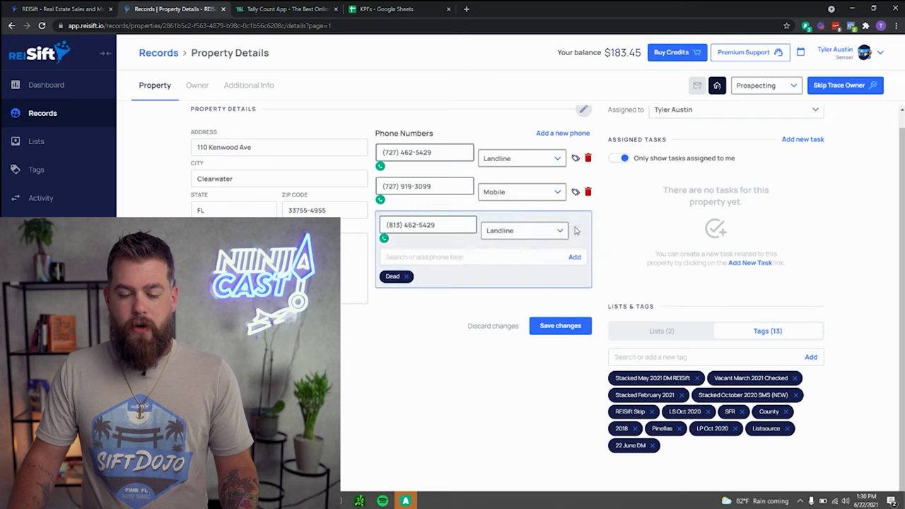
click(407, 276)
click(570, 331)
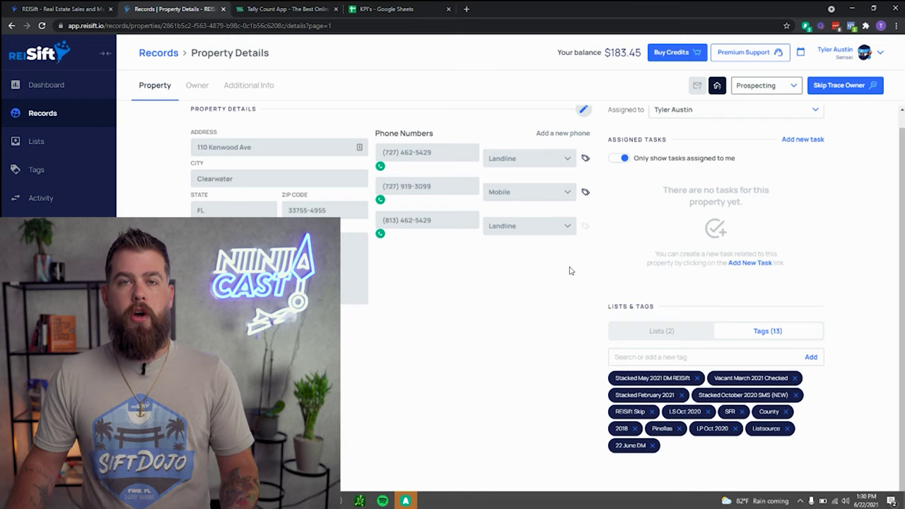
Step: Set the property's status to Follow Up
click(766, 87)
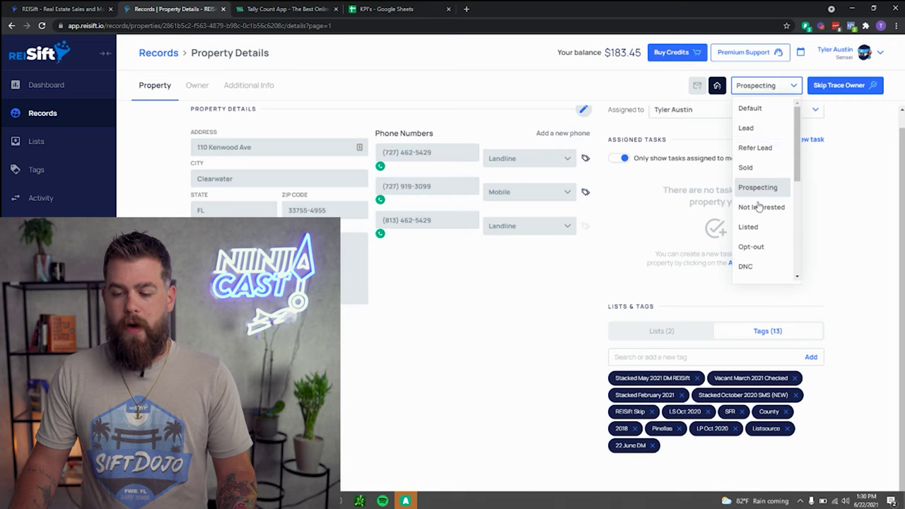
scroll(759, 205, down, 2)
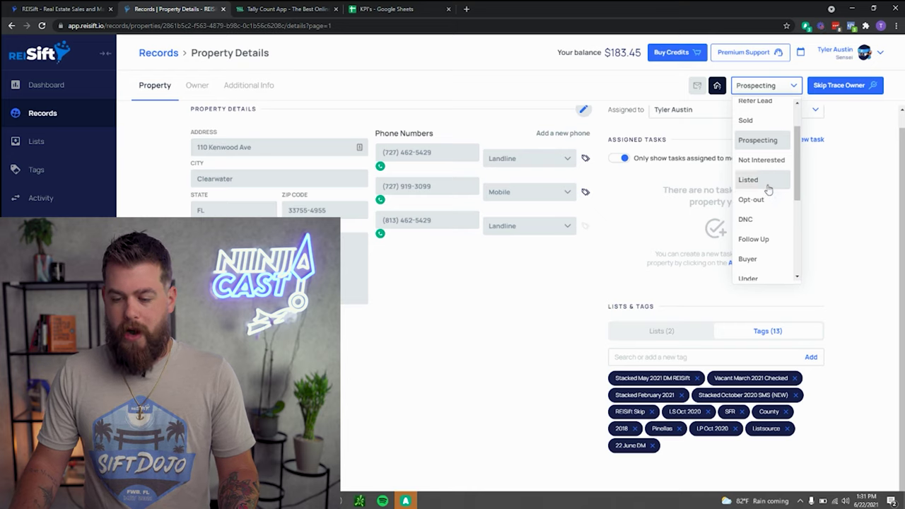
scroll(774, 175, down, 2)
click(763, 192)
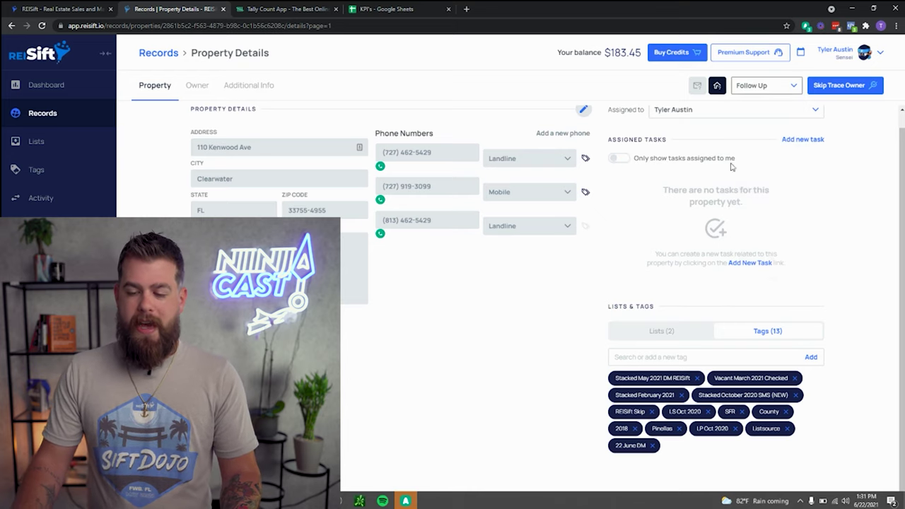
Step: Start a new task for the property named Follow-Up and assign it by user to the caller
click(803, 143)
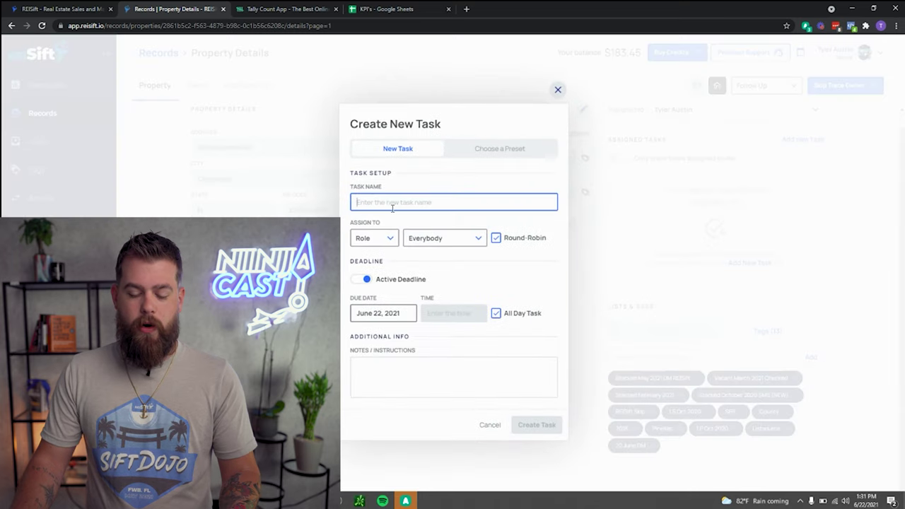
click(395, 200)
text(Follow-Up)
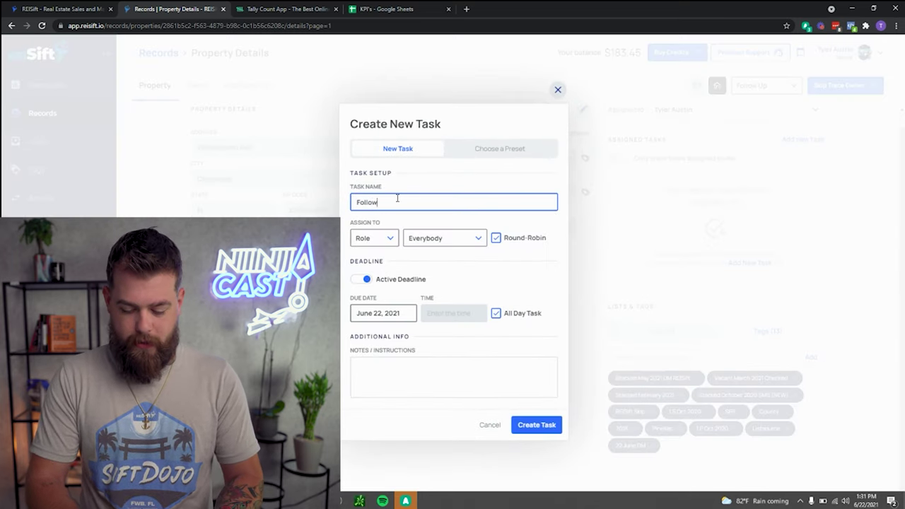
click(374, 239)
click(373, 278)
click(444, 241)
scroll(439, 329, down, 1)
click(436, 347)
Step: Set the task's due date to June 23, 2021, create it, and show only tasks assigned to the caller
click(388, 320)
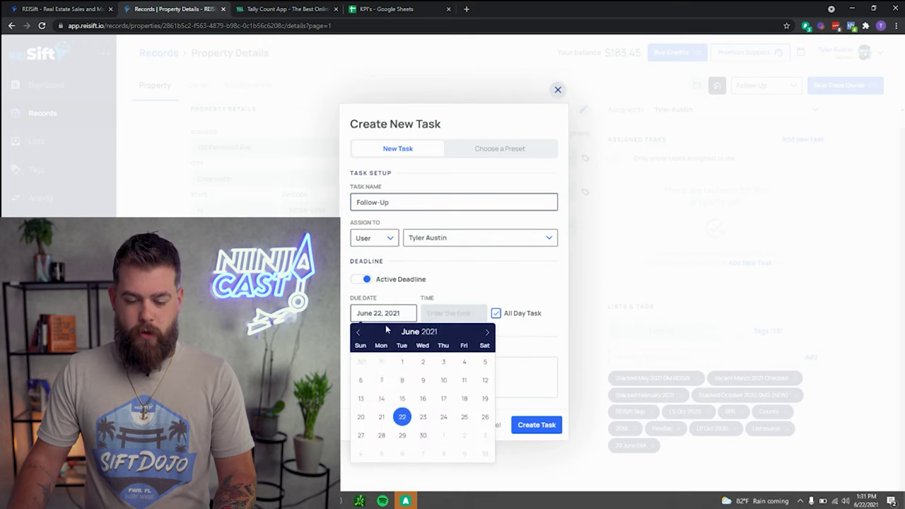
click(423, 420)
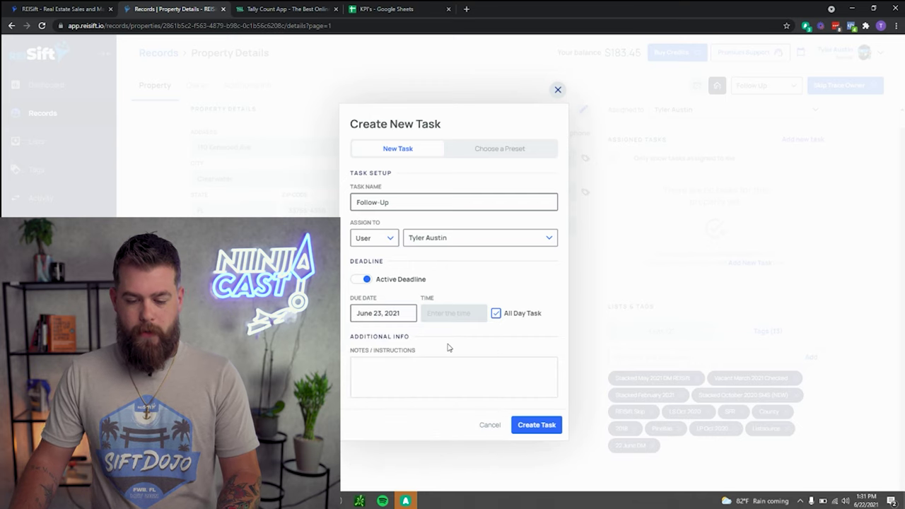
click(537, 425)
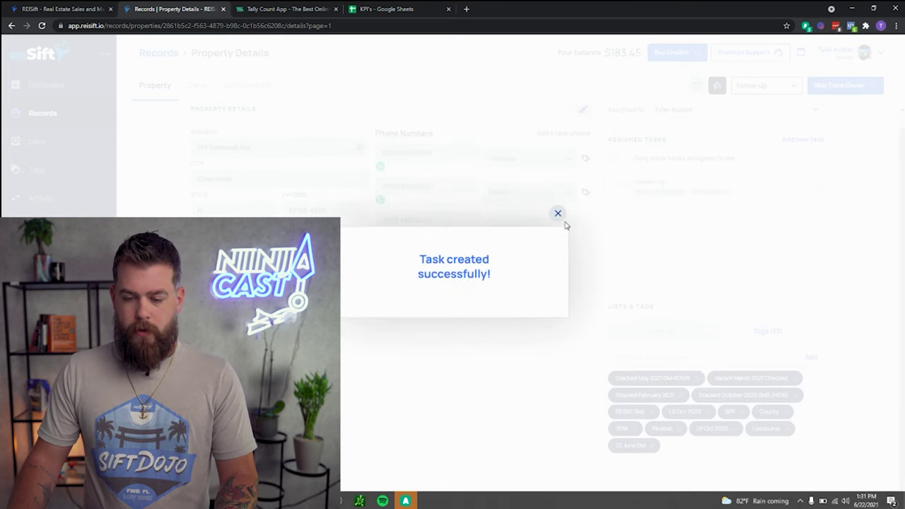
click(557, 212)
click(619, 158)
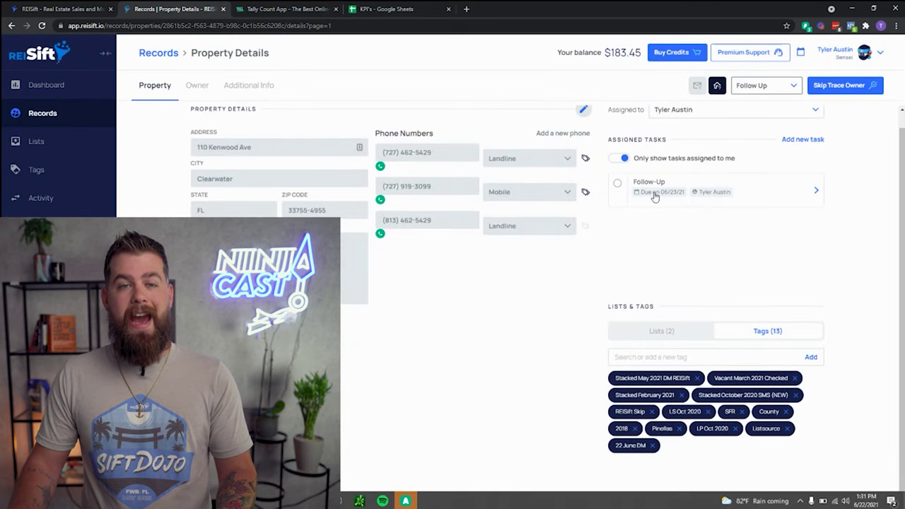
Step: Open the property record from tomorrow's Follow-Up entry in My Tasks and mark that task as complete
click(801, 53)
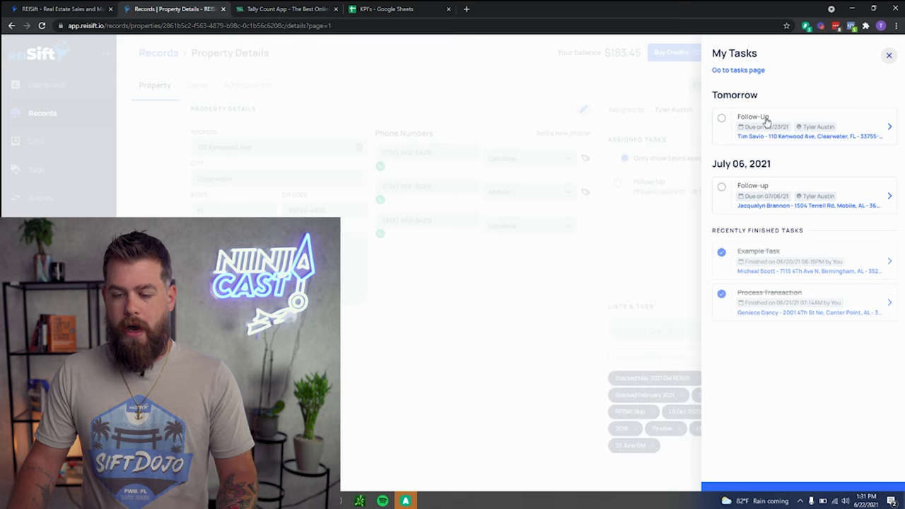
drag(726, 94, 786, 142)
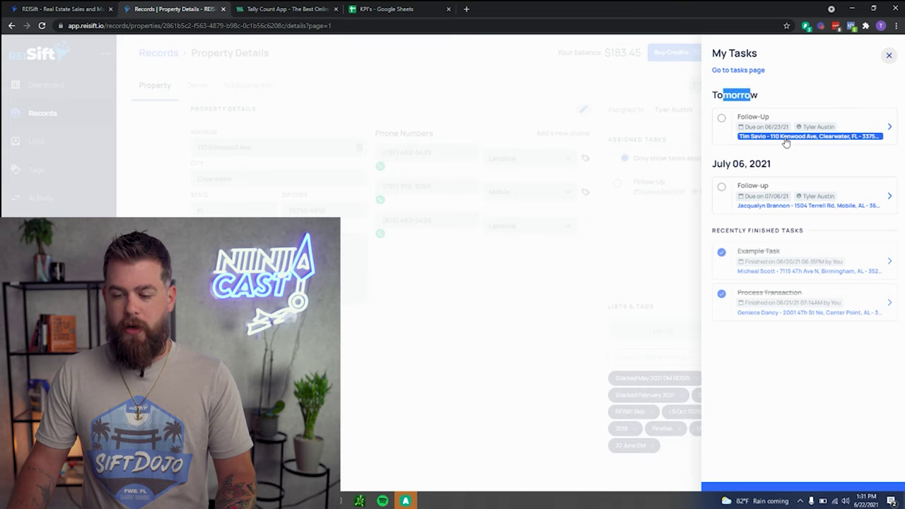
click(785, 144)
click(559, 295)
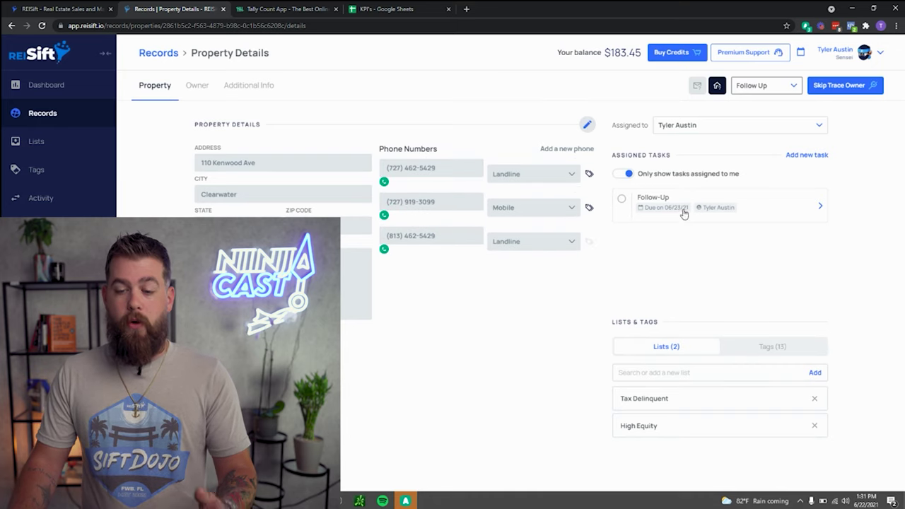
click(620, 201)
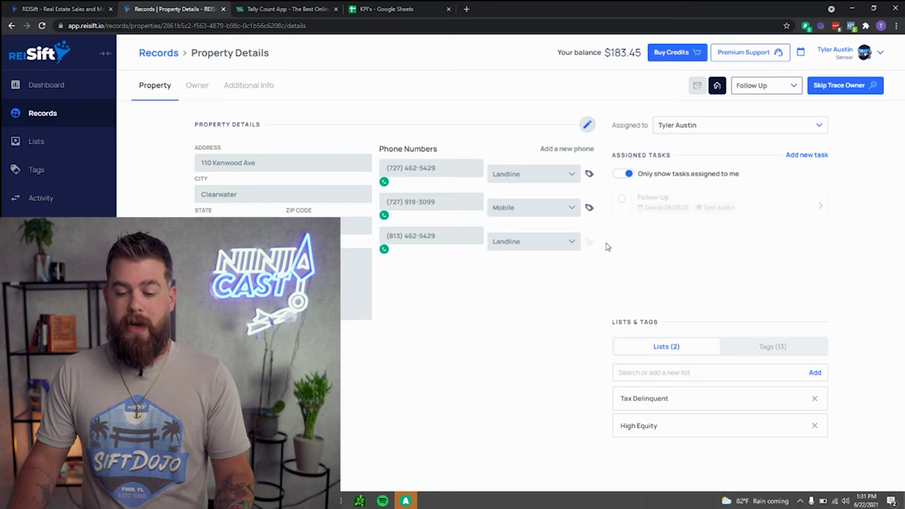
double_click(511, 246)
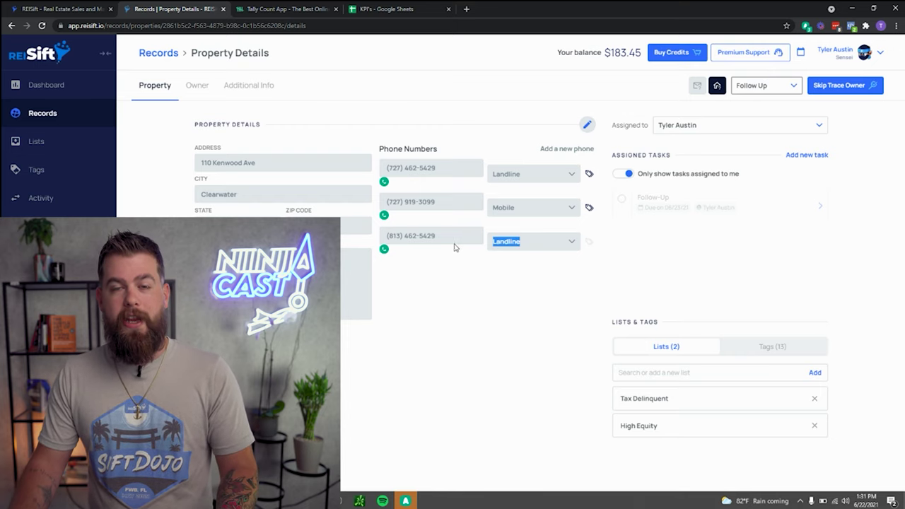
click(381, 242)
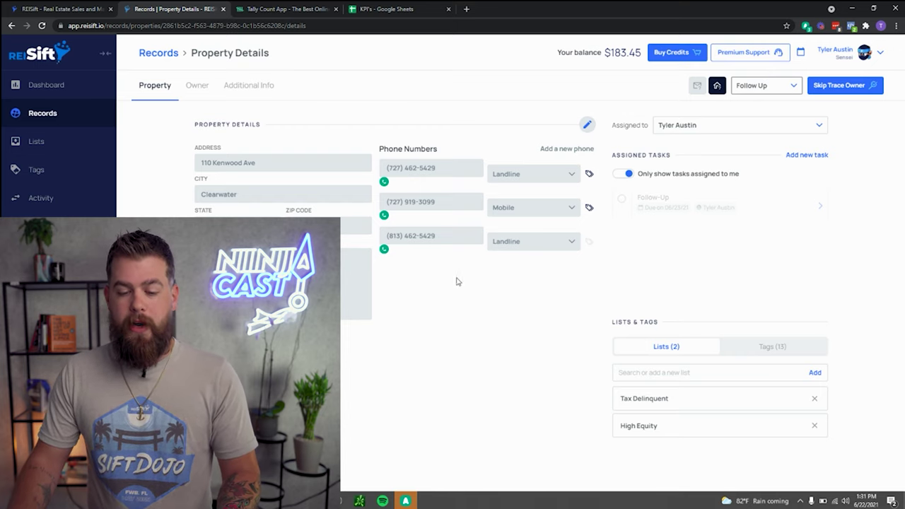
drag(527, 247, 493, 244)
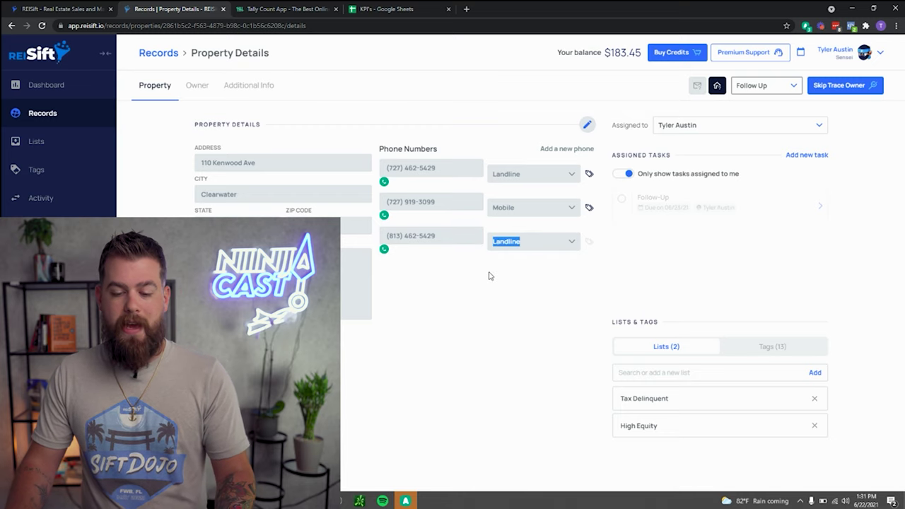
click(551, 280)
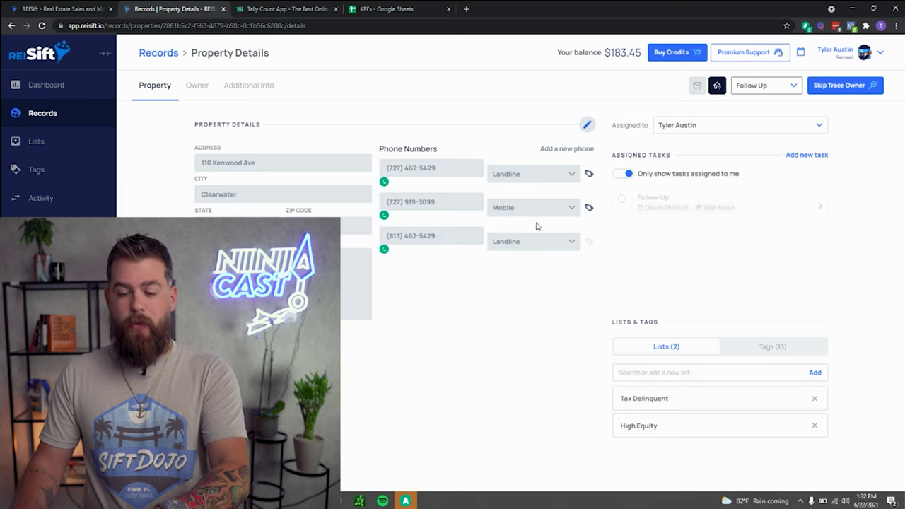
Step: Edit the property details to tag the third phone number as DNC, and view the property's tags
click(587, 125)
click(579, 246)
click(460, 274)
text(dn)
key(BackSpace)
key(BackSpace)
click(410, 359)
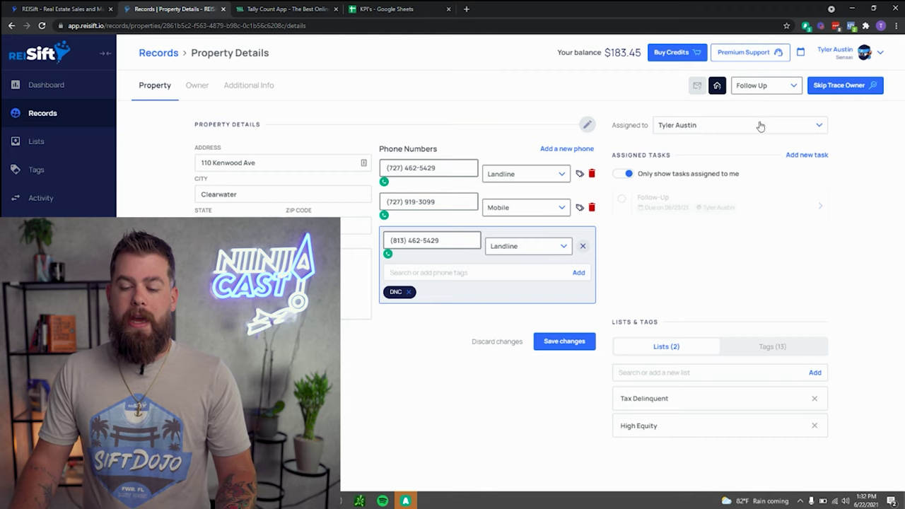
click(768, 358)
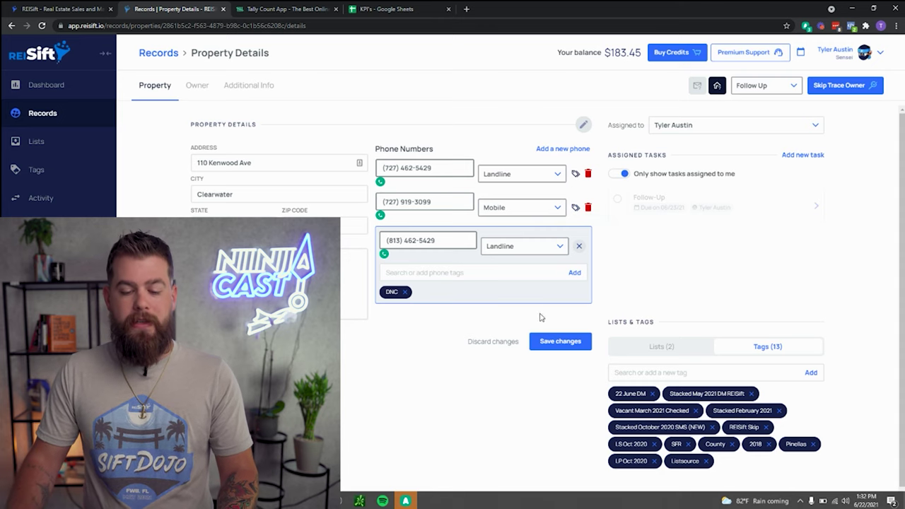
Step: Replace the DNC tag on the third phone number with Correct Number and save the changes
click(406, 292)
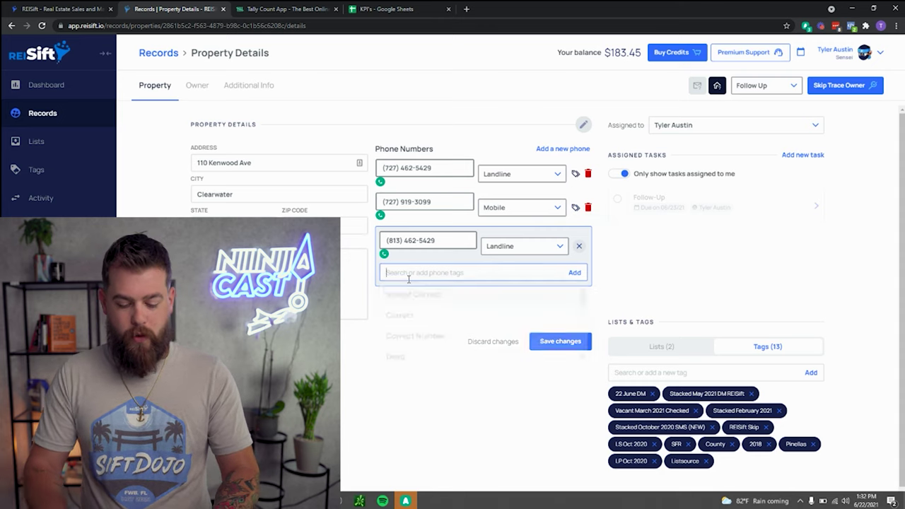
click(407, 274)
text(c)
click(415, 338)
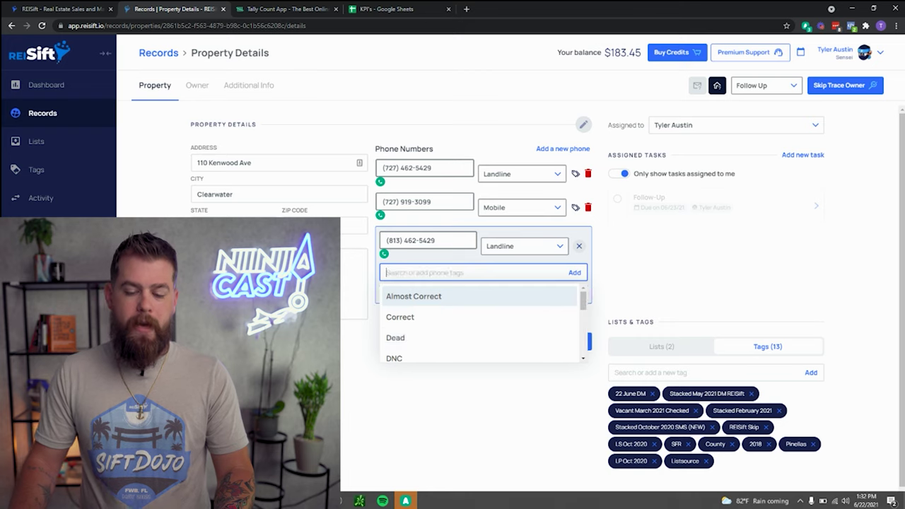
click(555, 341)
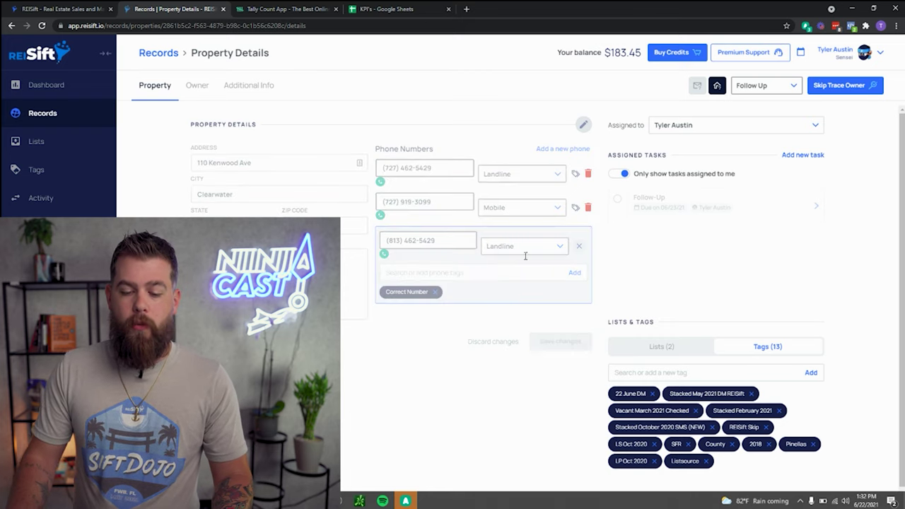
Step: Review the phone tags, the owner's details and owned properties, and the users the property can be assigned to
mouse_move(584, 212)
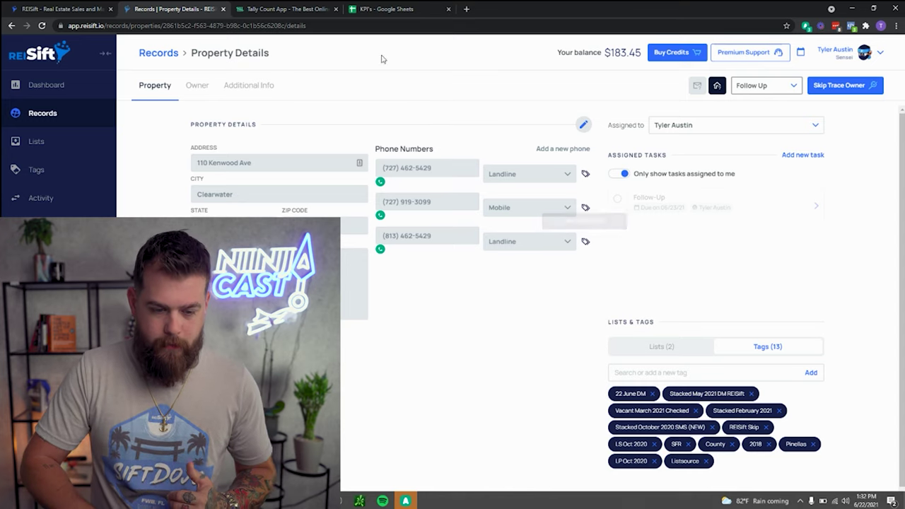
click(197, 86)
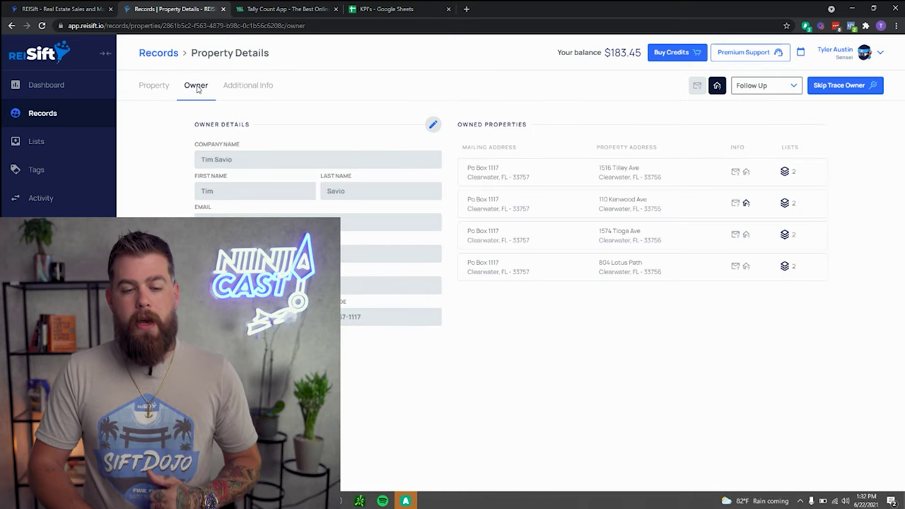
click(153, 85)
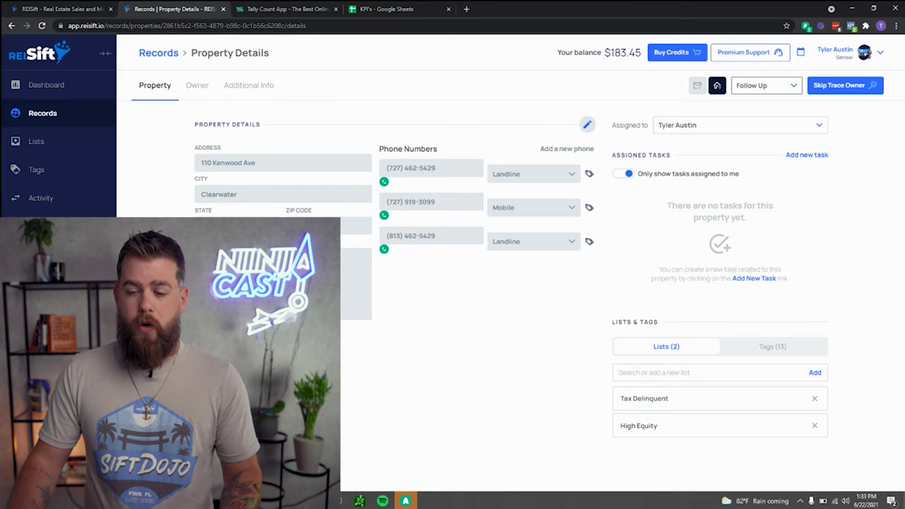
click(737, 128)
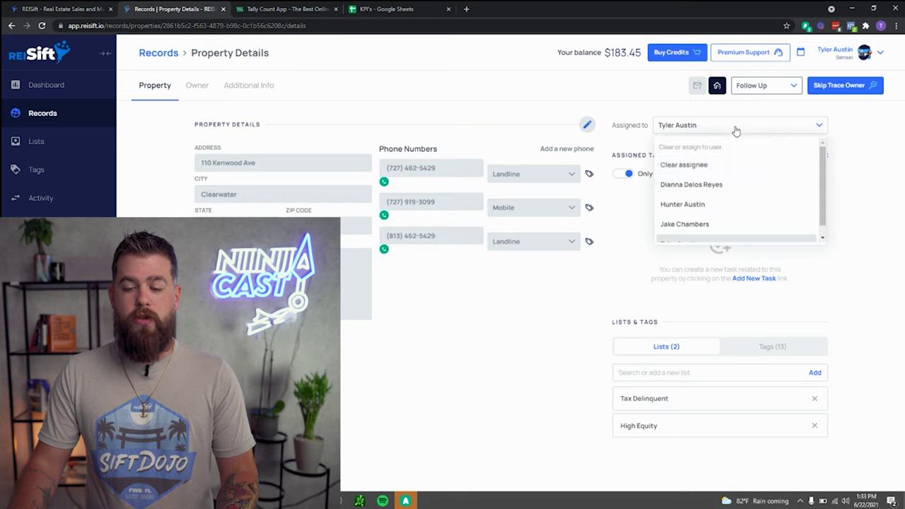
click(603, 274)
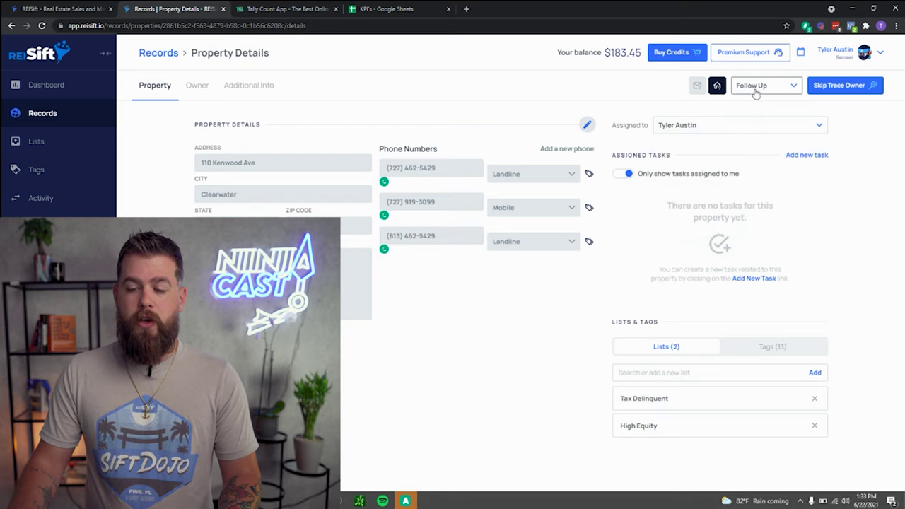
Step: Change the property's status to Lead
click(757, 92)
scroll(762, 157, up, 3)
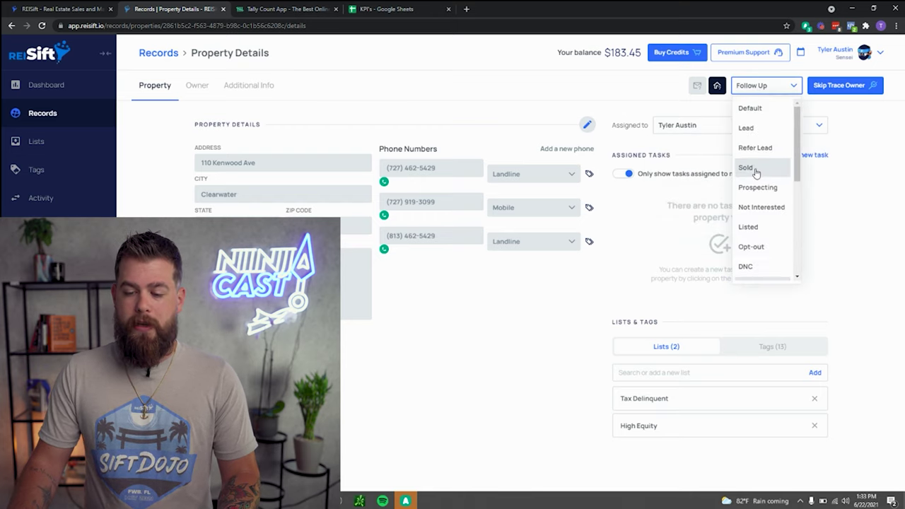
click(748, 125)
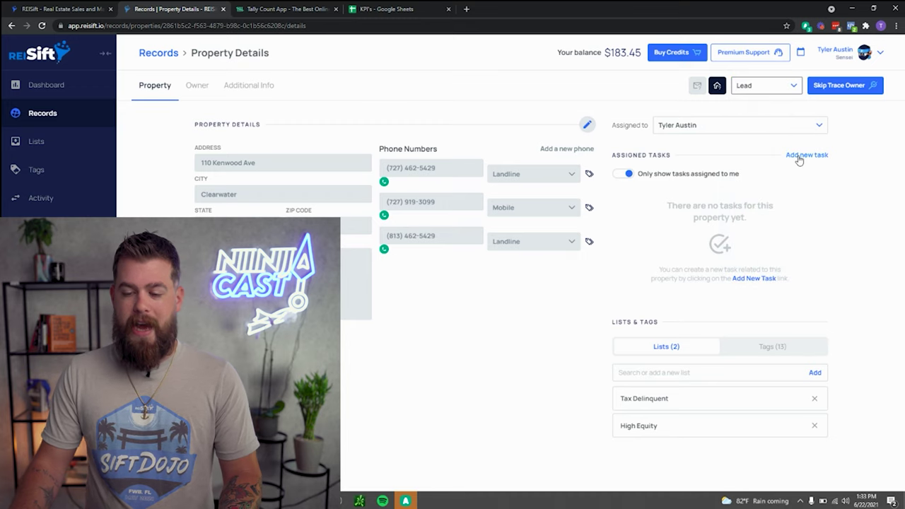
Step: Start a new task for the property, check the Aircall phone dialer, and name the task Make Offer
click(804, 156)
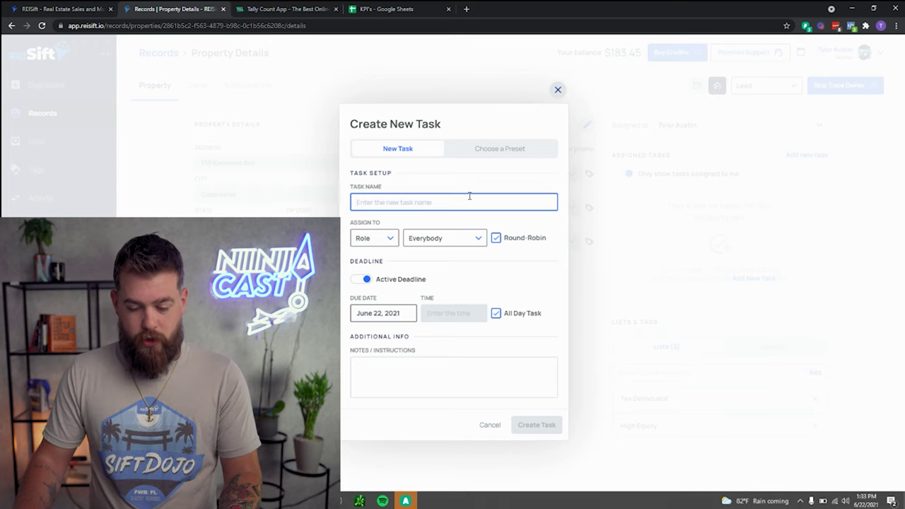
click(407, 499)
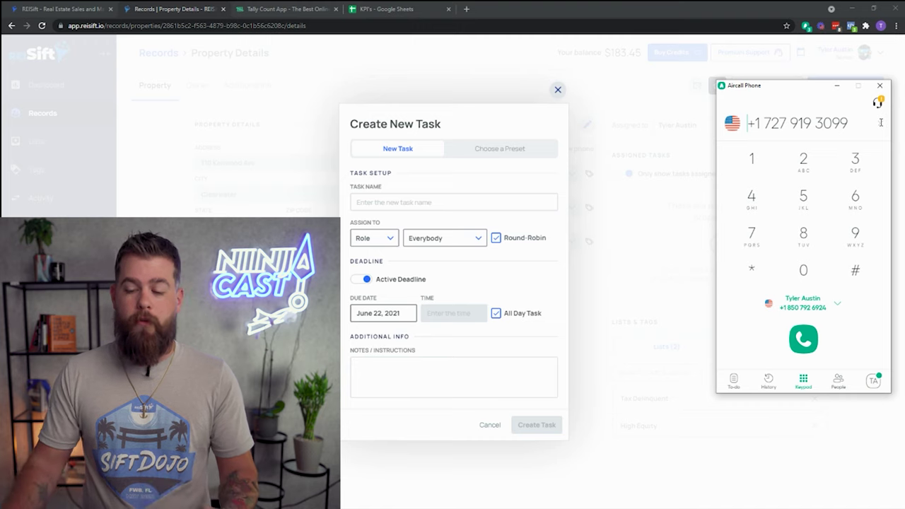
click(879, 87)
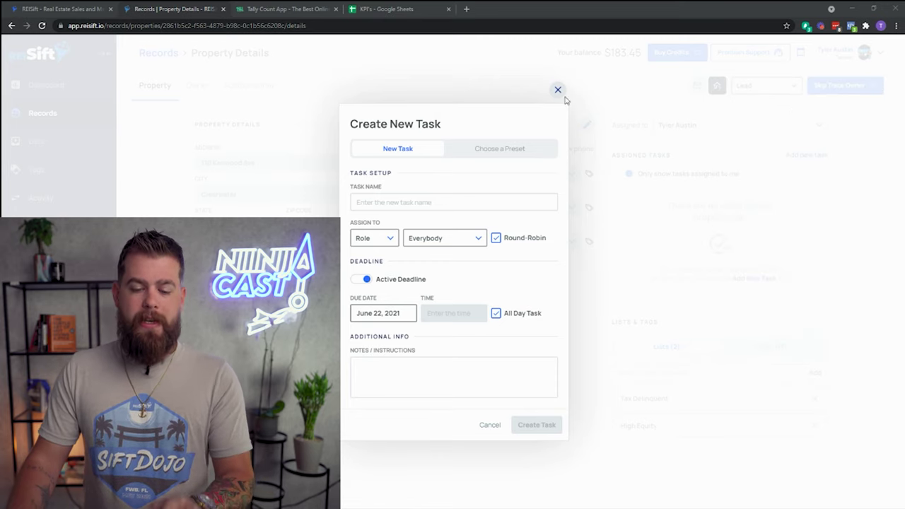
click(382, 203)
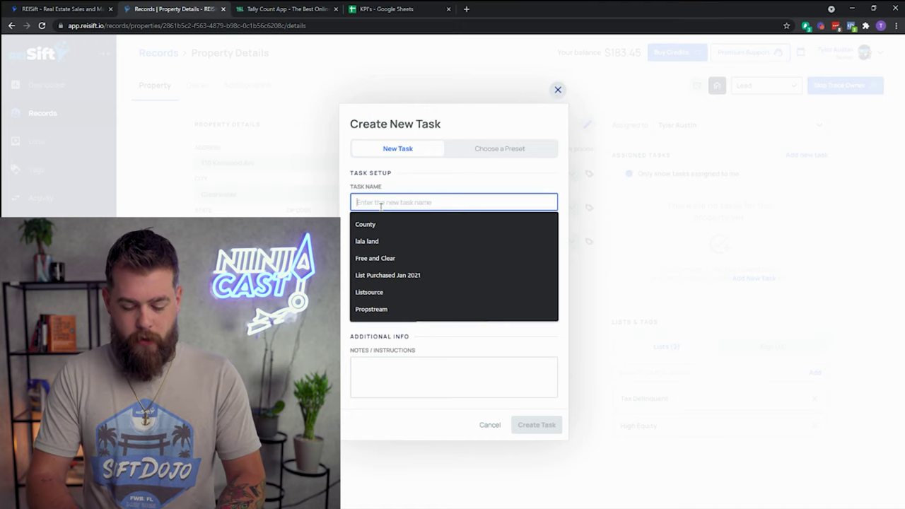
text(Make Offer)
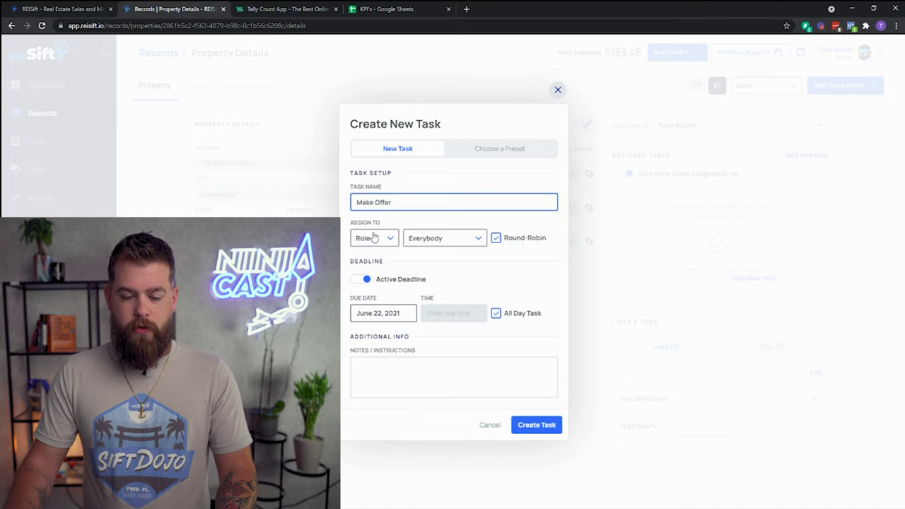
Step: Assign the Make Offer task to the Acquisition role with round-robin and create it
click(373, 238)
click(374, 282)
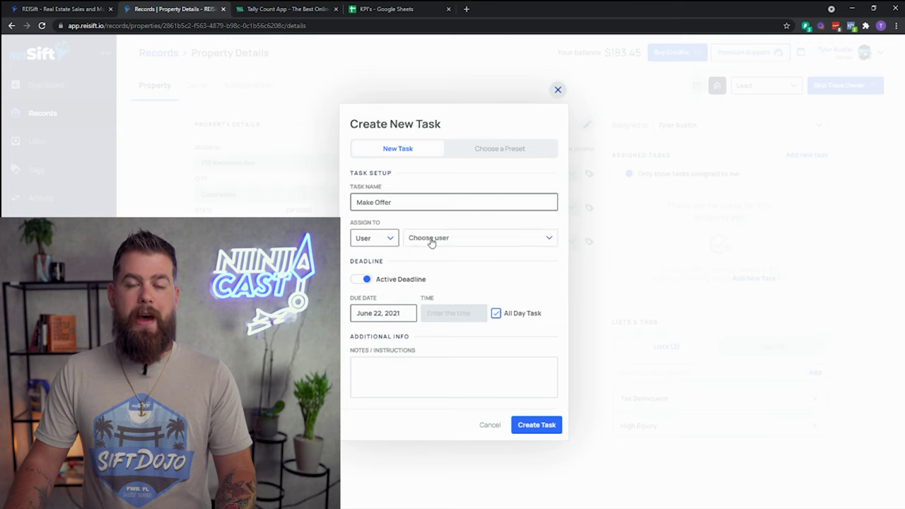
click(422, 239)
click(389, 240)
click(365, 258)
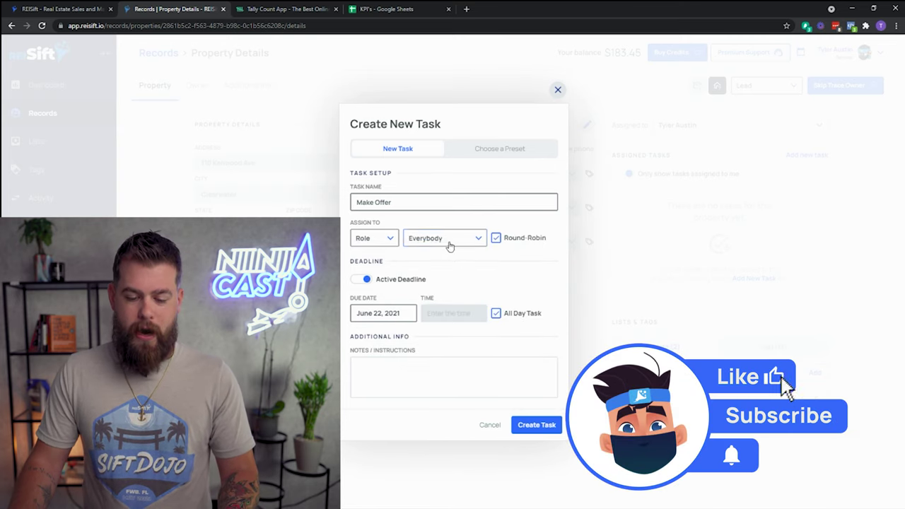
click(449, 240)
scroll(456, 318, down, 3)
click(429, 290)
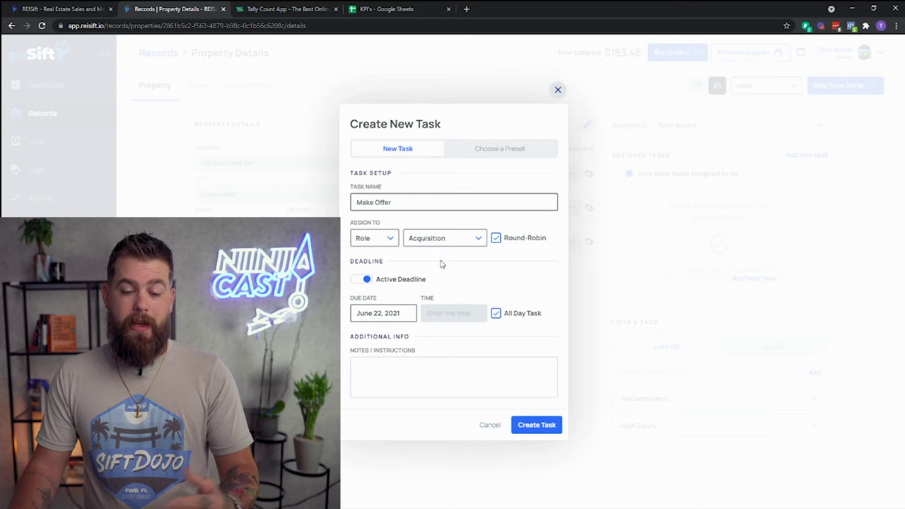
click(538, 424)
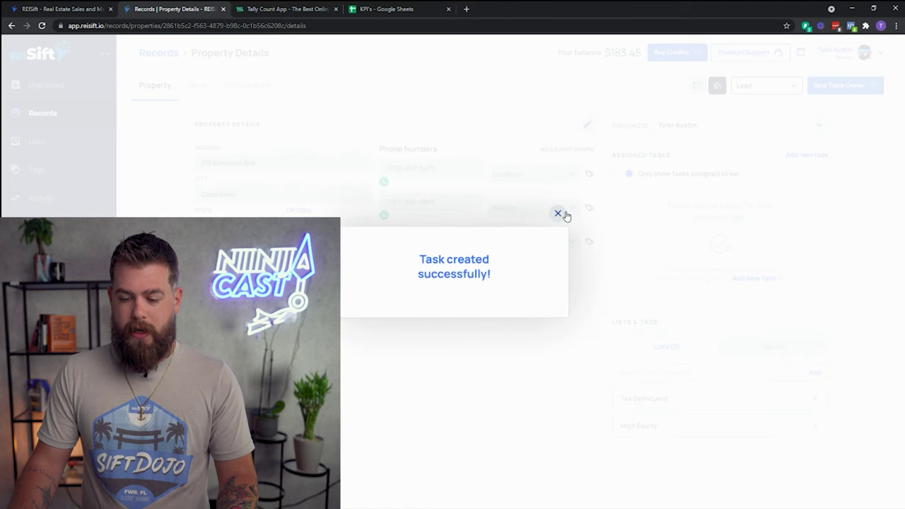
click(559, 213)
Step: Show the property's tasks for all assignees and mark the Make Offer task as complete
click(633, 174)
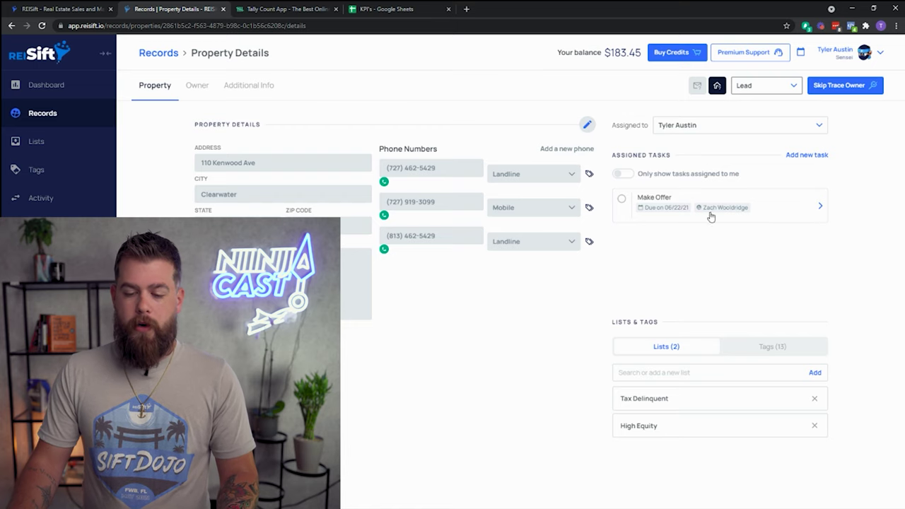
click(621, 200)
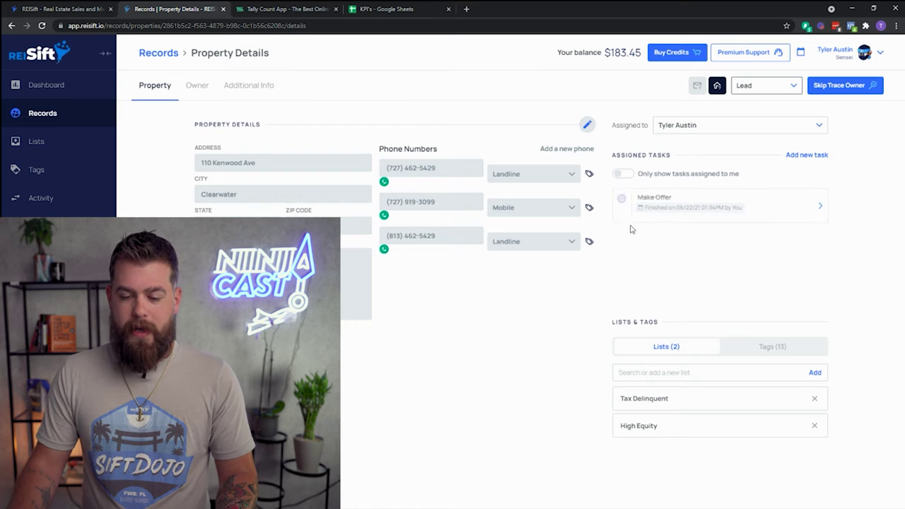
Step: Remove the tags from all three of the property's phone numbers, including Dead and Wrong Number, and save the changes
click(585, 127)
click(577, 173)
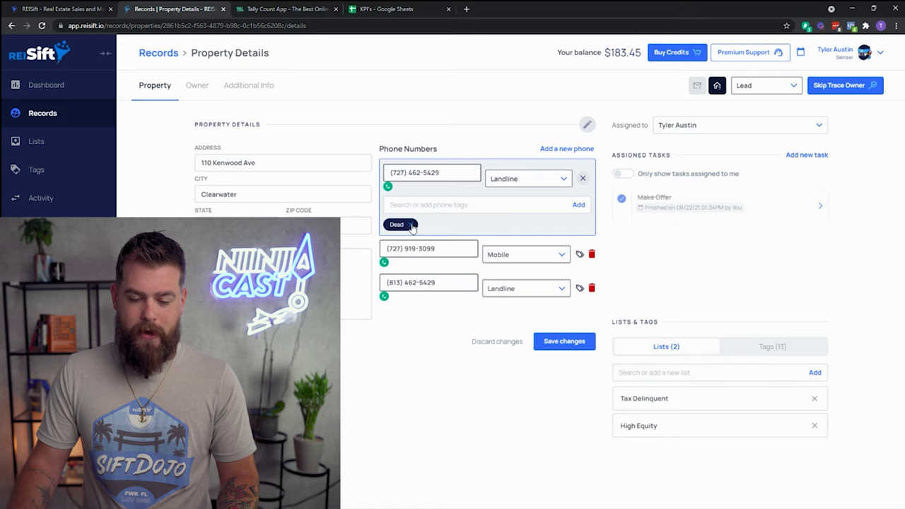
click(413, 225)
click(580, 236)
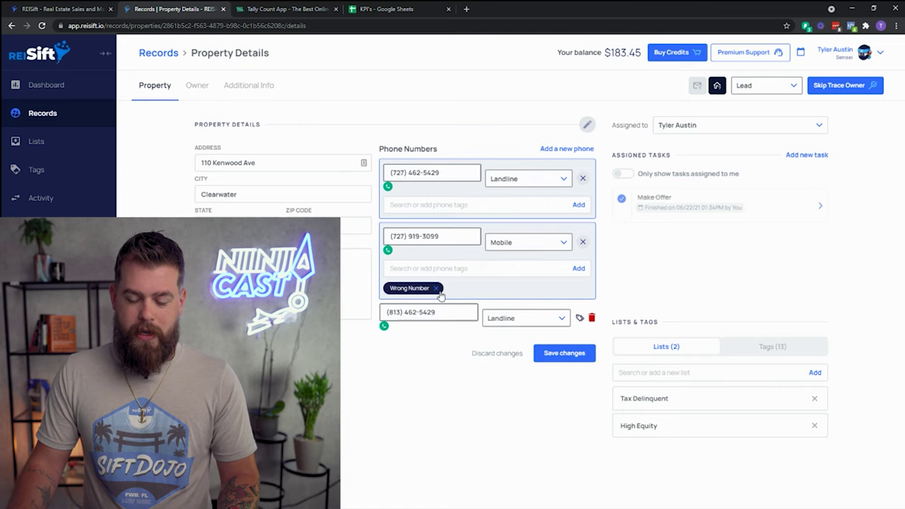
click(443, 287)
click(580, 301)
click(441, 353)
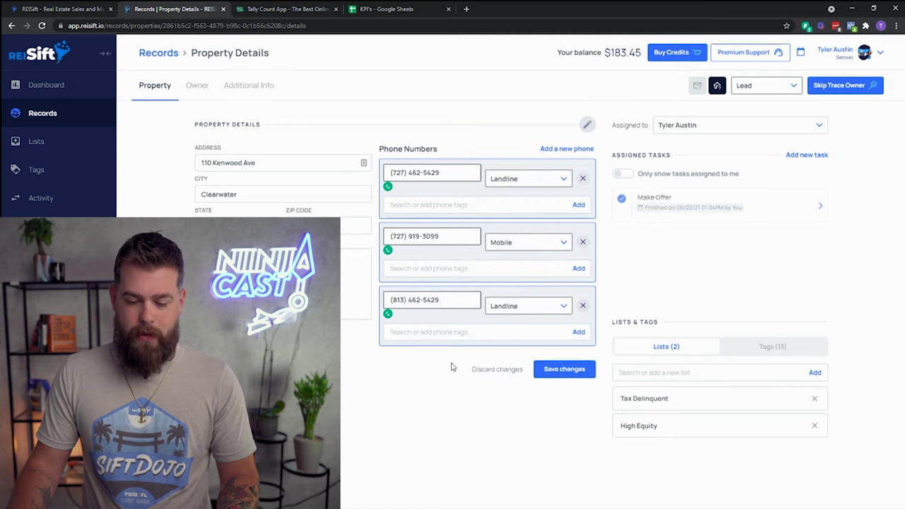
click(564, 368)
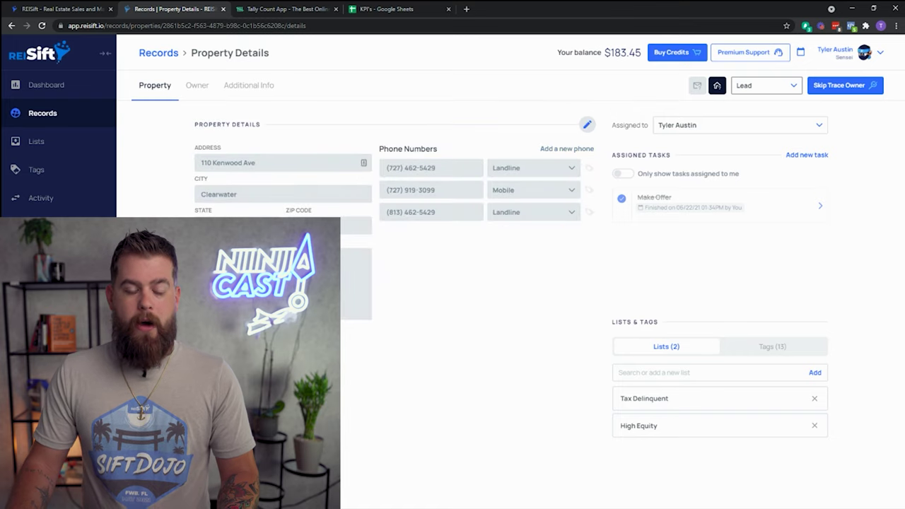
Step: Return to the property records list and clear its property status and assignee filters
click(174, 54)
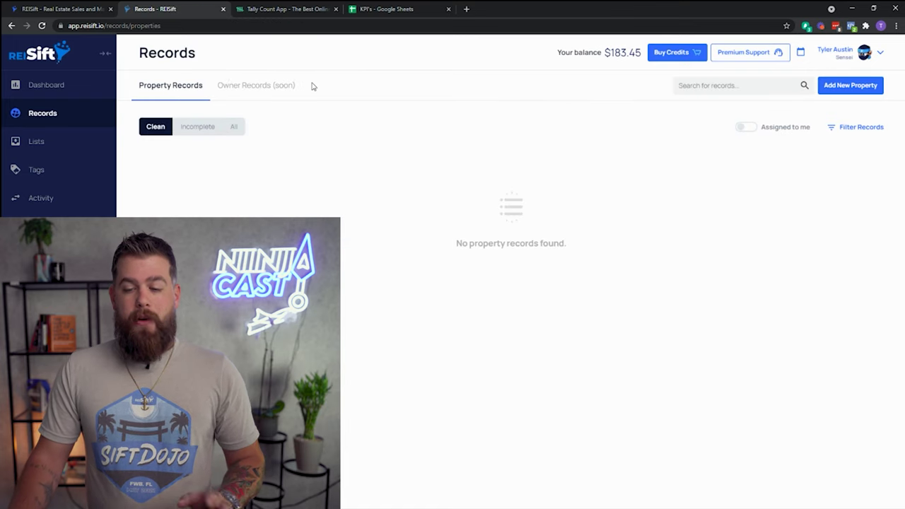
click(862, 127)
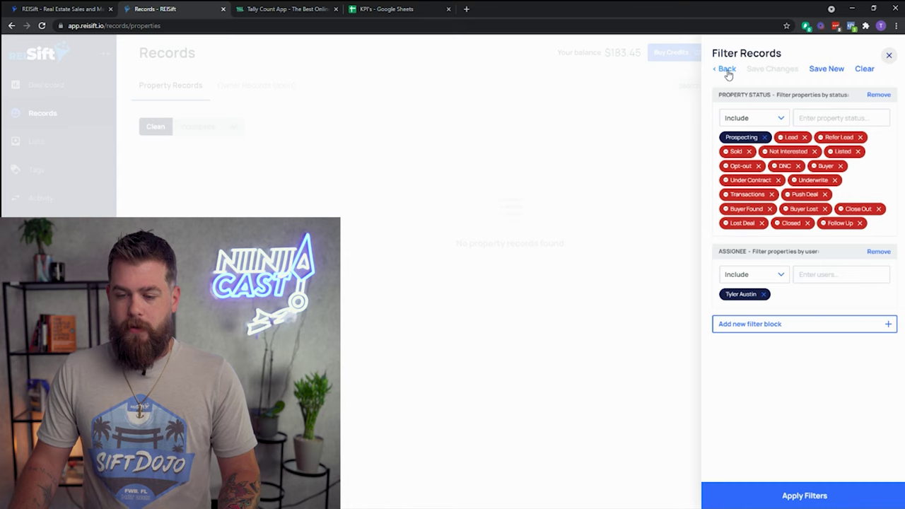
click(728, 72)
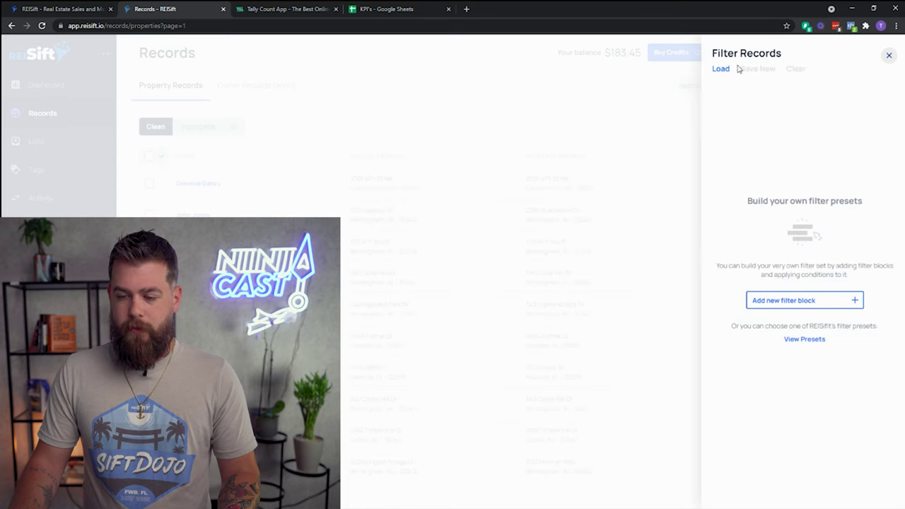
click(889, 55)
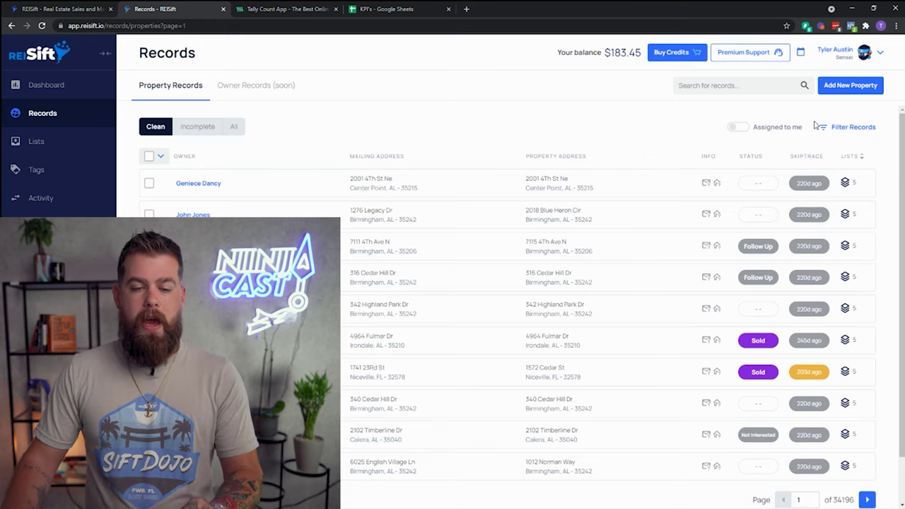
Step: Open the first property in the unfiltered records list to look at its details
click(280, 8)
click(175, 6)
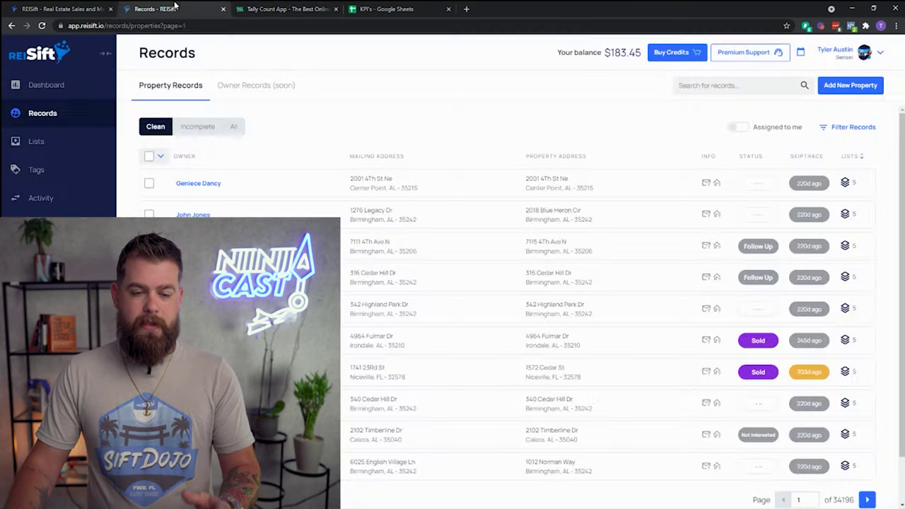
click(371, 183)
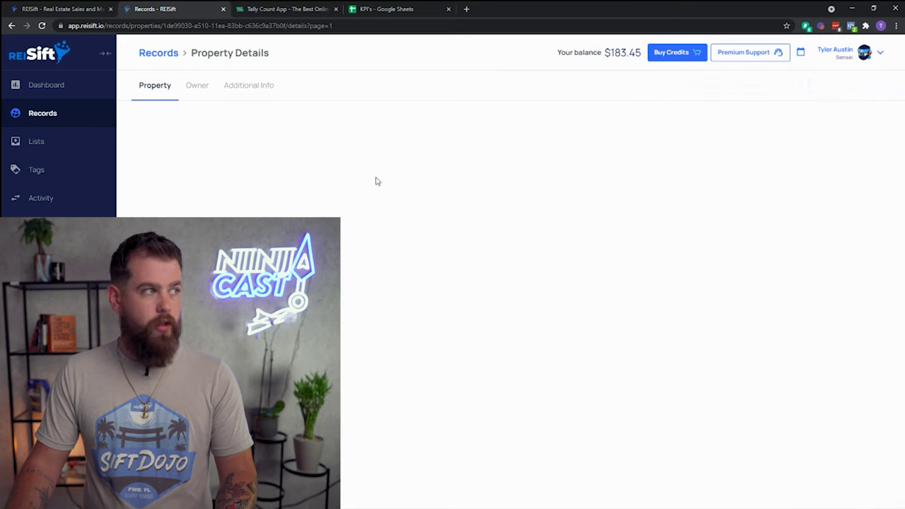
drag(385, 169, 435, 169)
Step: Switch to Tally Count and raise the Prospects counter to 1 and the Dials counter to 3
click(286, 9)
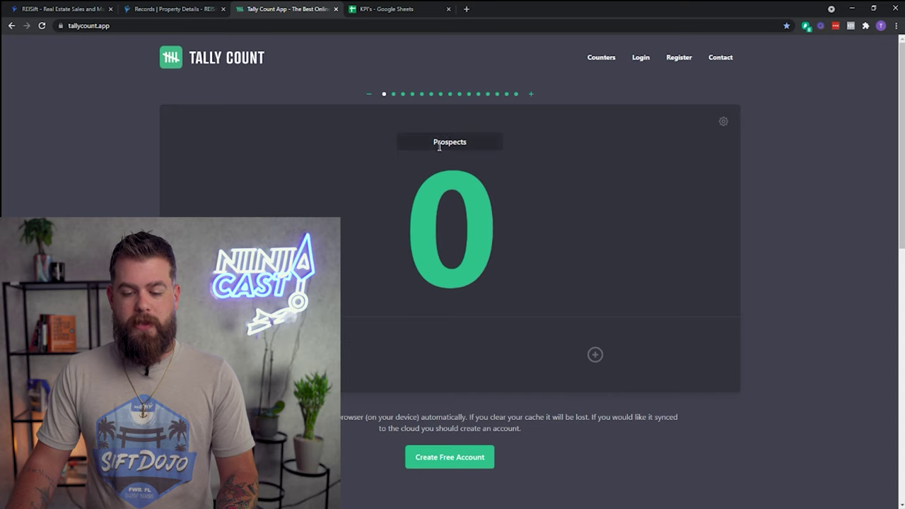
click(595, 355)
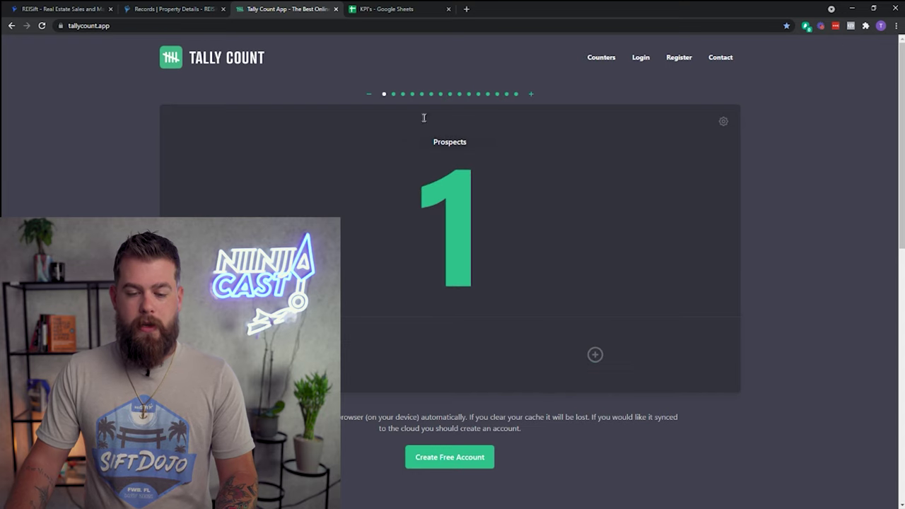
click(393, 94)
click(596, 354)
click(596, 353)
click(595, 354)
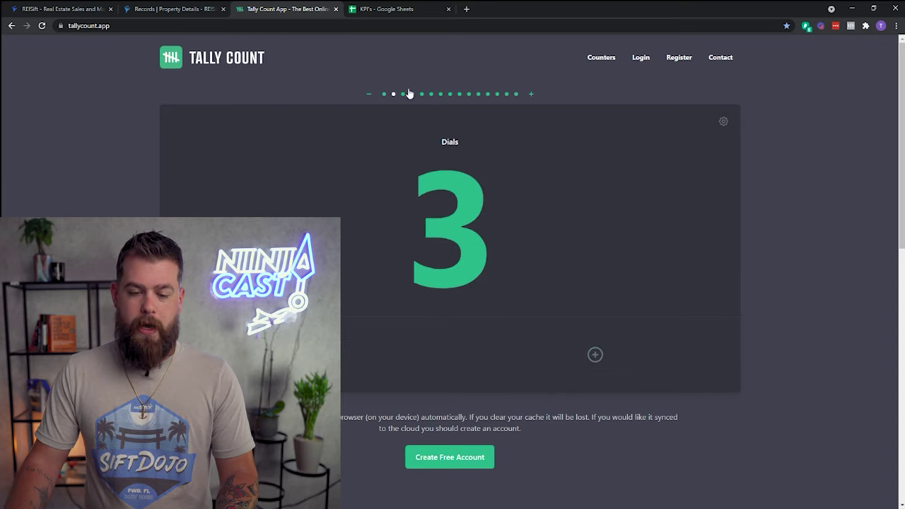
Step: Add one to the Wrong number counter, then add one to Correct Number and take it back to 0
click(403, 94)
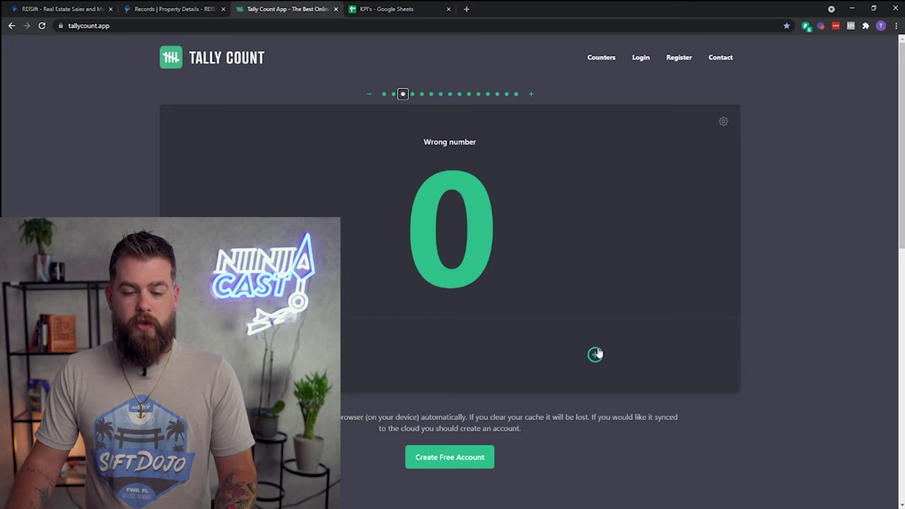
click(594, 355)
click(412, 93)
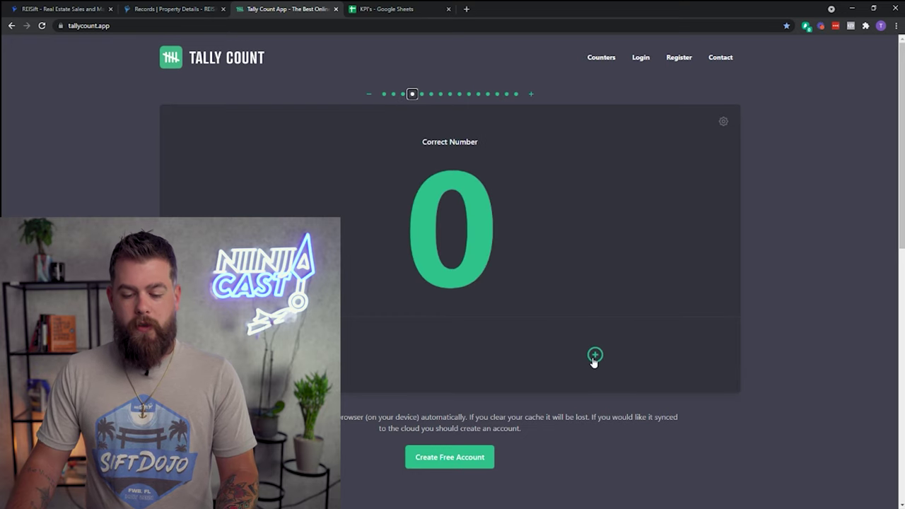
click(595, 354)
click(305, 355)
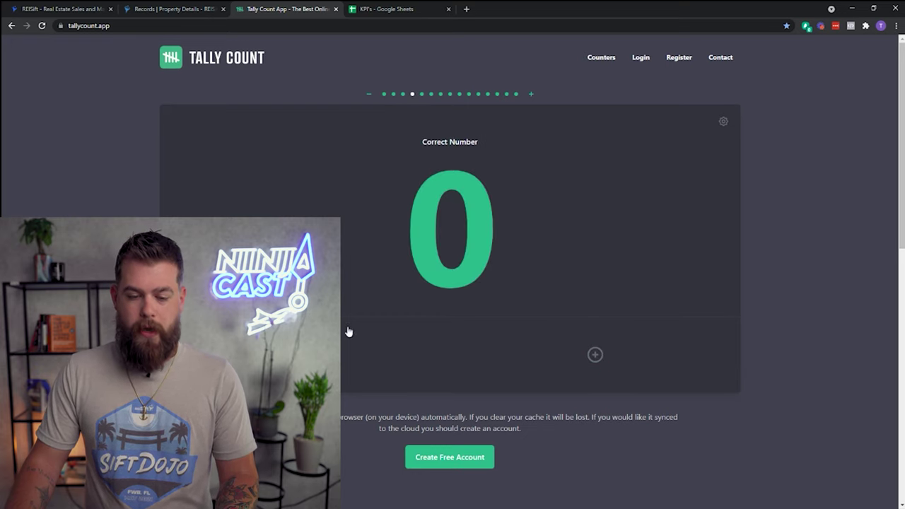
Step: Go past the Lead and Offer Made counters and raise the Dead and DNC counters to 1 each
click(422, 93)
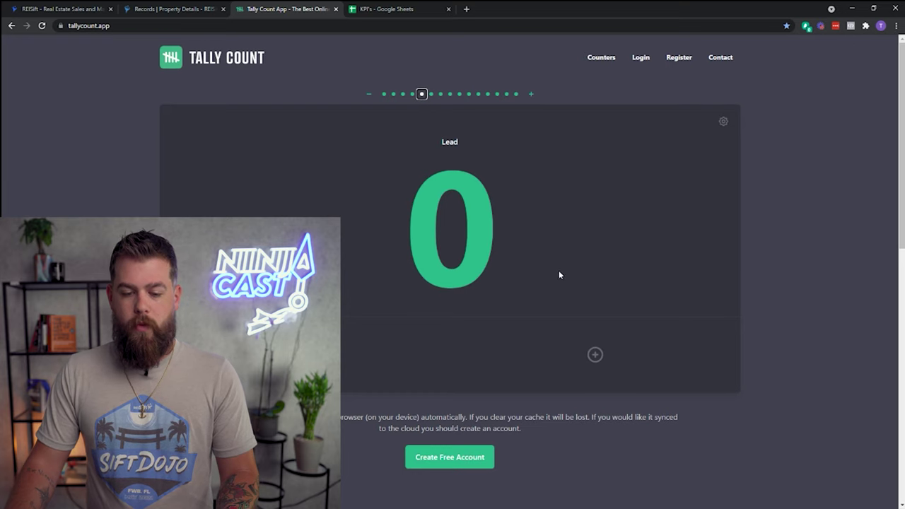
click(430, 94)
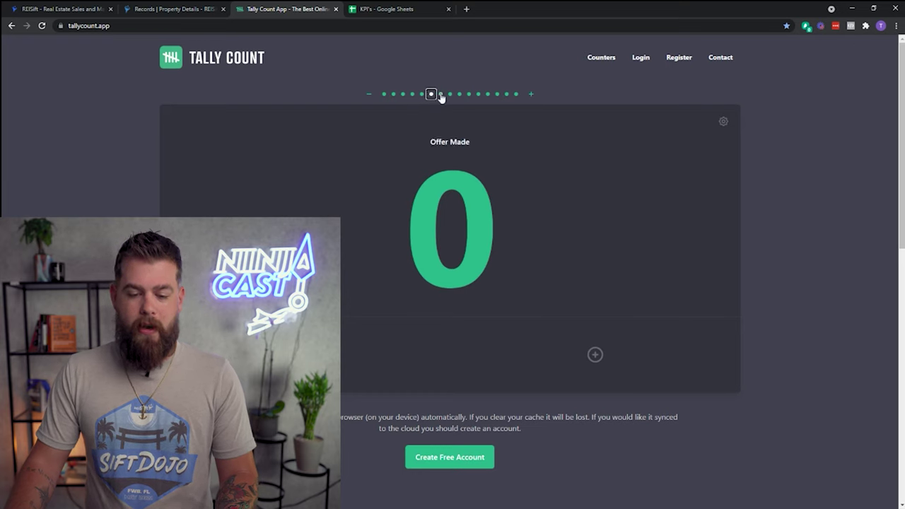
click(440, 94)
click(594, 355)
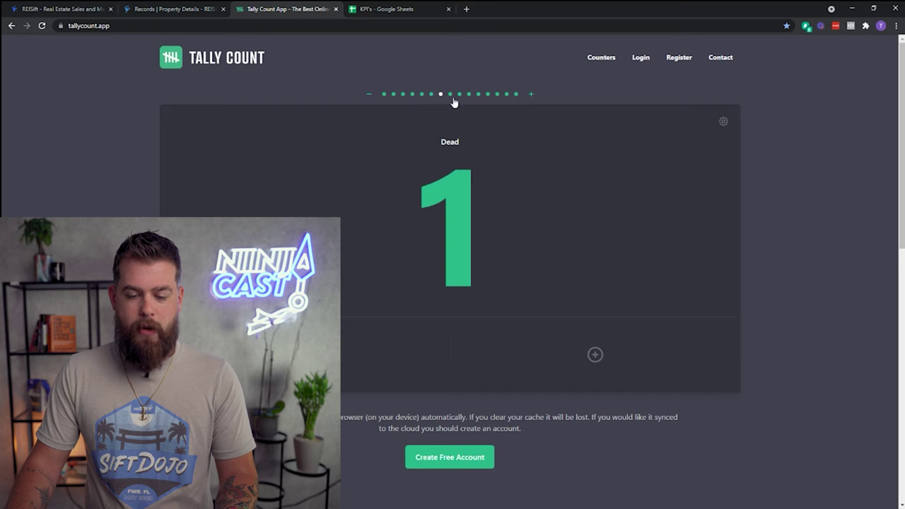
click(450, 94)
click(595, 355)
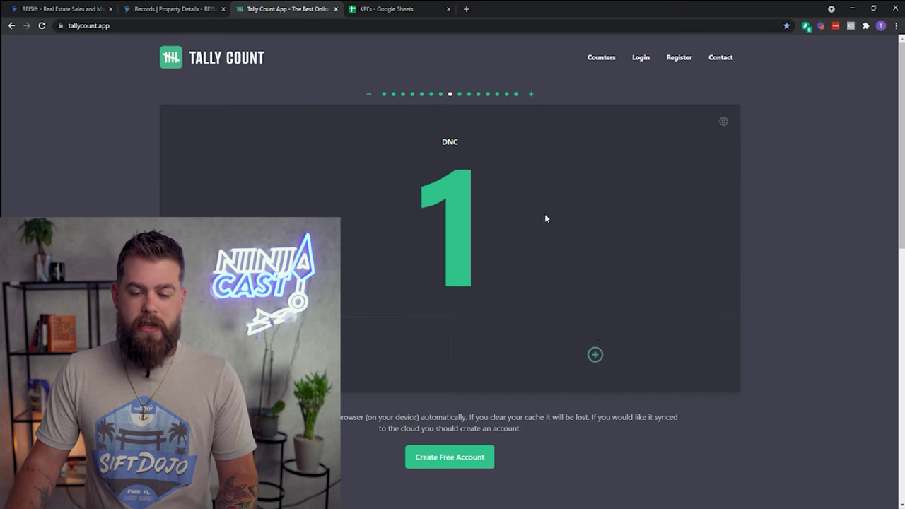
Step: View the Unanswered counter and the counter that follows it
click(460, 94)
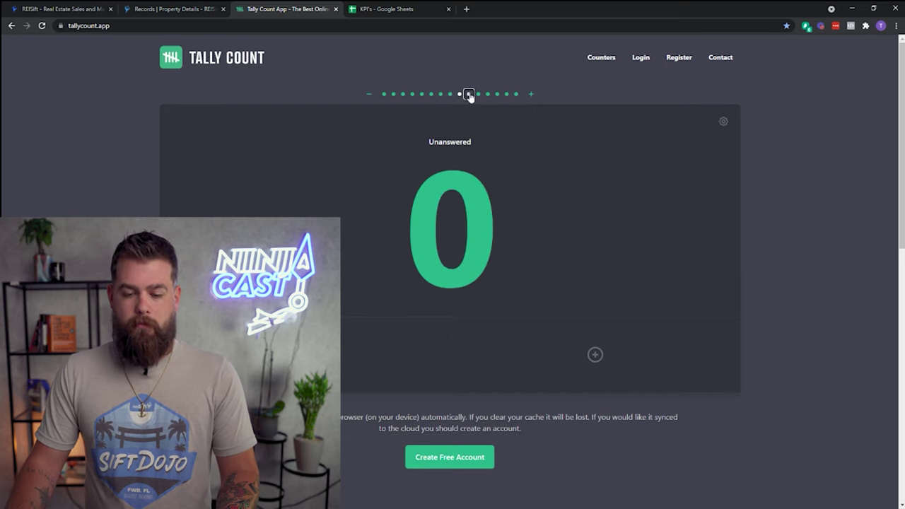
click(469, 94)
click(459, 94)
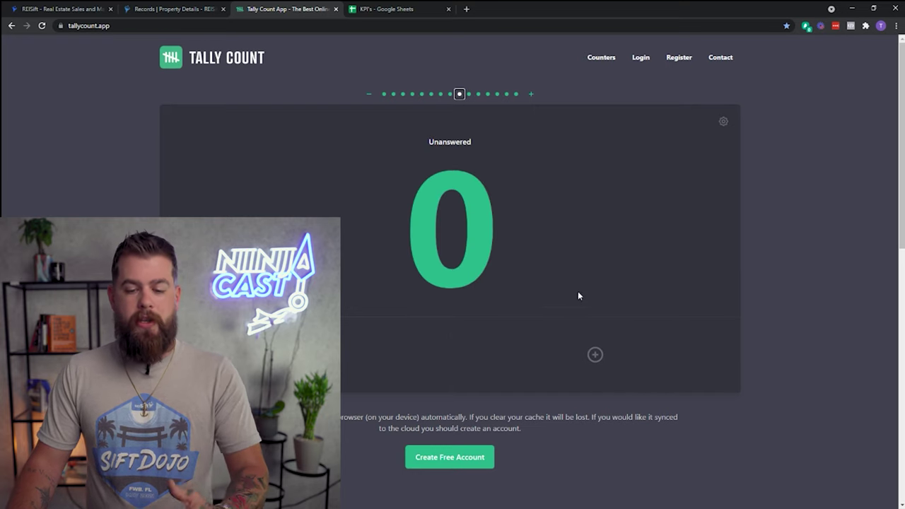
Step: View the remaining KPI counters, including SMS Sent, and return to the Prospects counter
click(479, 94)
click(488, 94)
click(516, 94)
click(506, 94)
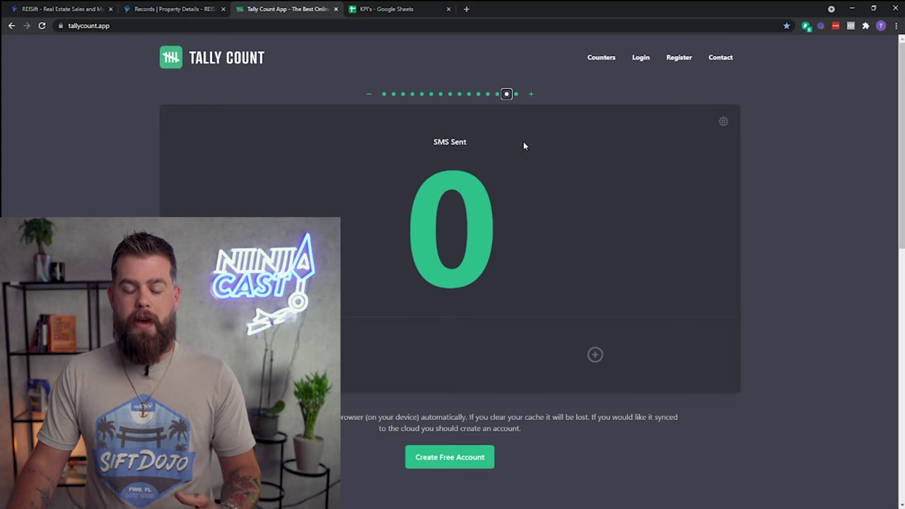
click(516, 94)
click(384, 94)
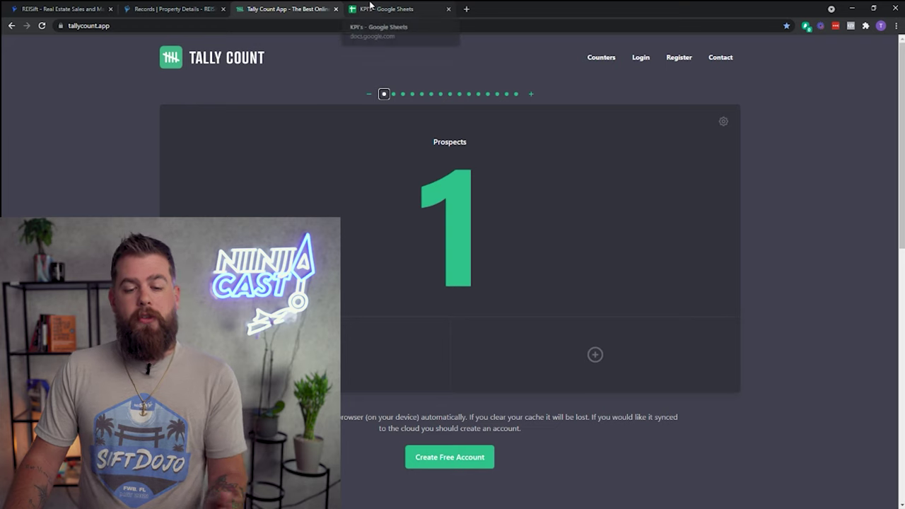
triple_click(463, 191)
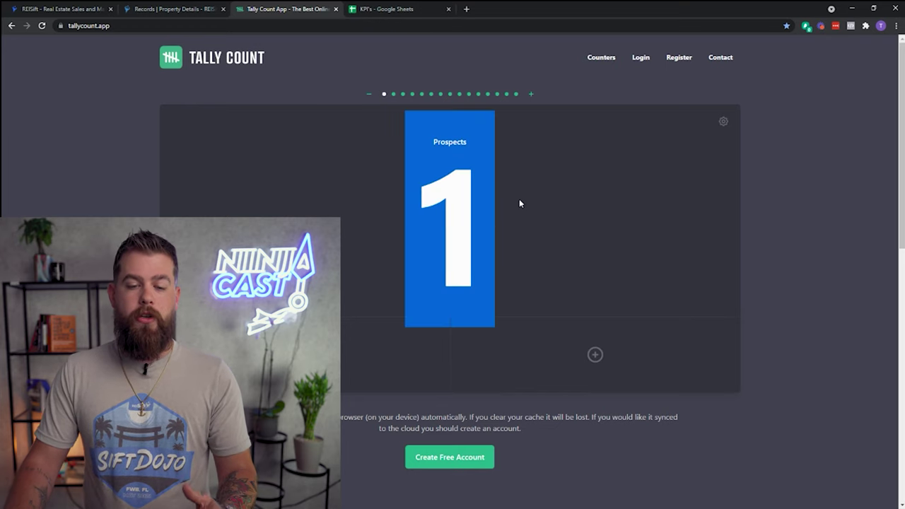
Step: Switch to the KPI's spreadsheet in Google Sheets and enter Caller1 under Ninja Name in row 2
click(398, 10)
click(70, 146)
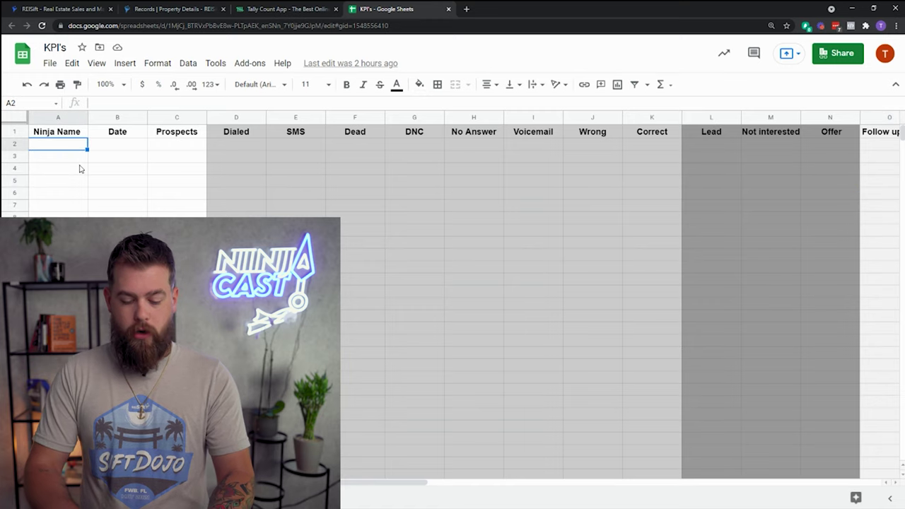
text(Caller1)
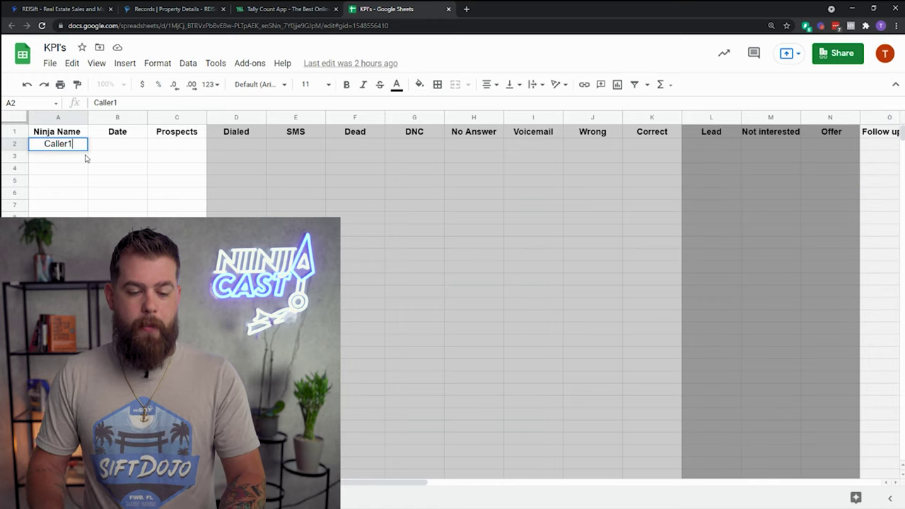
key(Tab)
Step: Go across row 2 through the KPI columns, from Date up to the Follow up column
key(Tab)
key(Tab)
key(Tab)
key(Tab)
key(Tab)
key(Tab)
key(Tab)
key(Tab)
key(Tab)
key(Tab)
key(Tab)
key(Tab)
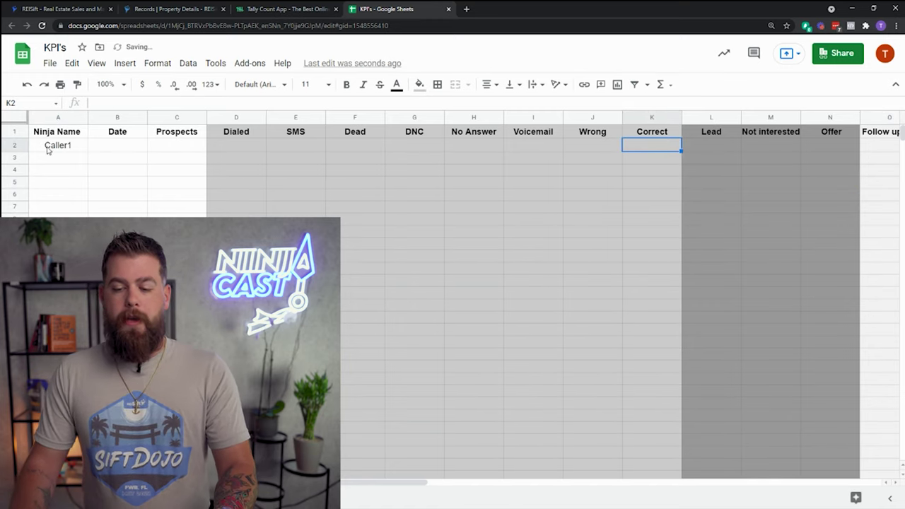
key(Tab)
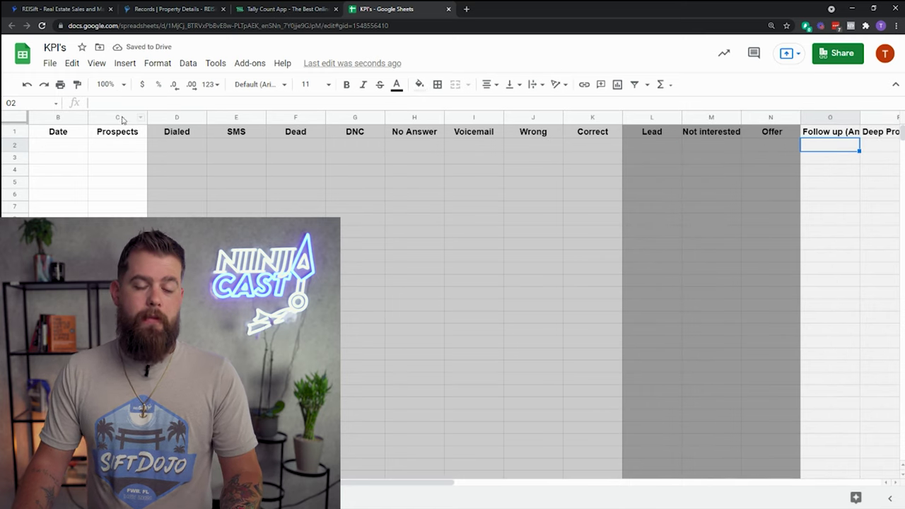
Step: Switch to REISift's Records and filter the properties to those that include the tag 22 June DM
click(178, 9)
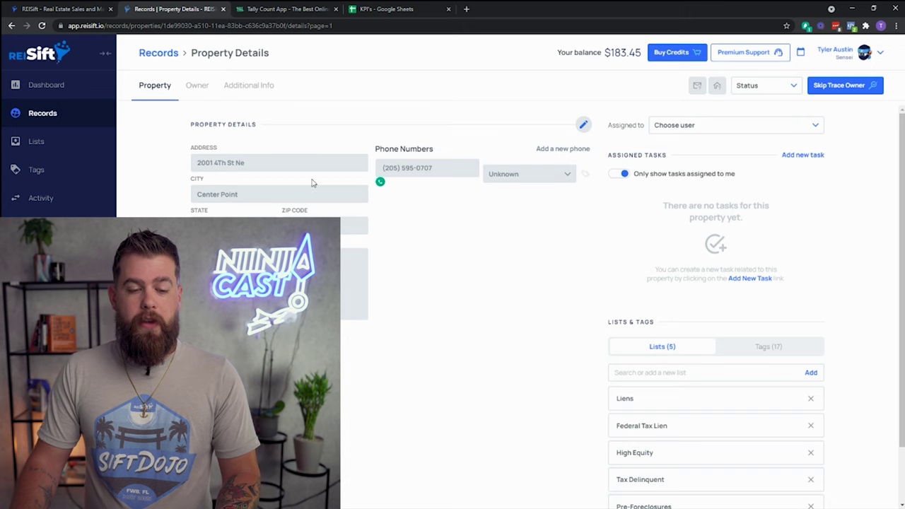
click(164, 53)
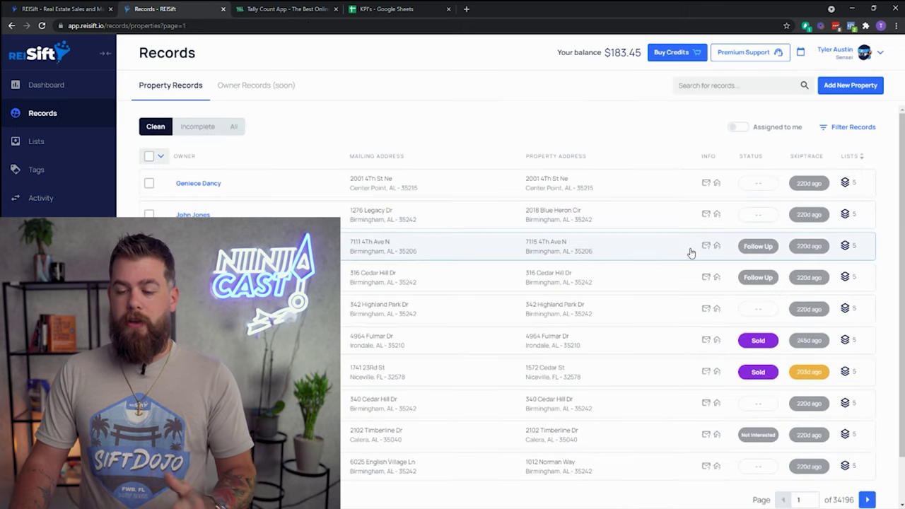
click(850, 131)
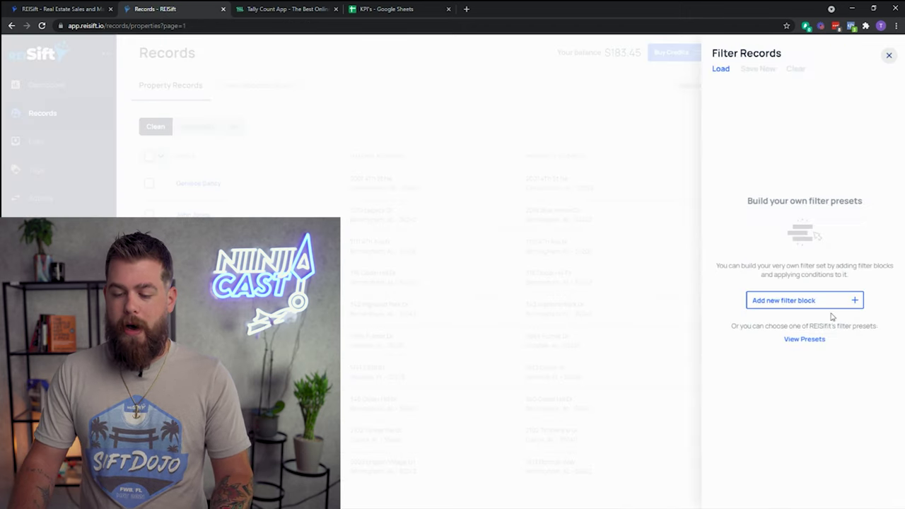
click(824, 300)
click(814, 343)
click(803, 119)
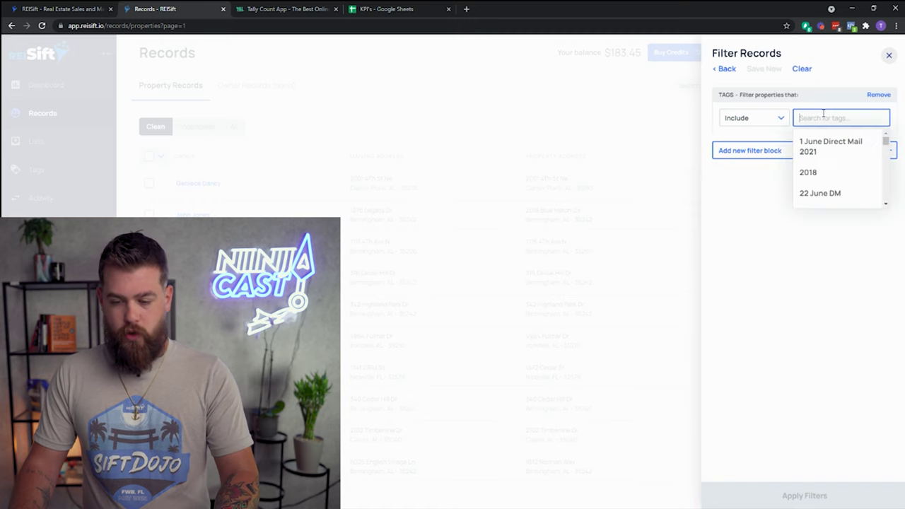
text(22)
click(826, 145)
click(812, 422)
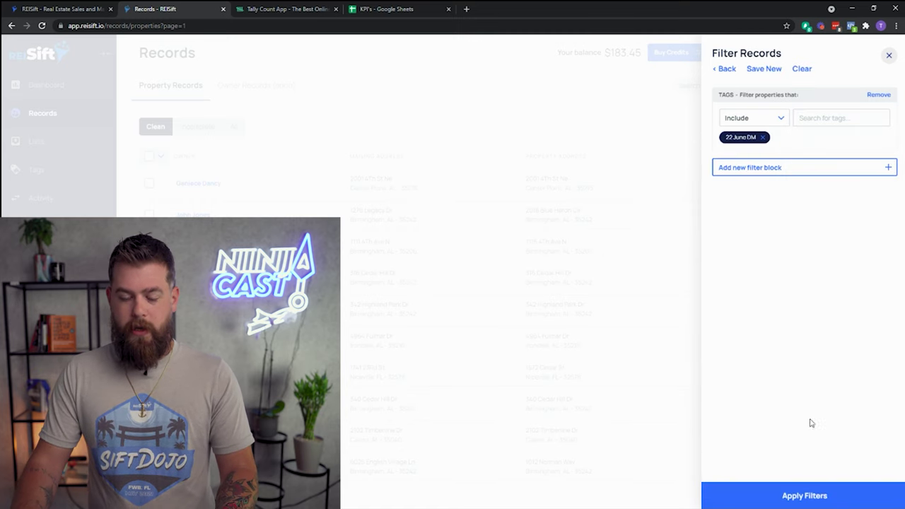
click(805, 496)
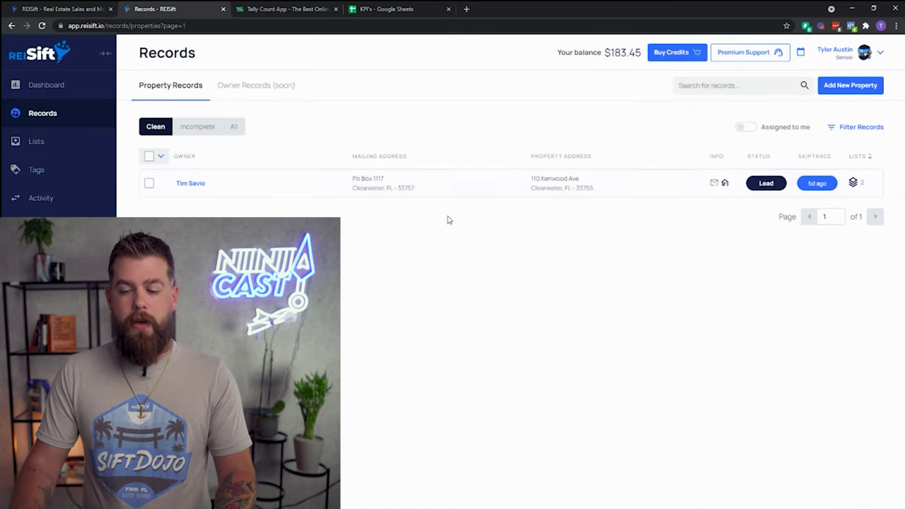
Step: Open the filtered property's details and clear its status
click(403, 186)
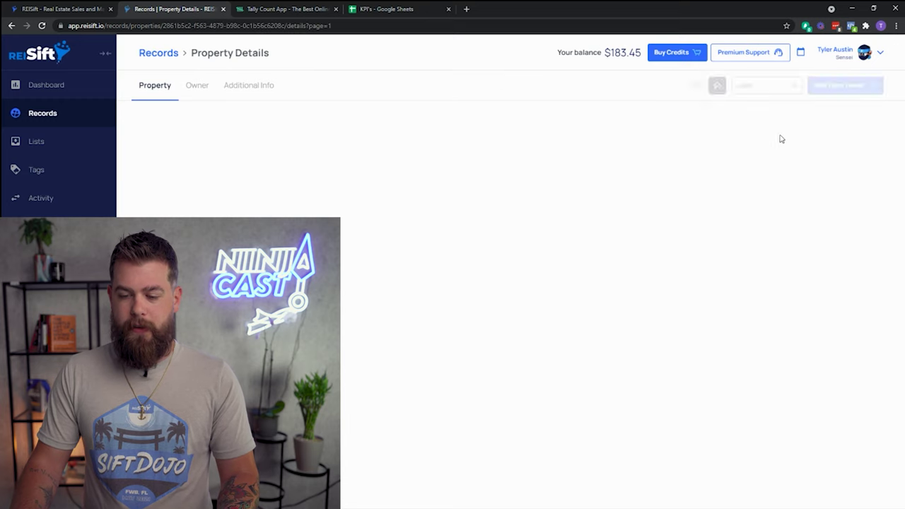
click(767, 85)
click(751, 108)
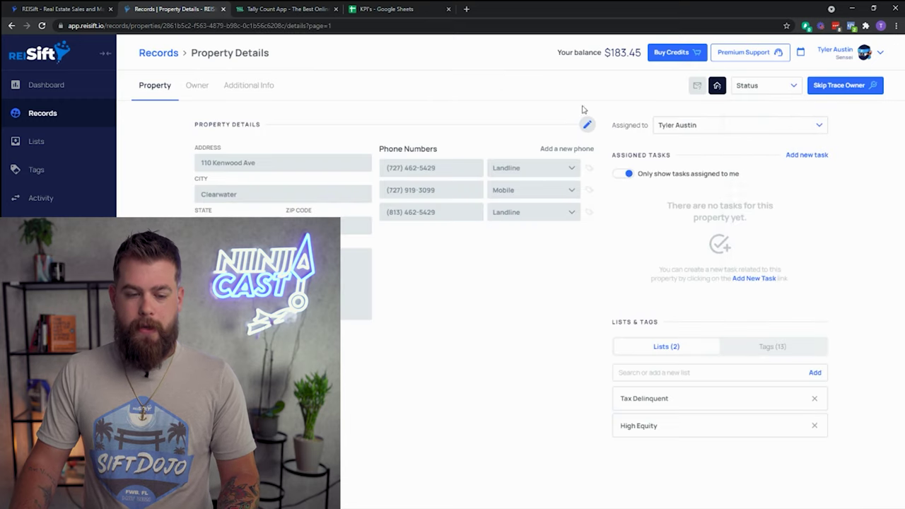
Step: Return to Records, select all filtered properties, and start a direct mail order with the Generic 2 Ballpoint theme
click(154, 54)
click(161, 156)
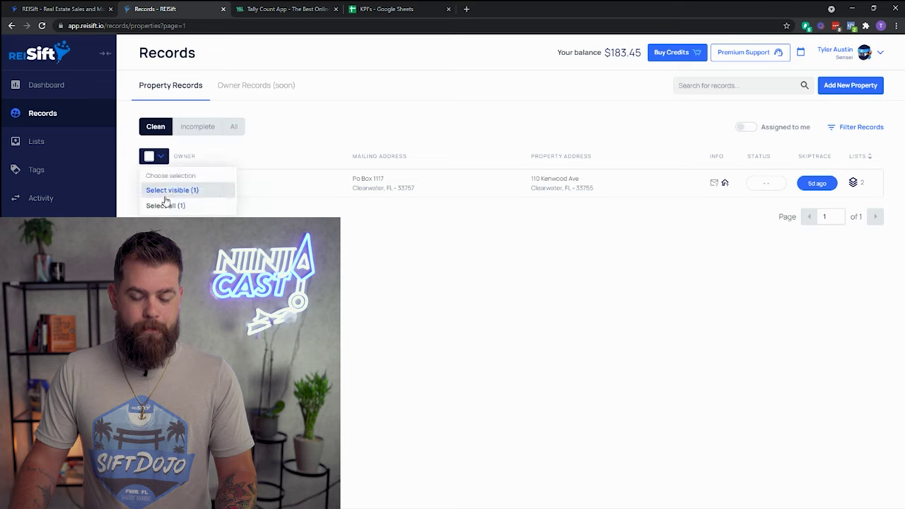
click(162, 205)
click(396, 127)
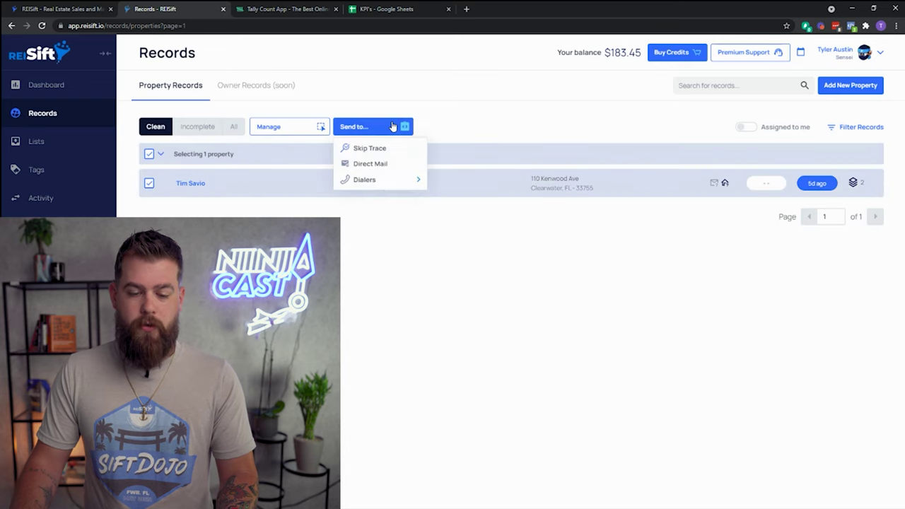
click(380, 164)
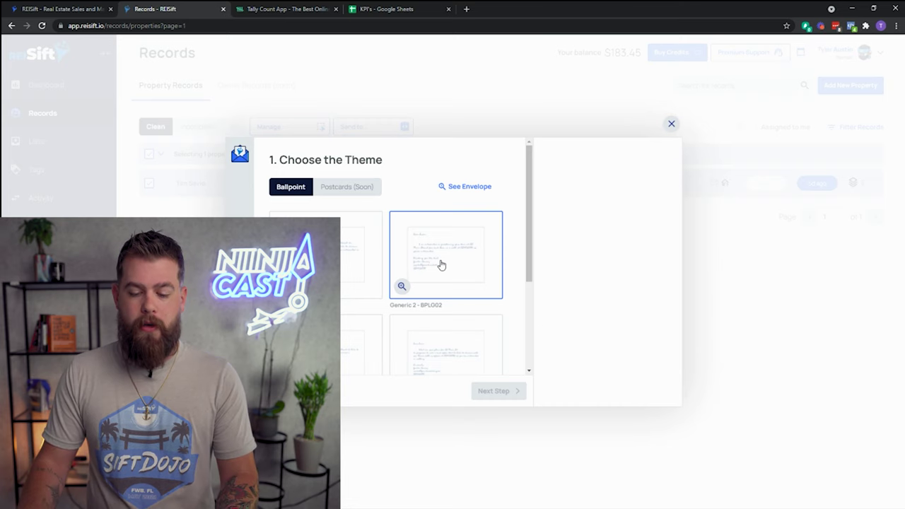
click(443, 269)
click(495, 390)
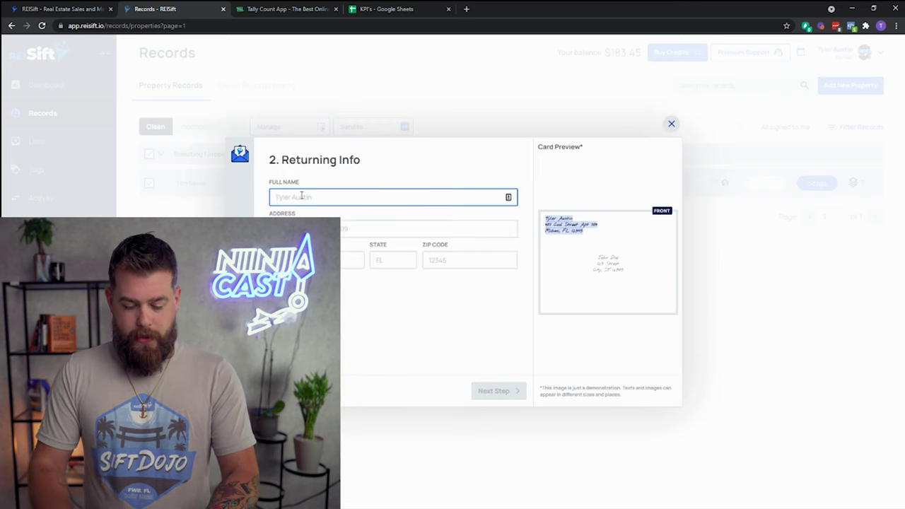
Step: Fill in the returning info with Florida Cash Real Estate, LLC, the street address, city, state FL and ZIP code, and continue
text(Flor)
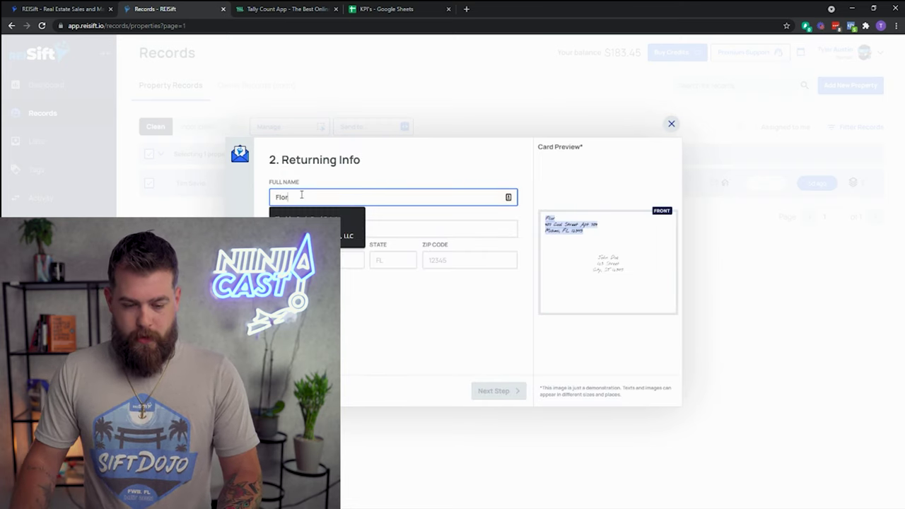
click(316, 228)
click(304, 228)
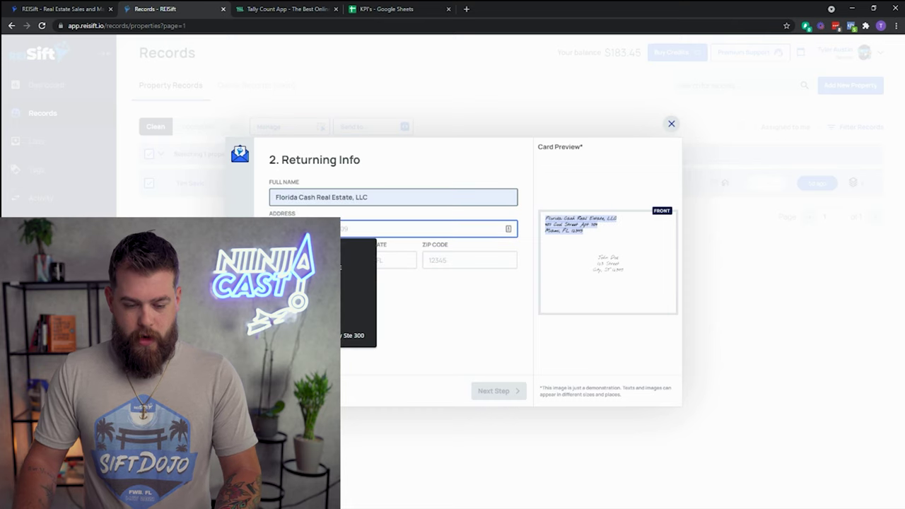
click(311, 256)
click(311, 260)
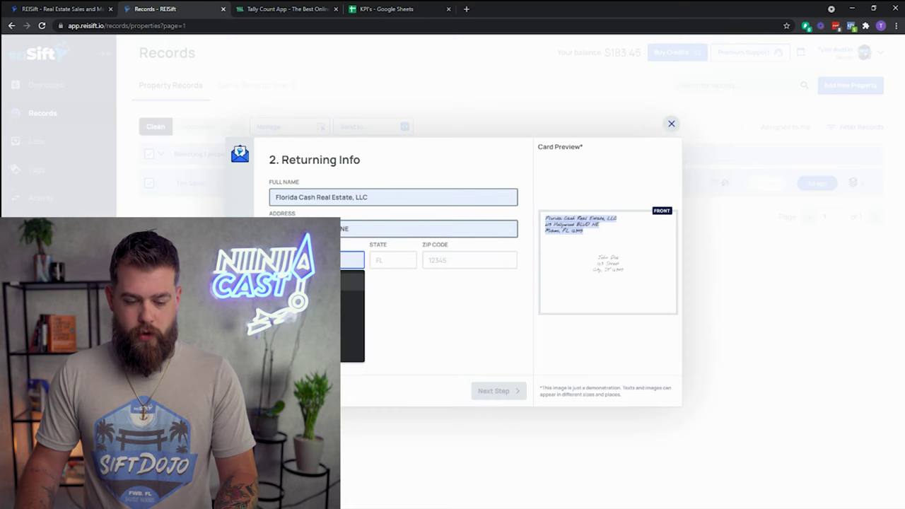
click(311, 283)
click(393, 260)
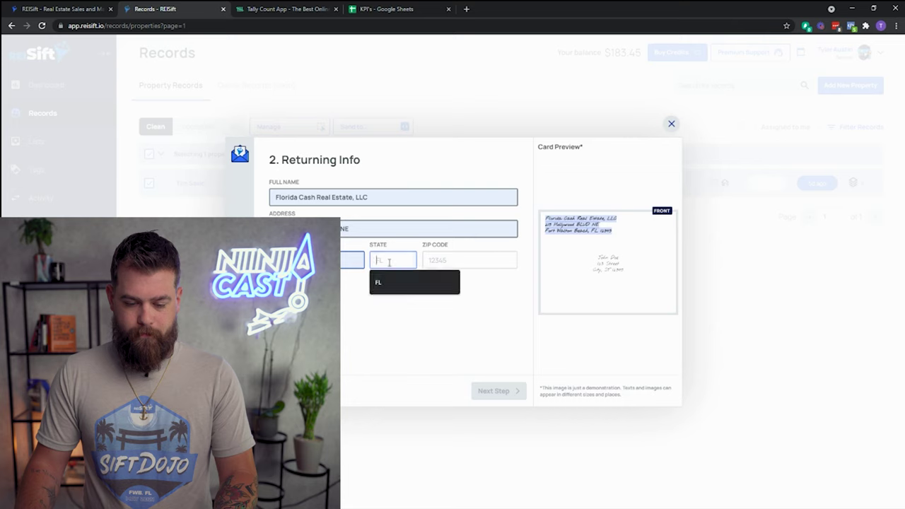
click(404, 283)
click(452, 260)
click(487, 284)
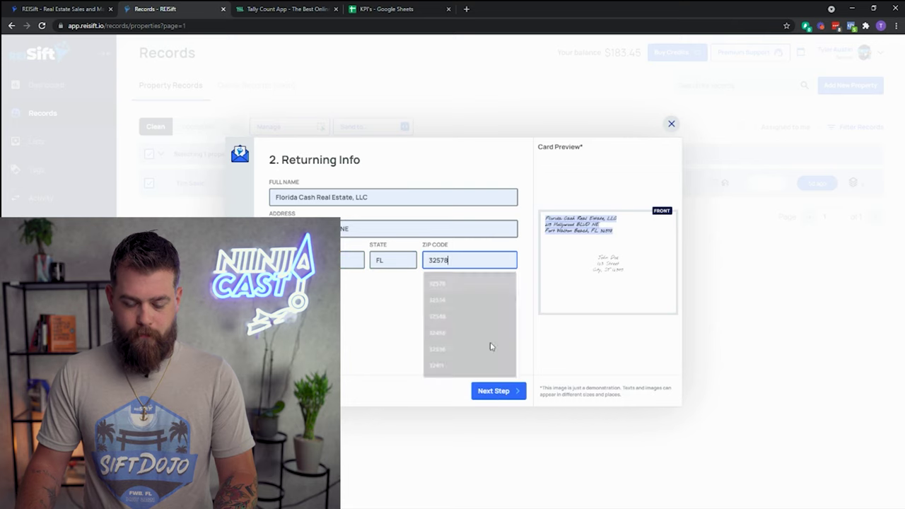
click(503, 393)
Step: Fill in the mailer's contact name, tracking number and website, and continue to the tags
text(Tyler)
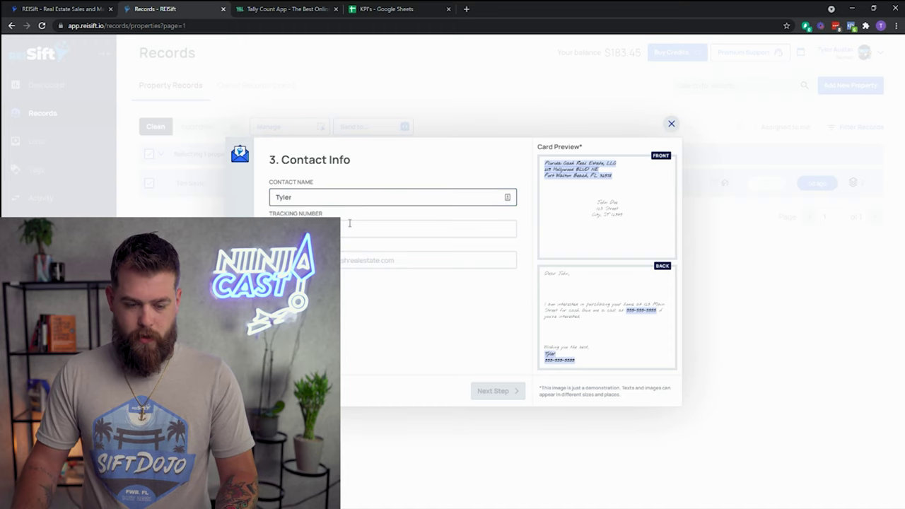
click(350, 228)
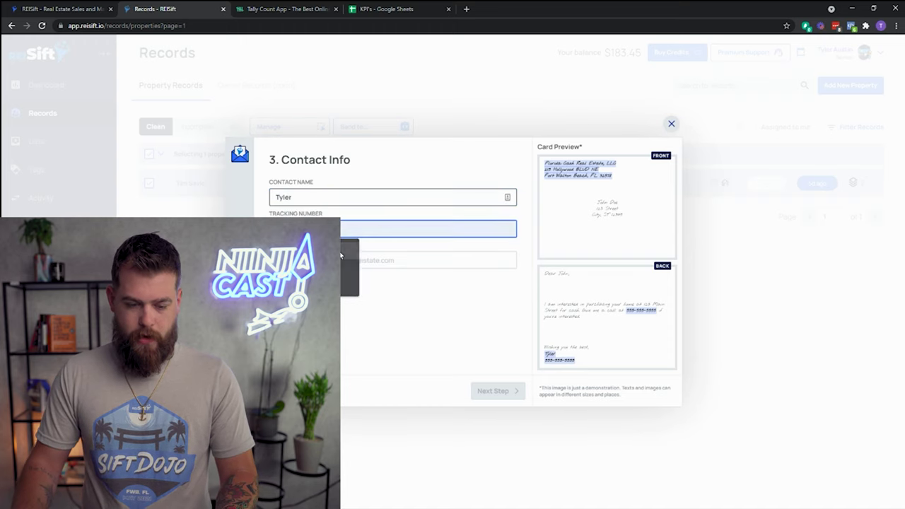
click(349, 291)
click(493, 390)
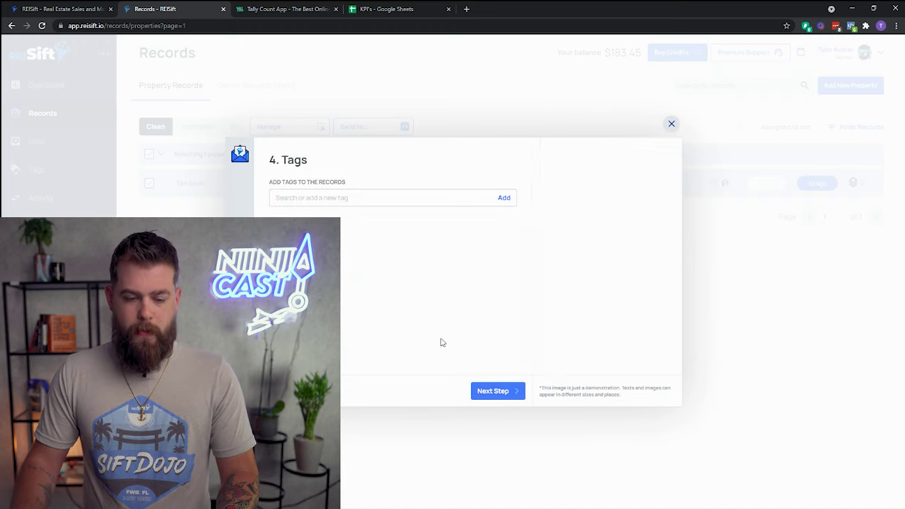
Step: Try entering "June Dire" as a tag for the mailed records, clear it, and close the direct mail order without sending
drag(272, 181, 337, 190)
click(363, 182)
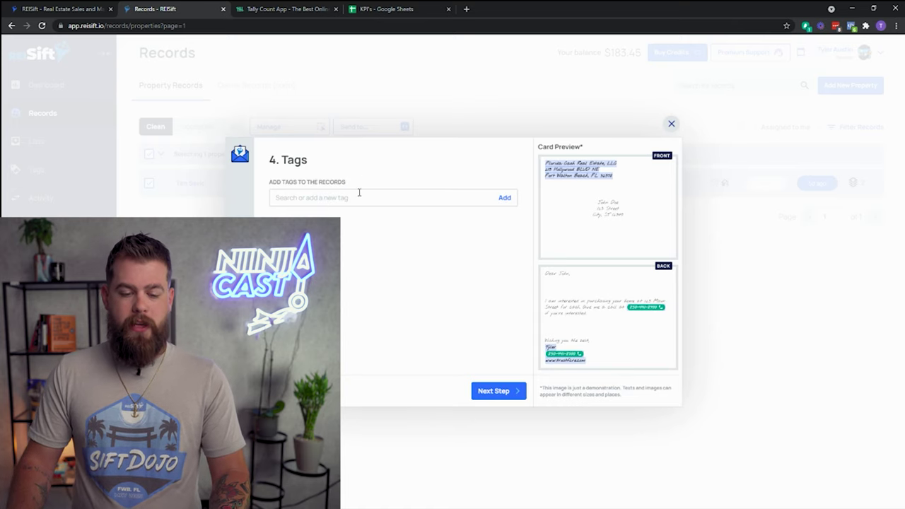
click(357, 197)
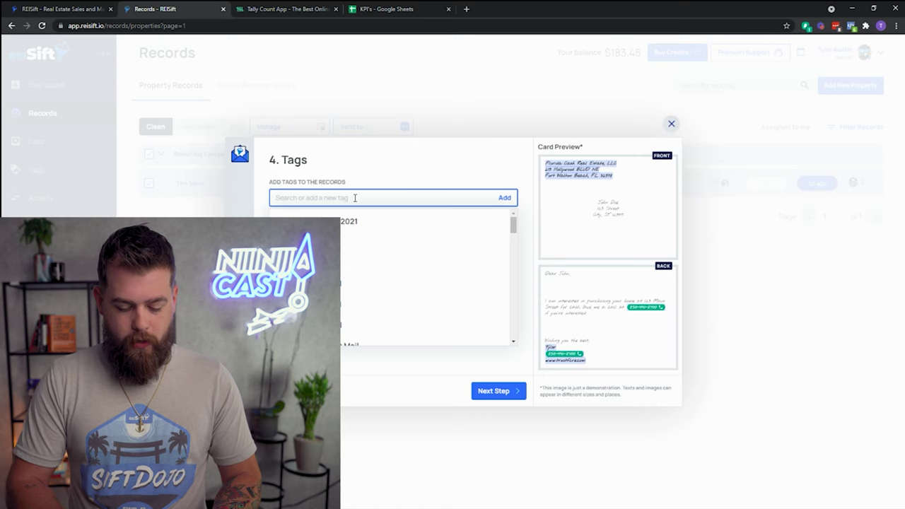
text(J)
text(Dire)
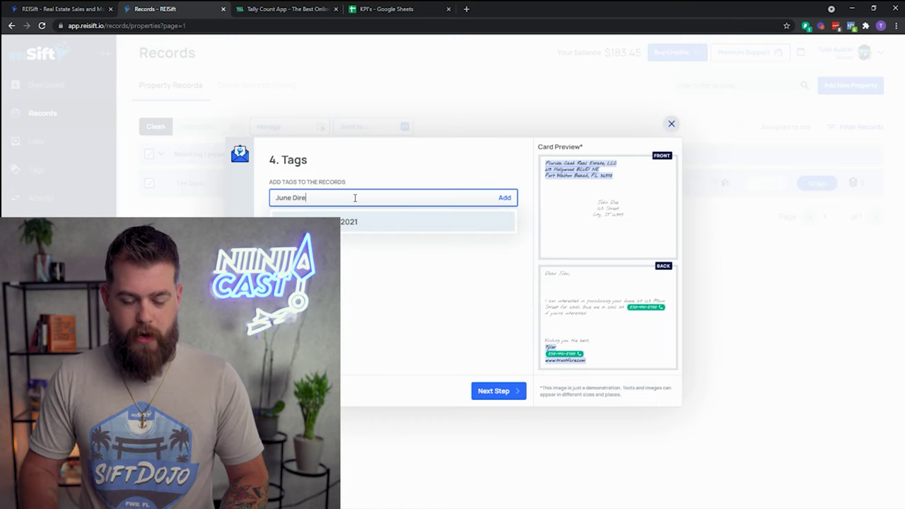
key(BackSpace)
key(BackSpace)
key(BackSpace)
key(BackSpace)
key(BackSpace)
key(BackSpace)
key(BackSpace)
key(BackSpace)
key(BackSpace)
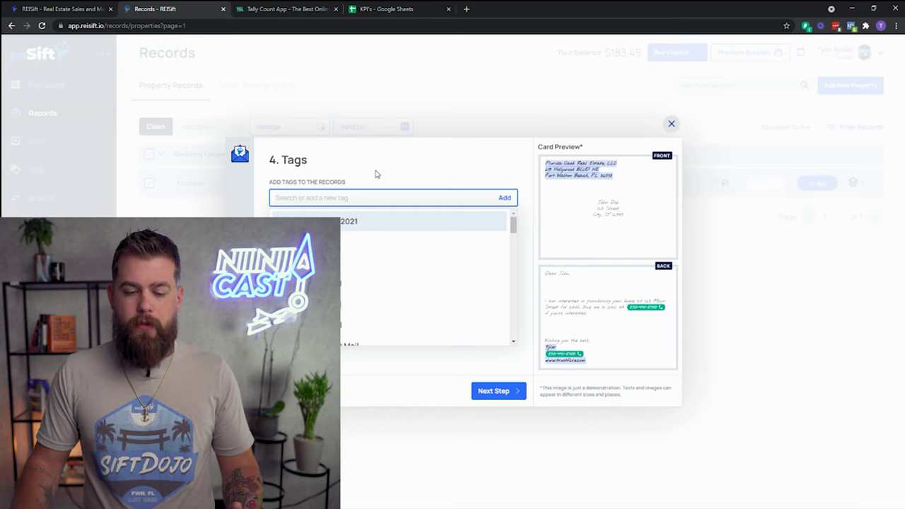
click(378, 175)
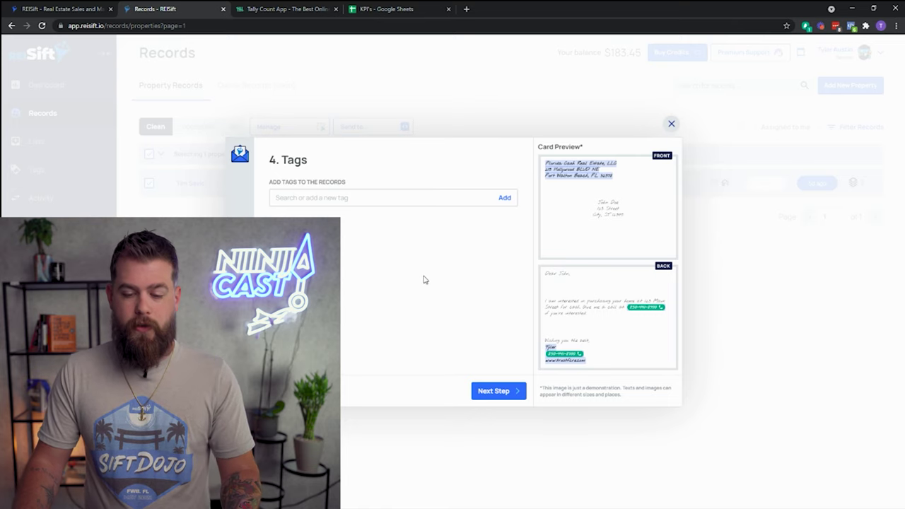
click(671, 124)
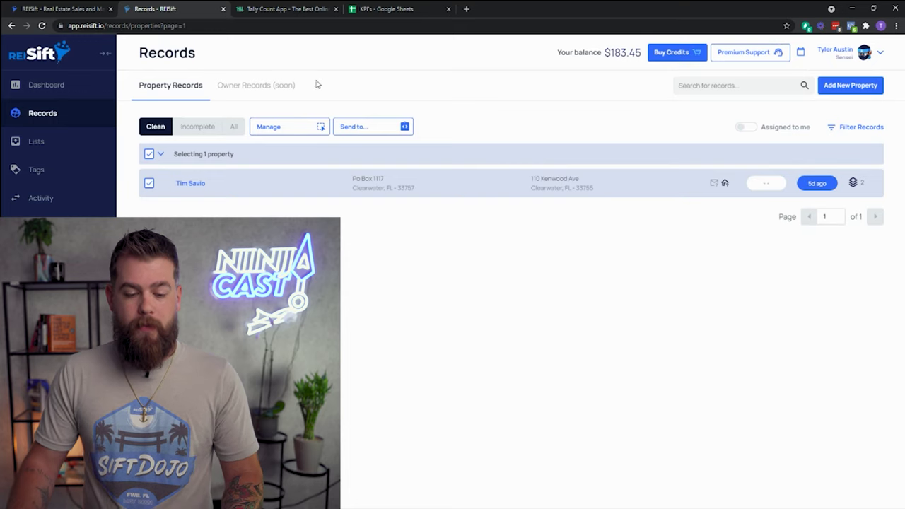
Step: Reopen the filtered property's details and show its tags
click(299, 186)
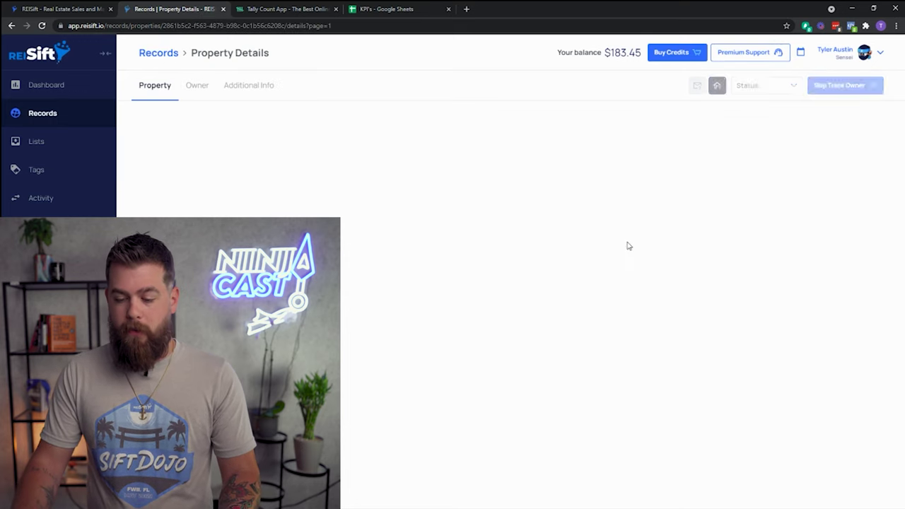
click(764, 346)
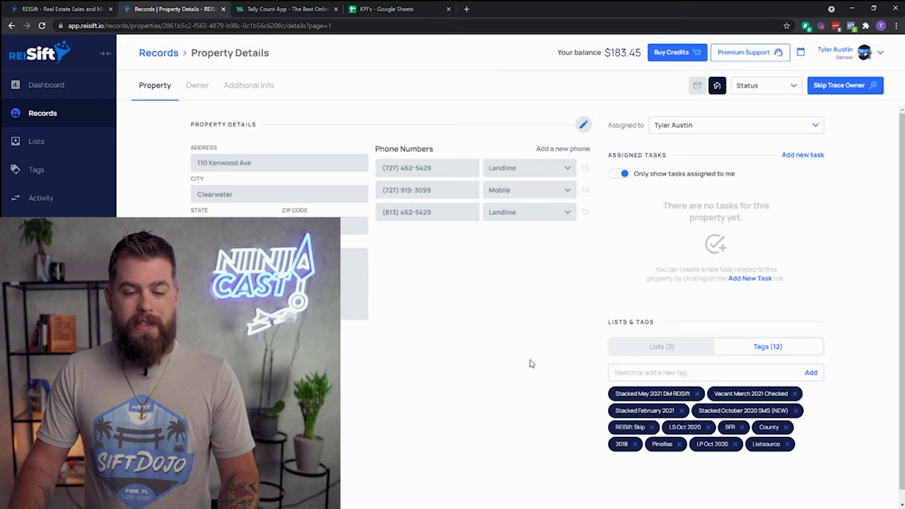
Step: Return to the property records list and clear the 22 June DM tag filter
click(157, 53)
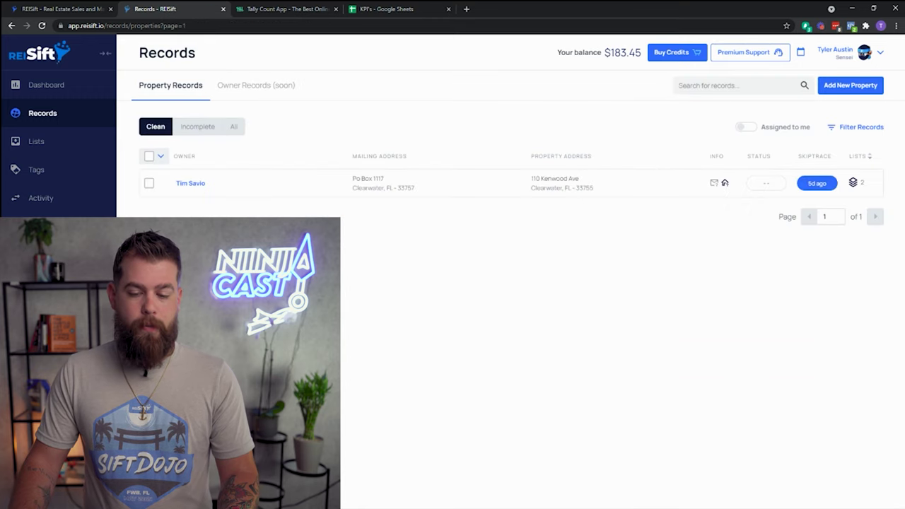
click(861, 126)
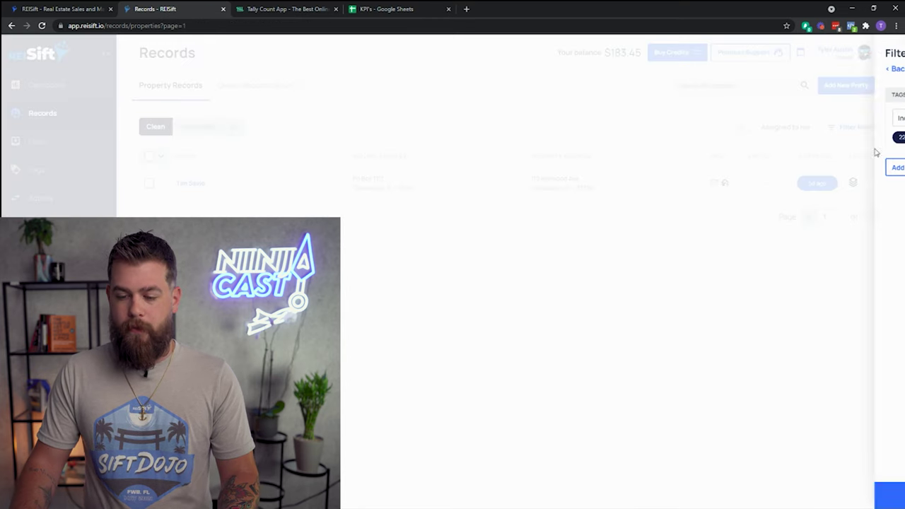
click(759, 137)
click(889, 56)
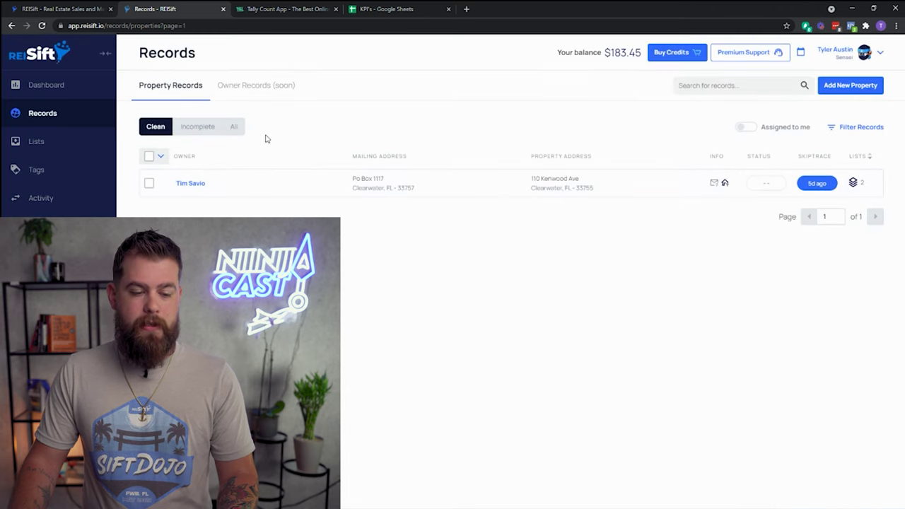
click(53, 115)
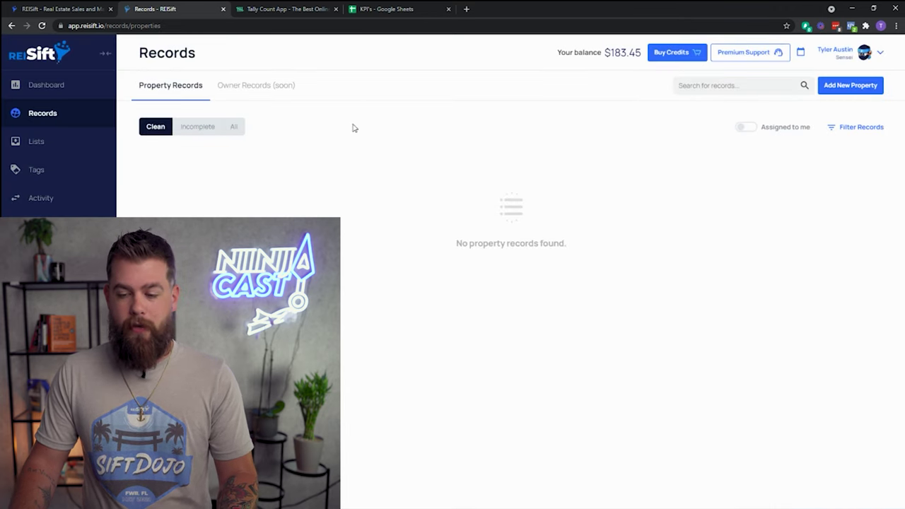
click(860, 126)
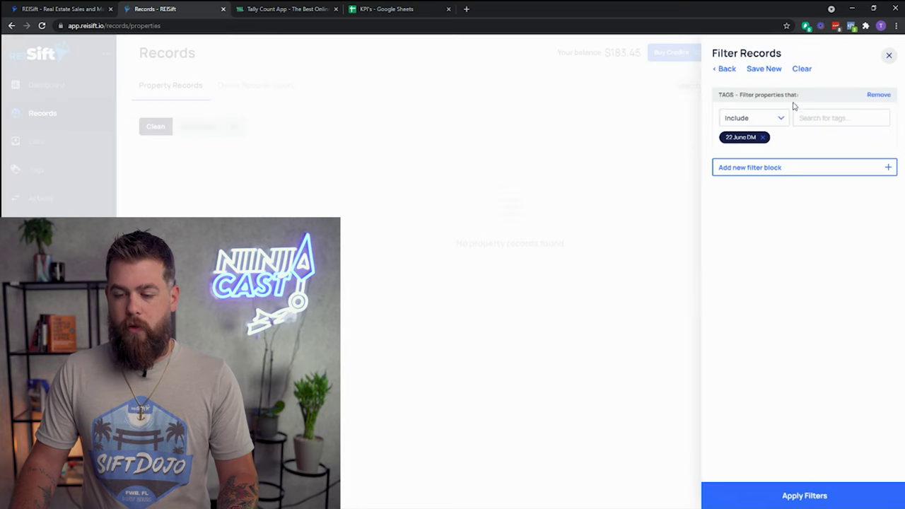
click(801, 72)
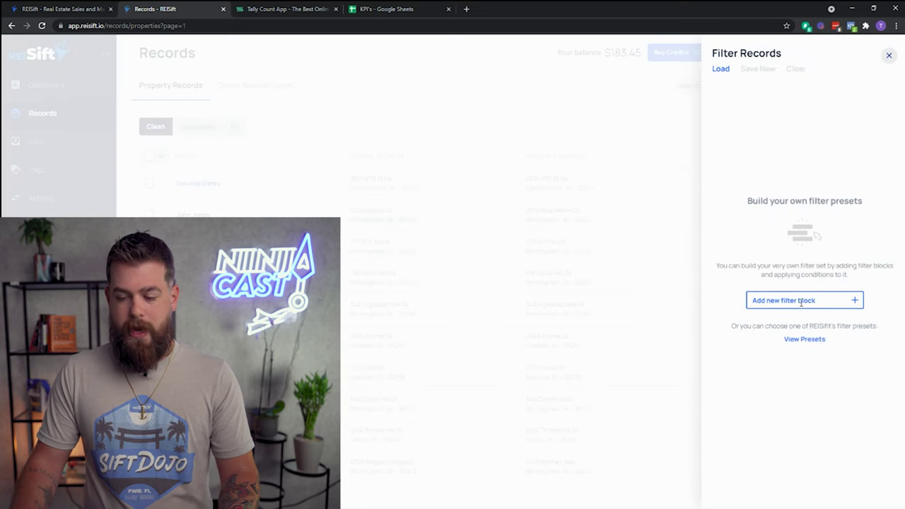
Step: Look through the saved filter presets and return to the empty filter builder
click(778, 300)
click(823, 325)
click(822, 341)
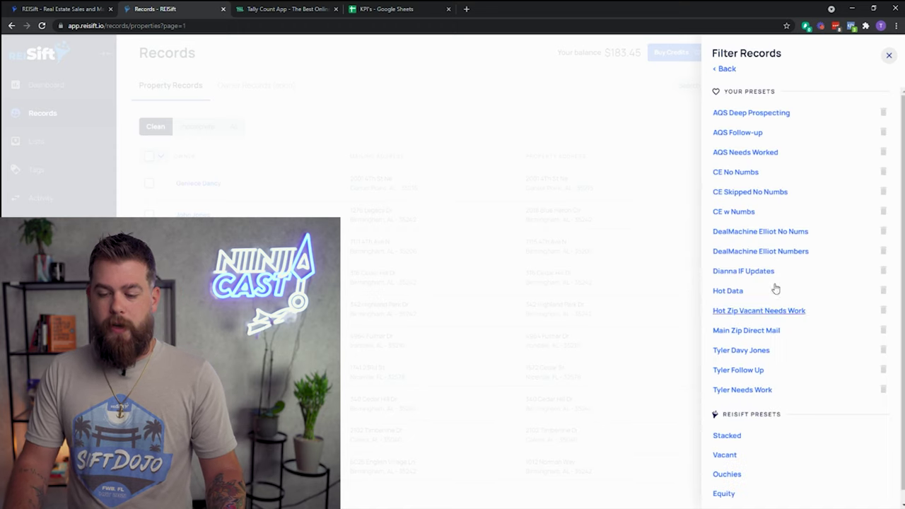
click(728, 70)
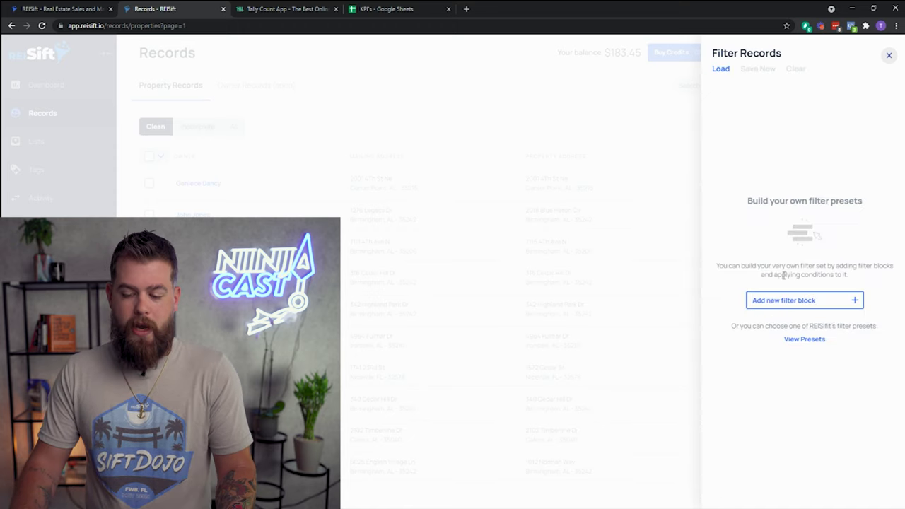
Step: Start a Property ZIP Code filter block for the records, and close the filters without applying it
click(802, 303)
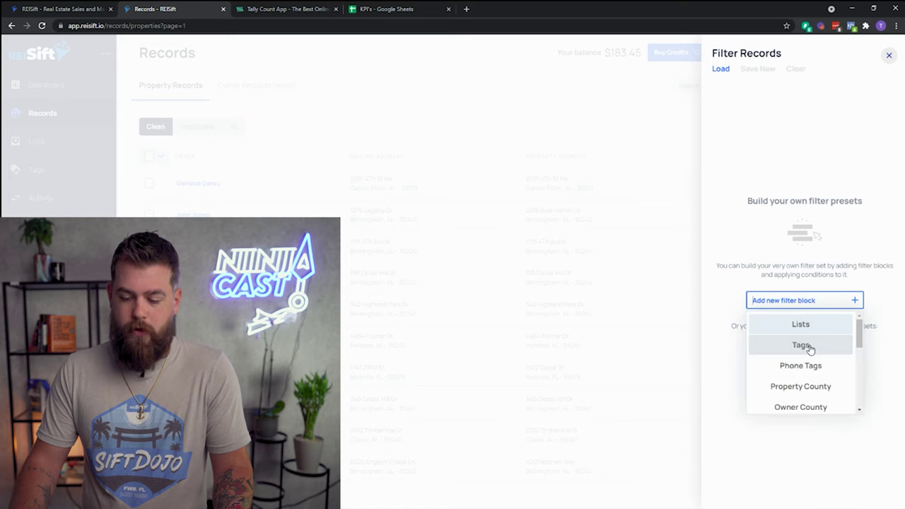
scroll(811, 364, down, 1)
scroll(813, 364, down, 1)
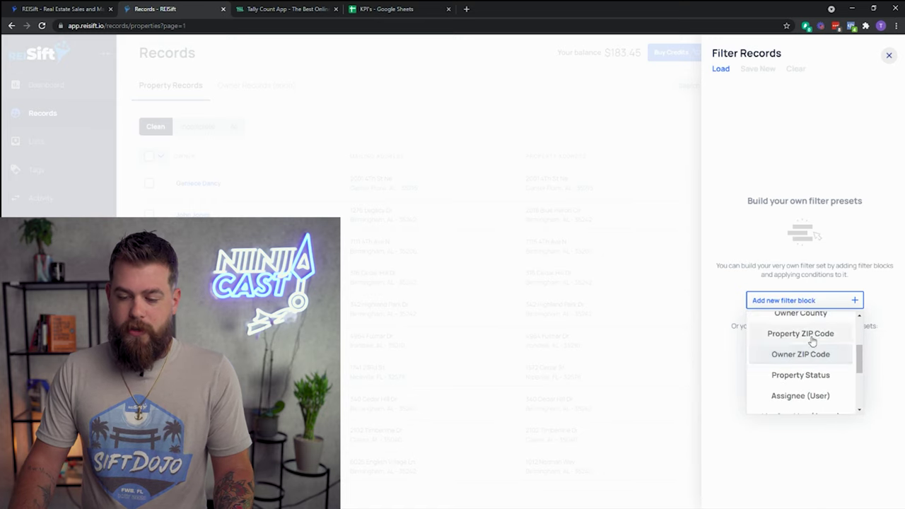
click(813, 332)
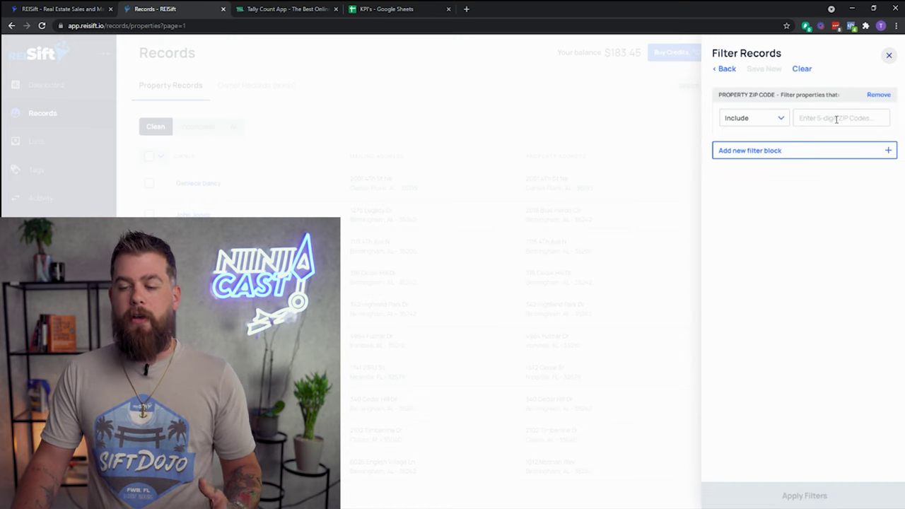
click(889, 55)
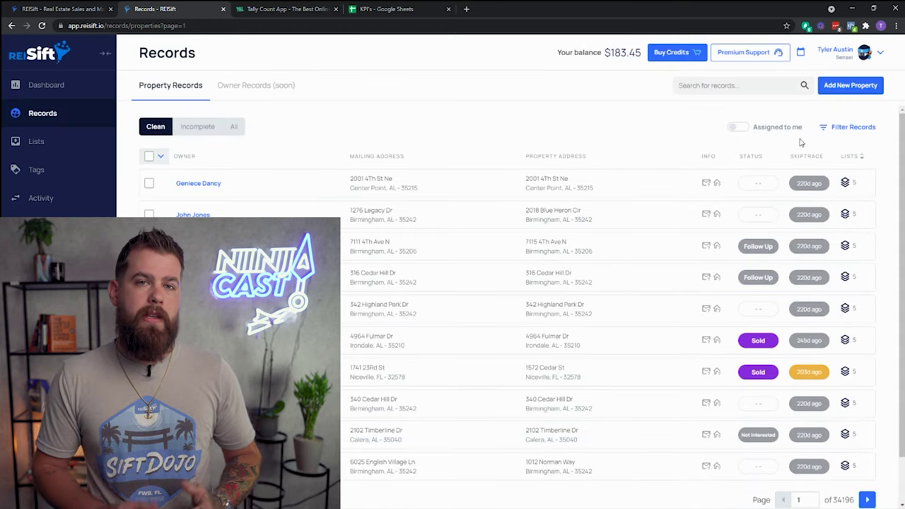